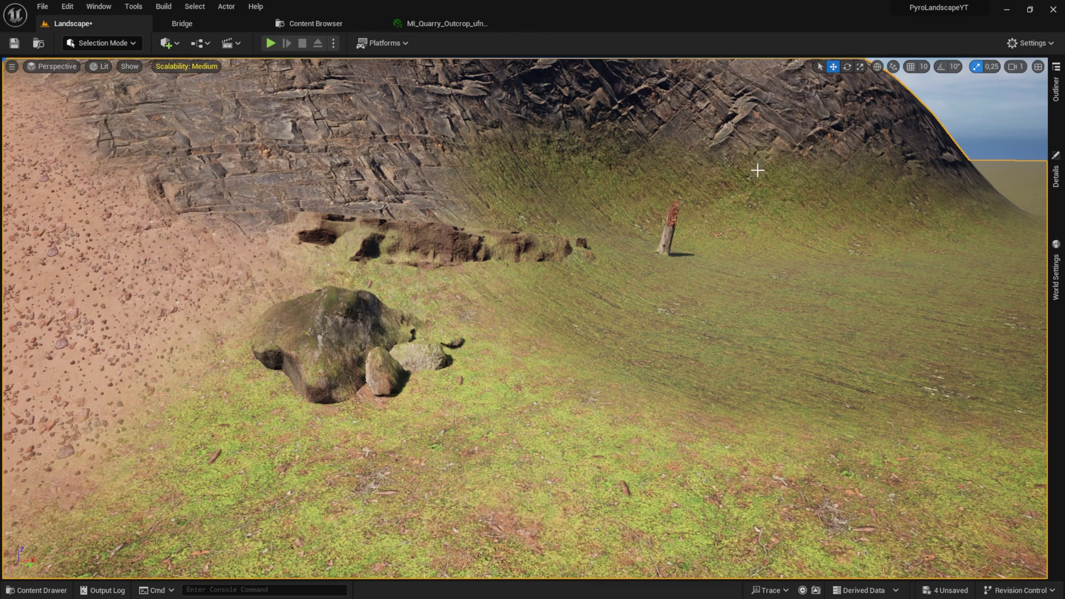
- Select the long quarry outcrop at the foot of the cliff and lower it slightly into the ground
{"action": "right_click_drag", "start_coordinate": [758, 170], "coordinate": [666, 161]}
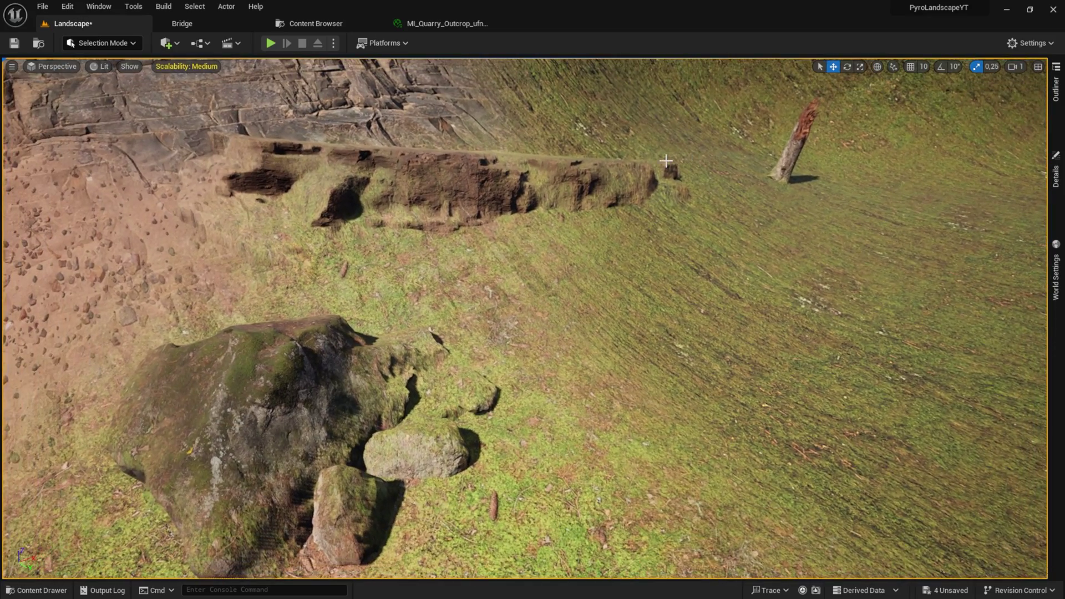
{"action": "scroll", "coordinate": [665, 161], "scroll_direction": "down", "scroll_amount": 1}
{"action": "left_click", "coordinate": [544, 174]}
{"action": "right_click_drag", "start_coordinate": [547, 176], "coordinate": [488, 254]}
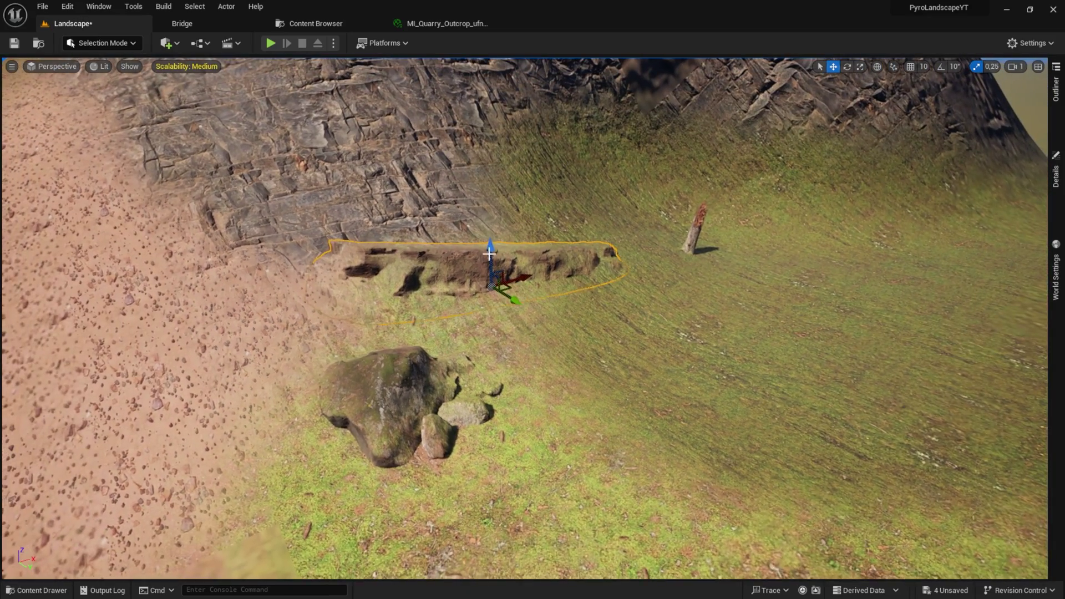
{"action": "mouse_move", "coordinate": [489, 254]}
{"action": "left_mouse_down"}
{"action": "mouse_move", "coordinate": [492, 147]}
{"action": "mouse_move", "coordinate": [494, 230]}
{"action": "mouse_move", "coordinate": [508, 250]}
{"action": "left_mouse_up"}
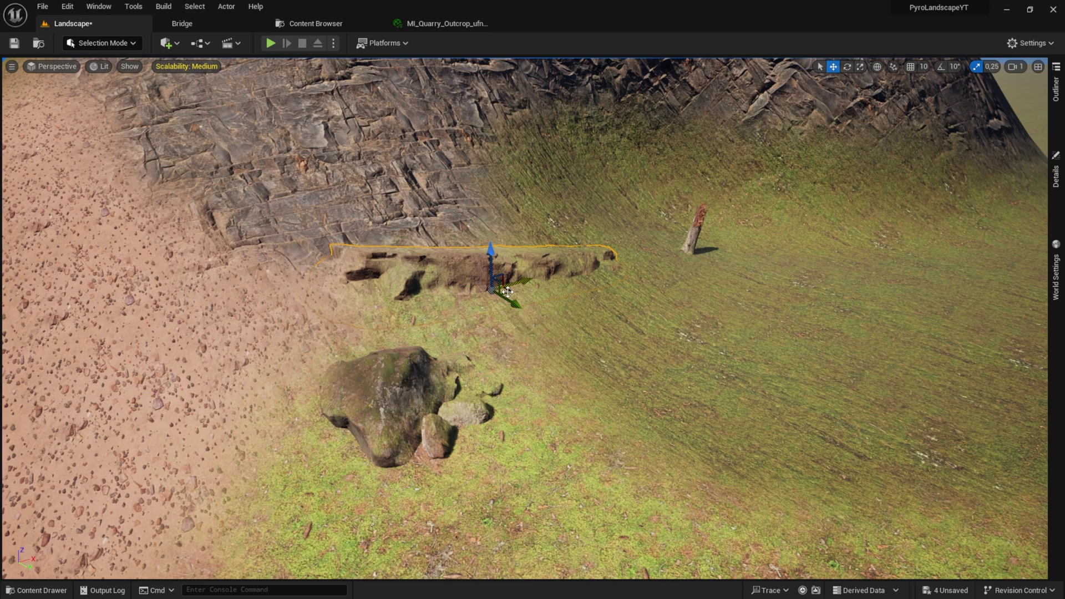
- Move the mossy boulder cluster from the grass onto the edge of the gravel area and frame it
{"action": "left_click", "coordinate": [455, 364]}
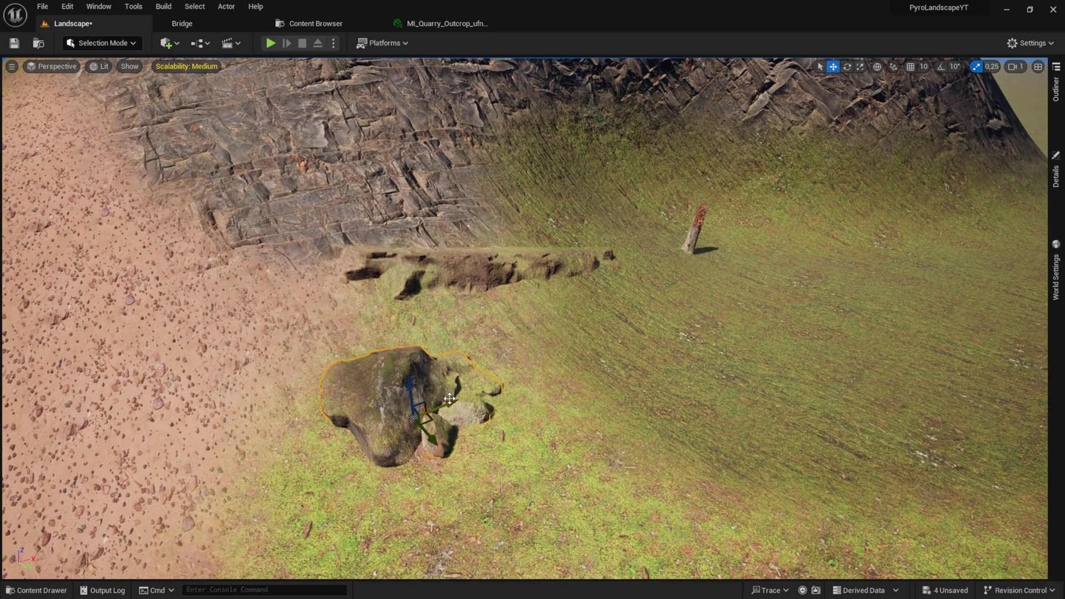
{"action": "left_click_drag", "start_coordinate": [449, 398], "coordinate": [166, 500]}
{"action": "key", "text": "f"}
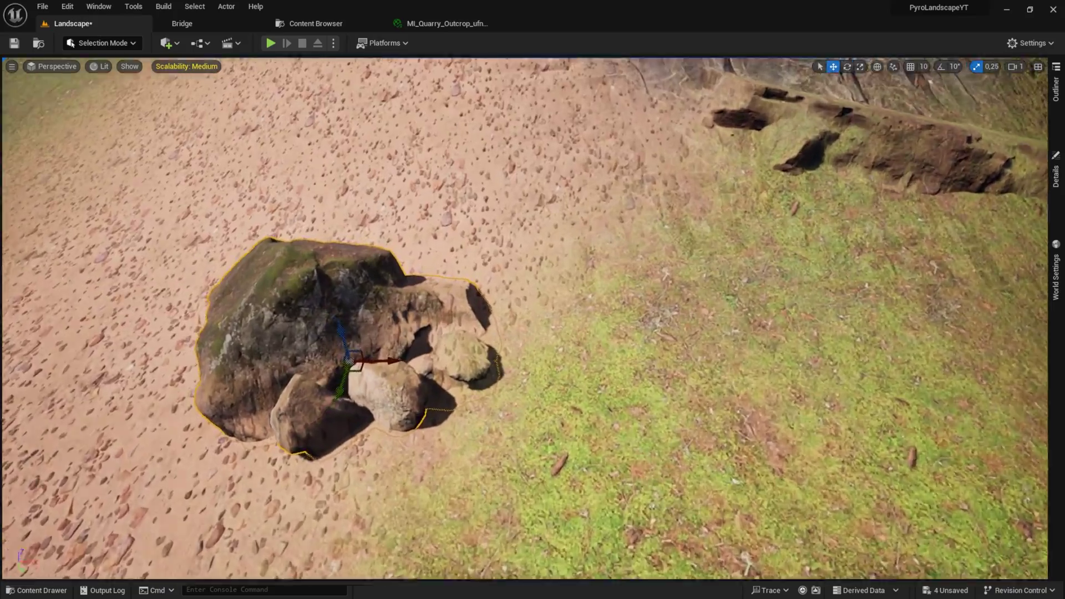
- Select the broken tree stump on the grassy slope and shift it a short distance along the ground
{"action": "right_click_drag", "start_coordinate": [525, 318], "coordinate": [572, 419]}
{"action": "key", "text": "w"}
{"action": "left_click", "coordinate": [519, 259]}
{"action": "left_click_drag", "start_coordinate": [565, 269], "coordinate": [602, 285]}
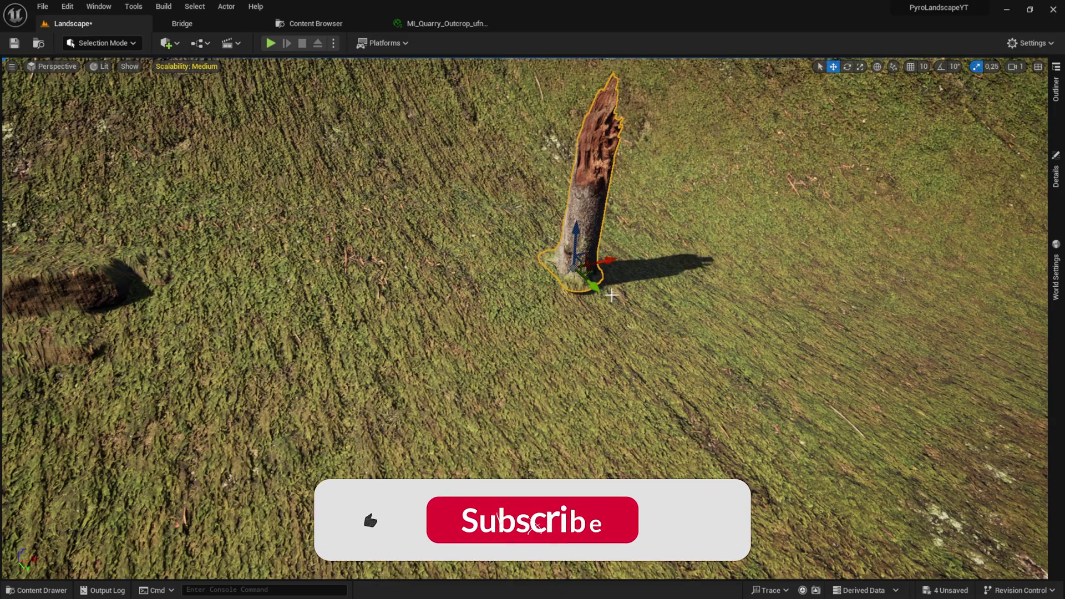
{"action": "key", "text": "s"}
{"action": "right_click_drag", "start_coordinate": [611, 300], "coordinate": [513, 239]}
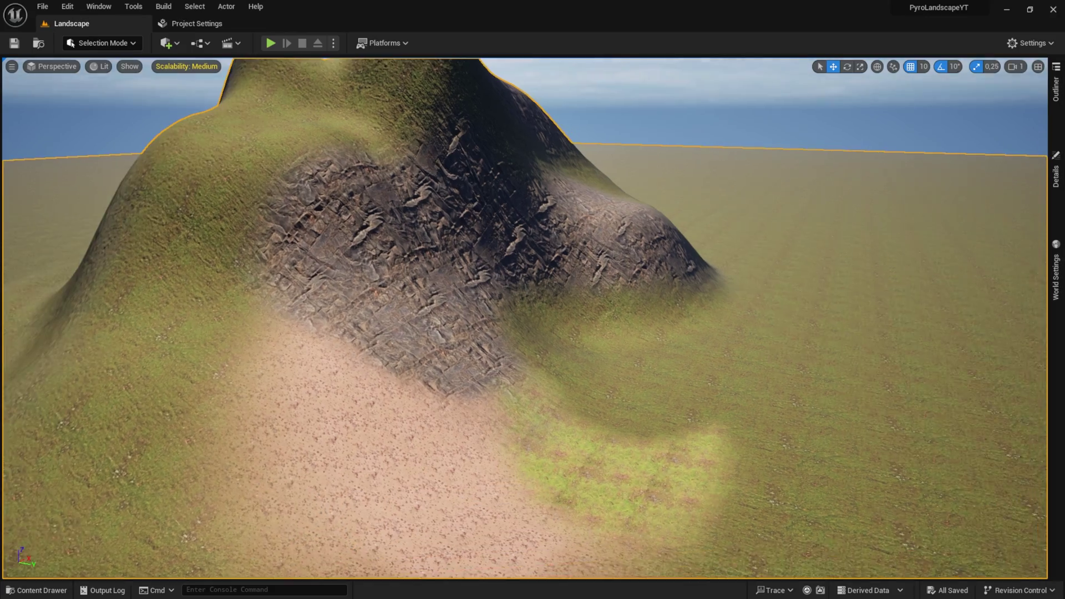
- Duplicate the RVT_Landscape runtime virtual texture in the Landscape folder and name the copy RVT_Height
{"action": "scroll", "coordinate": [588, 273], "scroll_direction": "down", "scroll_amount": 6}
{"action": "key", "text": "ctrl+space"}
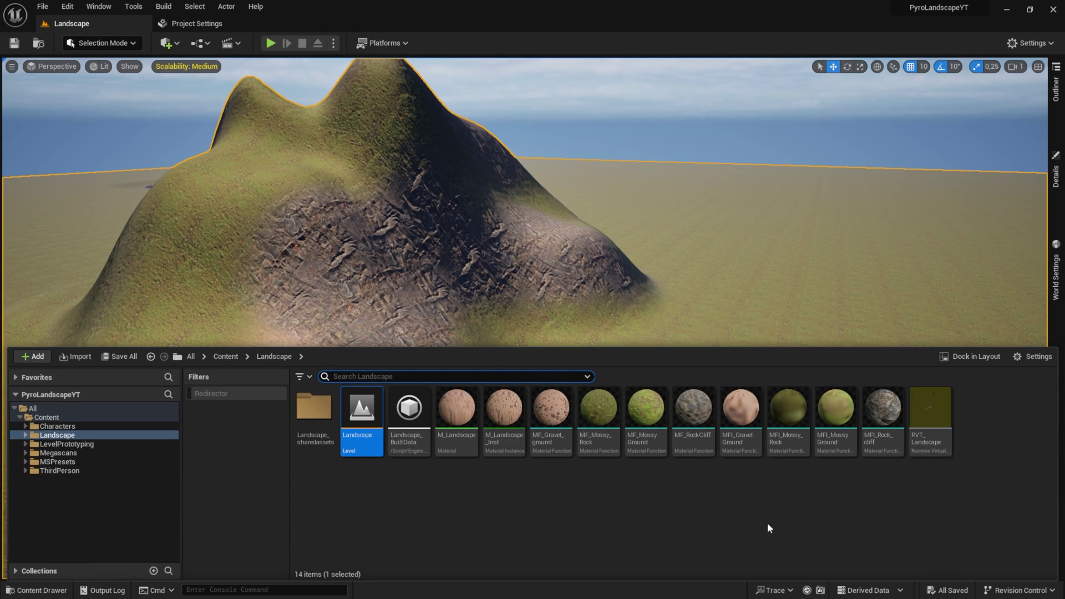
{"action": "left_click", "coordinate": [628, 527]}
{"action": "right_click", "coordinate": [931, 423]}
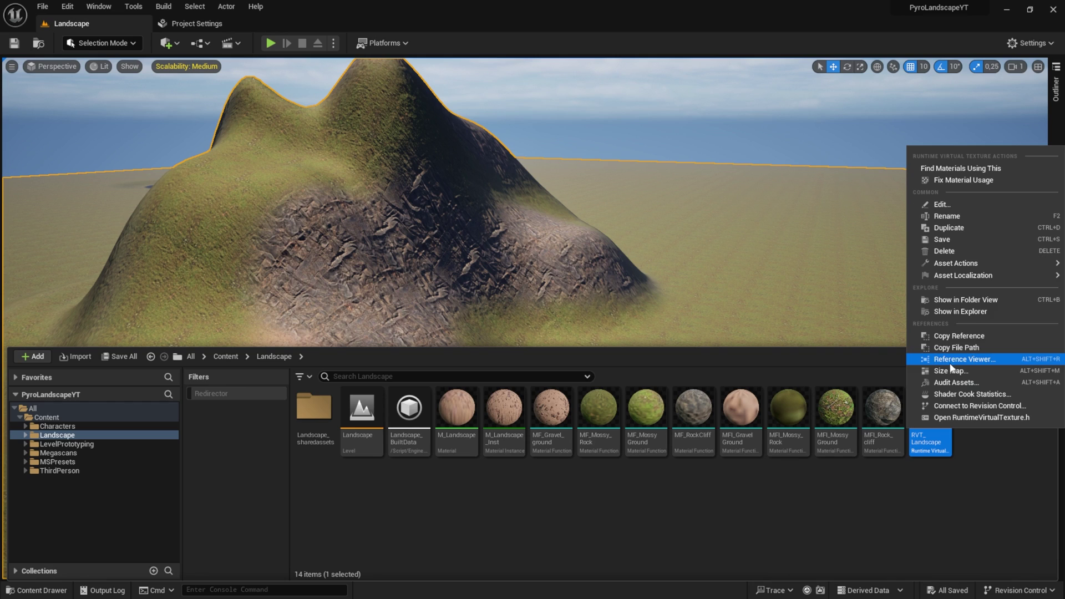
{"action": "left_click", "coordinate": [949, 228]}
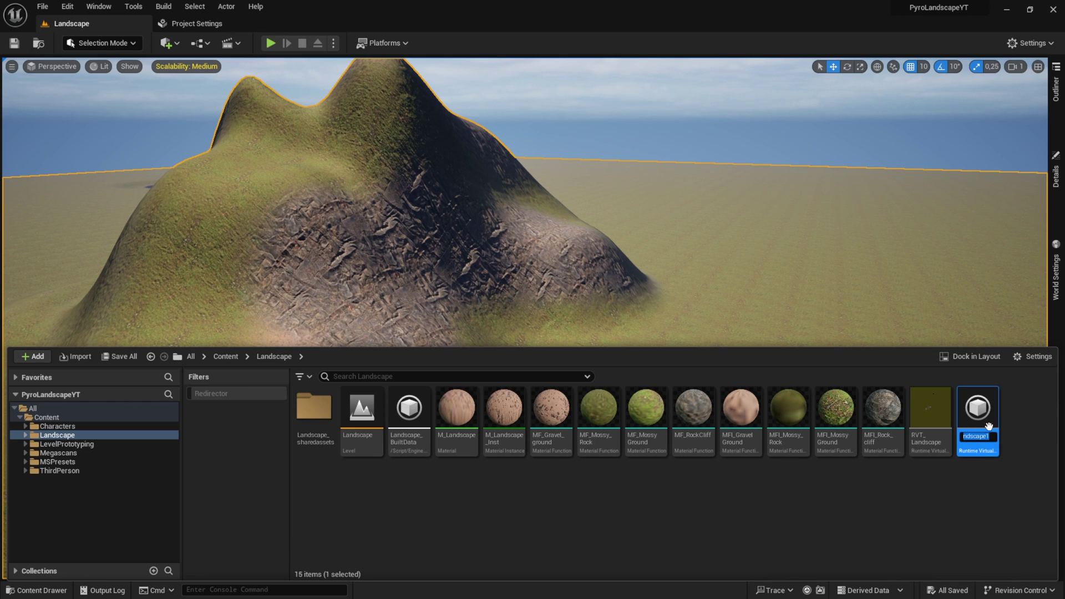
{"action": "type", "text": "Rvt"}
{"action": "key", "text": "BackSpace"}
{"action": "type", "text": "VT_Heigth"}
{"action": "key", "text": "BackSpace"}
{"action": "key", "text": "BackSpace"}
{"action": "type", "text": "ht"}
{"action": "key", "text": "Return"}
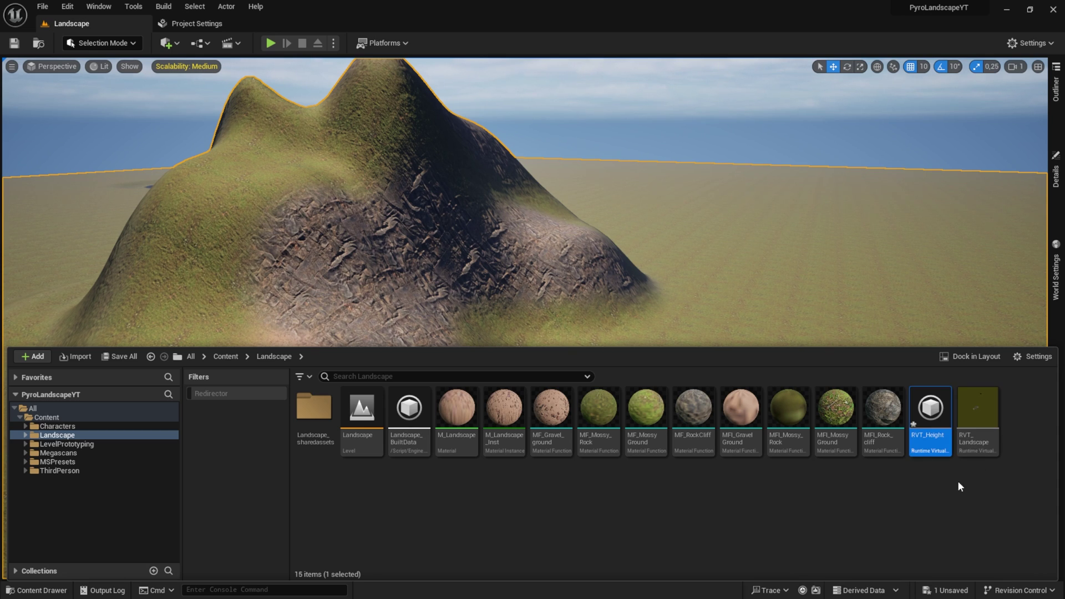
- Open RVT_Height, set its virtual texture content to World Height and save the asset
{"action": "double_click", "coordinate": [942, 440]}
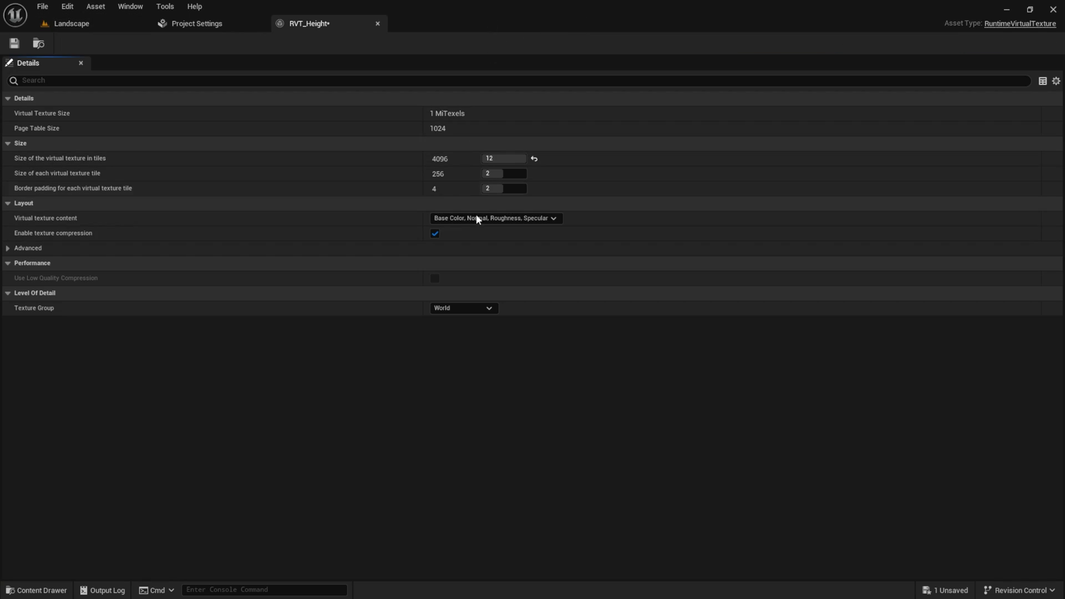
{"action": "left_click", "coordinate": [465, 217]}
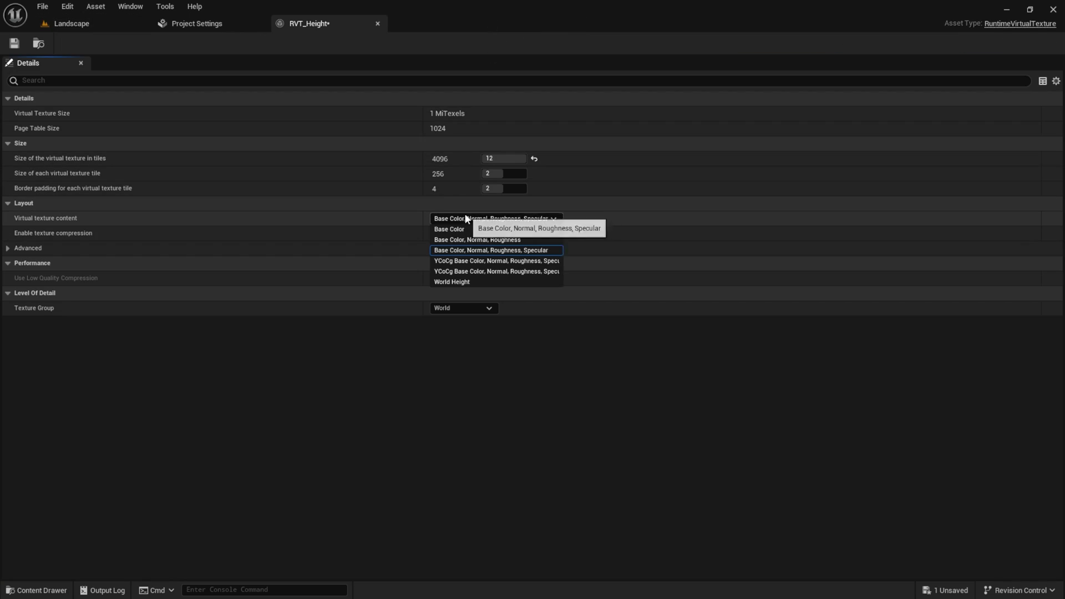
{"action": "left_click", "coordinate": [463, 282]}
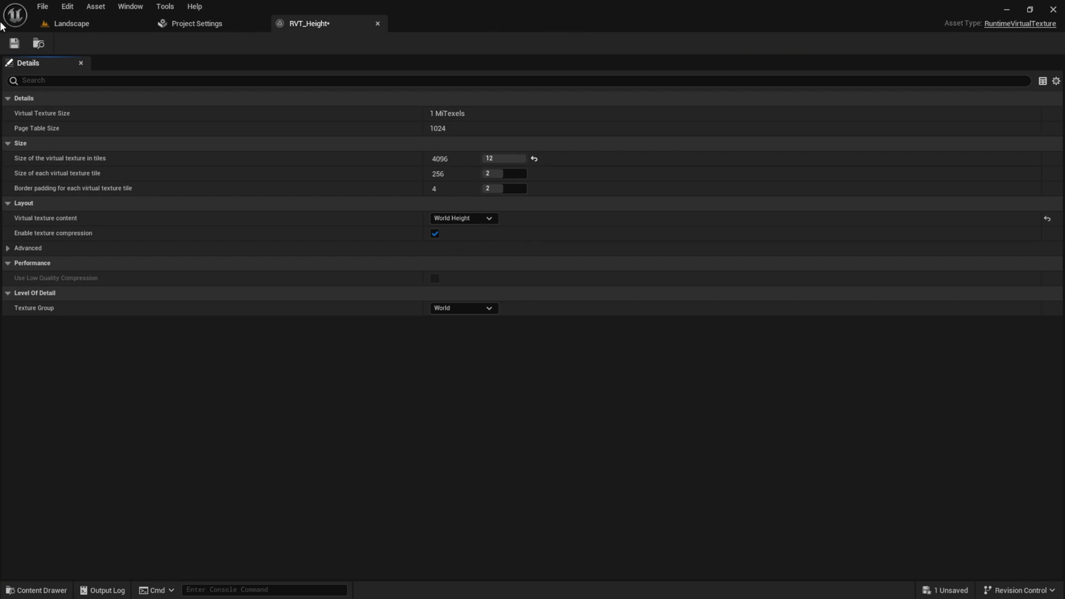
{"action": "left_click", "coordinate": [14, 44]}
- Set RVT_Height's size of the virtual texture in tiles to 8 and save it
{"action": "left_click", "coordinate": [502, 159]}
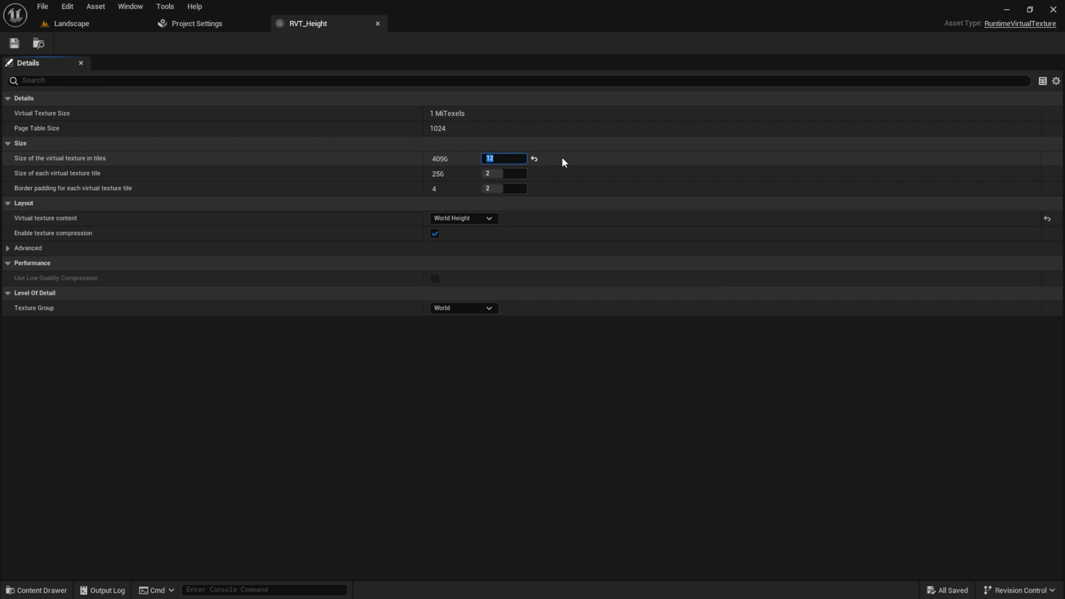
{"action": "type", "text": "8"}
{"action": "key", "text": "Return"}
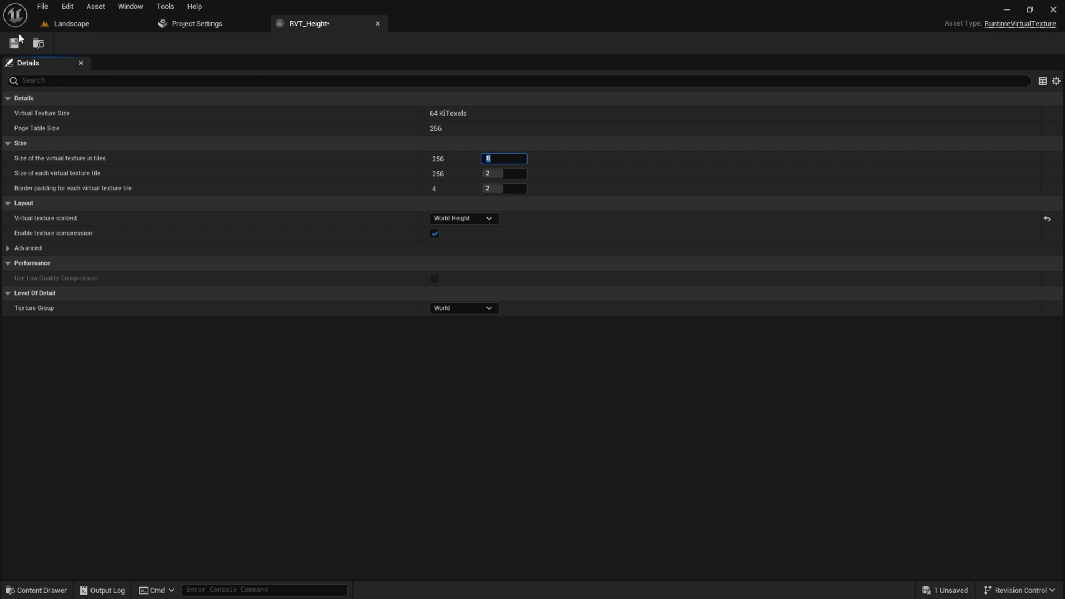
{"action": "left_click", "coordinate": [15, 43]}
- In the Landscape level, add RVT_Height as a second entry in the landscape actor's Draw in Virtual Textures array
{"action": "left_click", "coordinate": [205, 24]}
{"action": "left_click", "coordinate": [88, 24]}
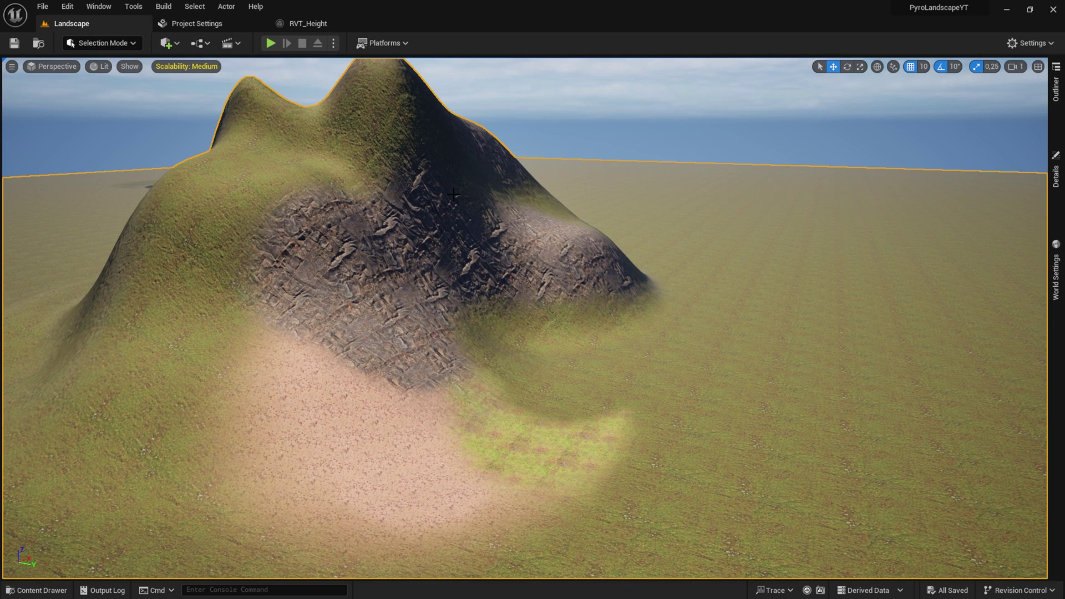
{"action": "left_click", "coordinate": [1054, 194]}
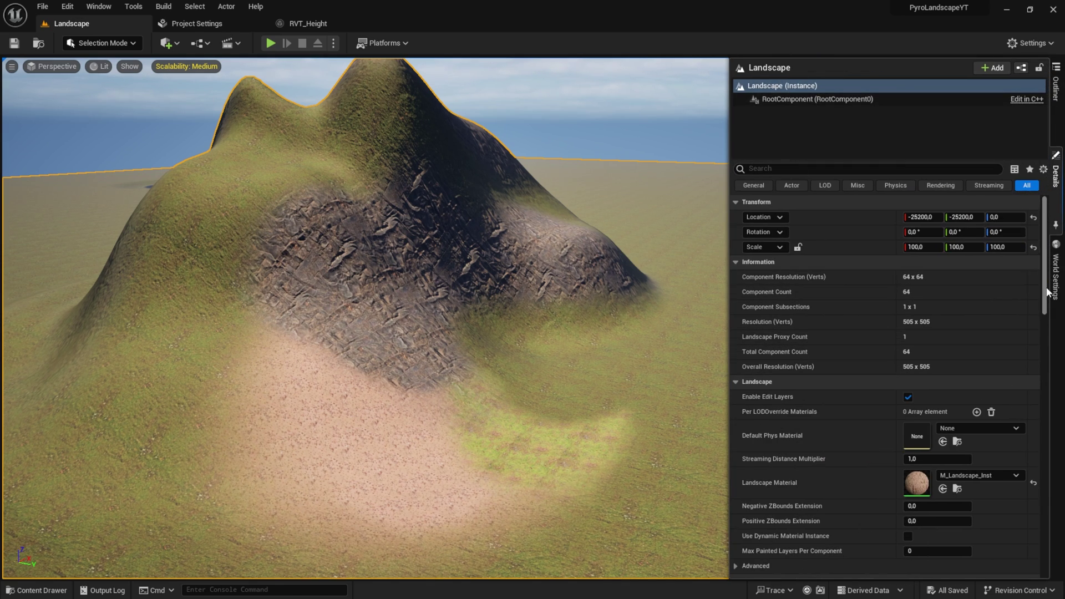
{"action": "scroll", "coordinate": [1048, 291], "scroll_direction": "down", "scroll_amount": 10}
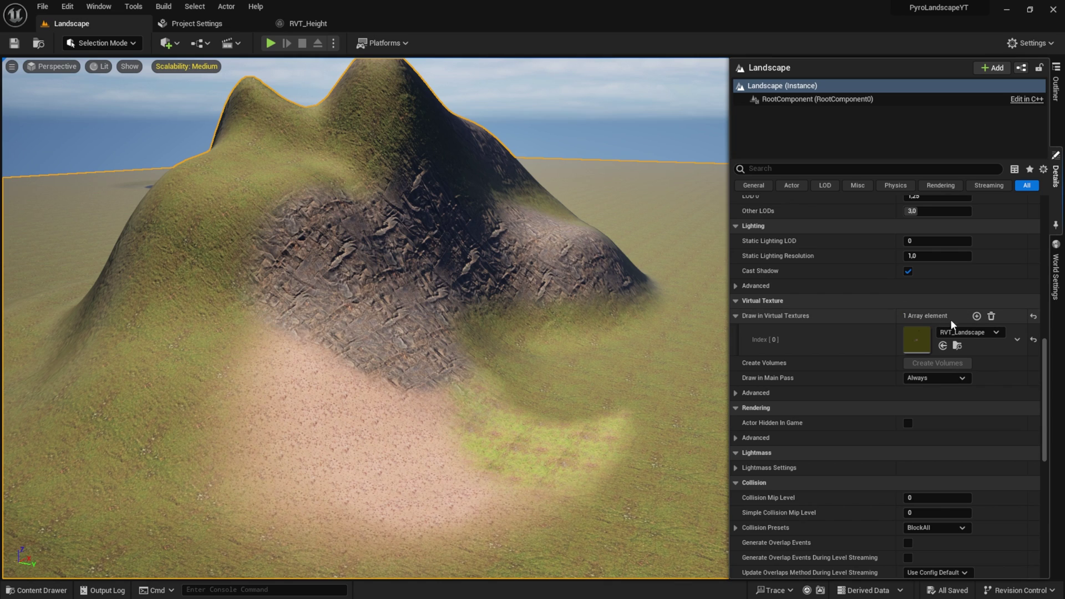
{"action": "left_click", "coordinate": [977, 315]}
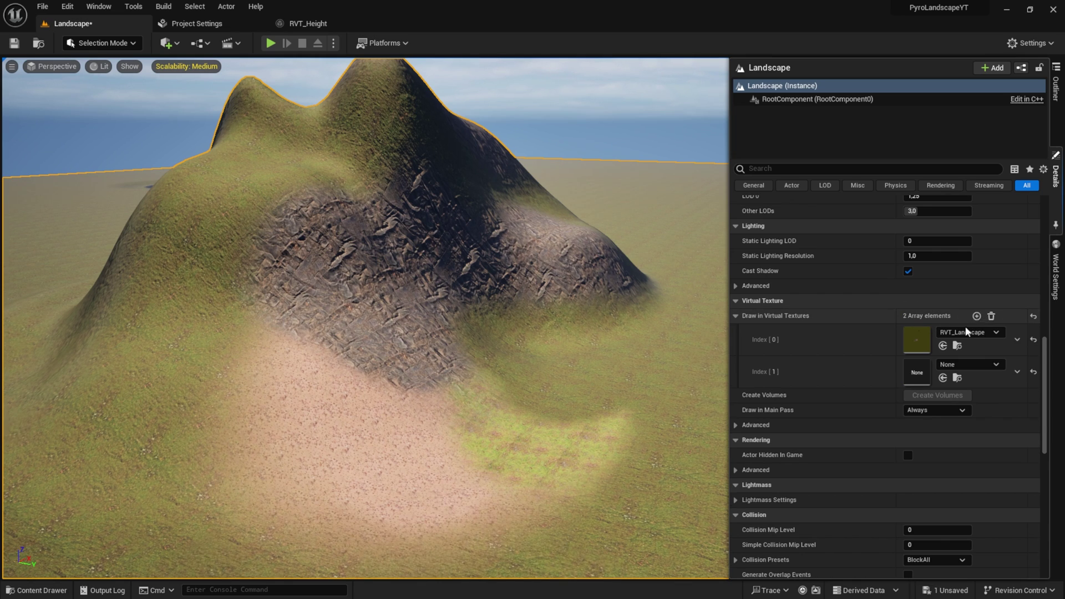
{"action": "left_click", "coordinate": [959, 366]}
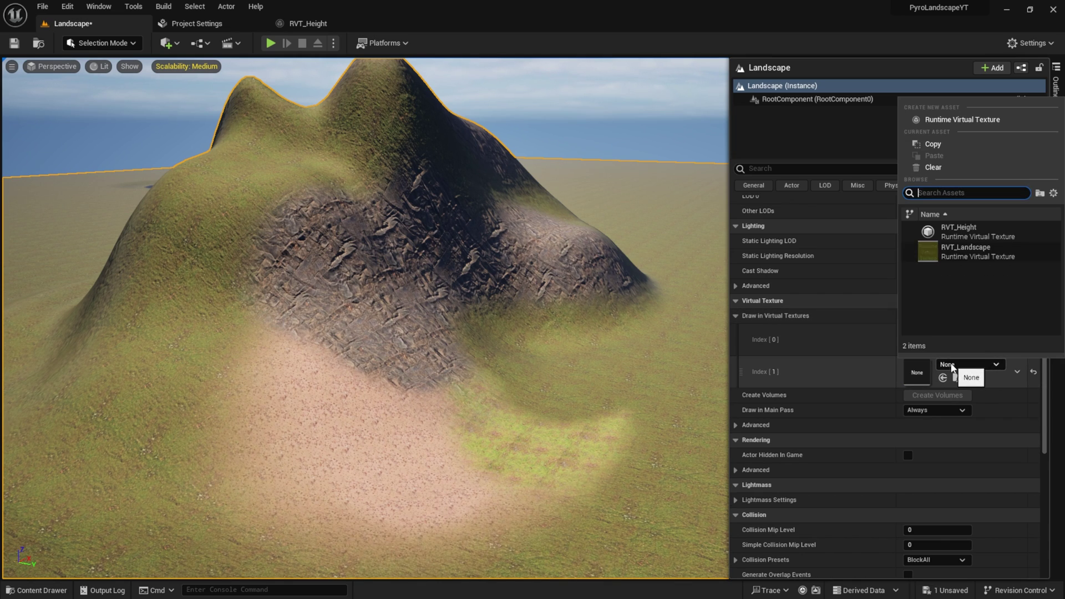
{"action": "left_click", "coordinate": [950, 229]}
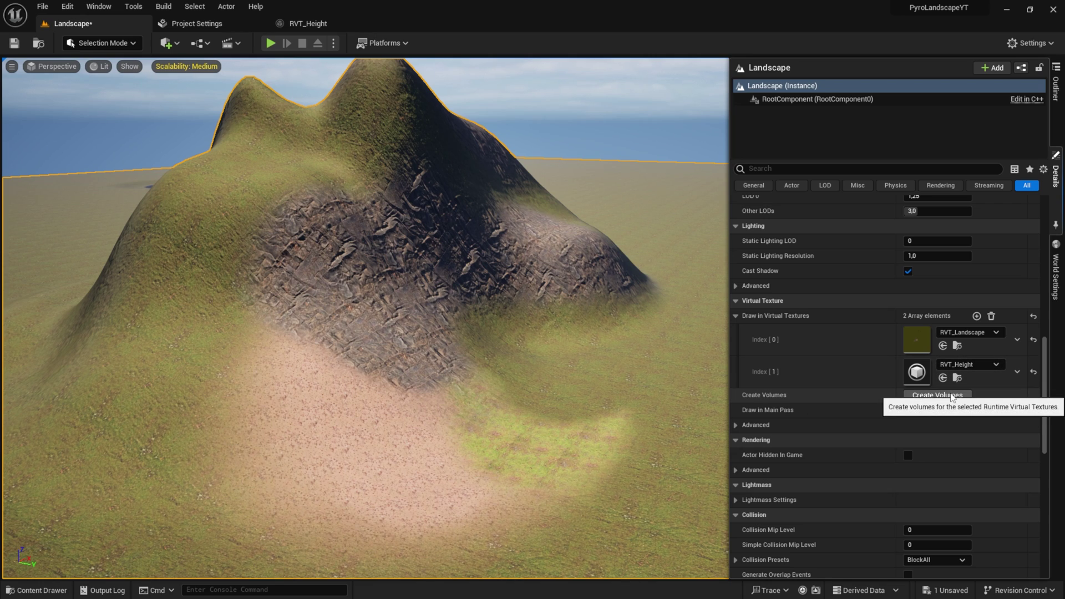
- Create the runtime virtual texture volume for RVT_Height and rename the new volume actor RVT_Heigth
{"action": "left_click", "coordinate": [943, 395]}
{"action": "left_click", "coordinate": [1055, 89]}
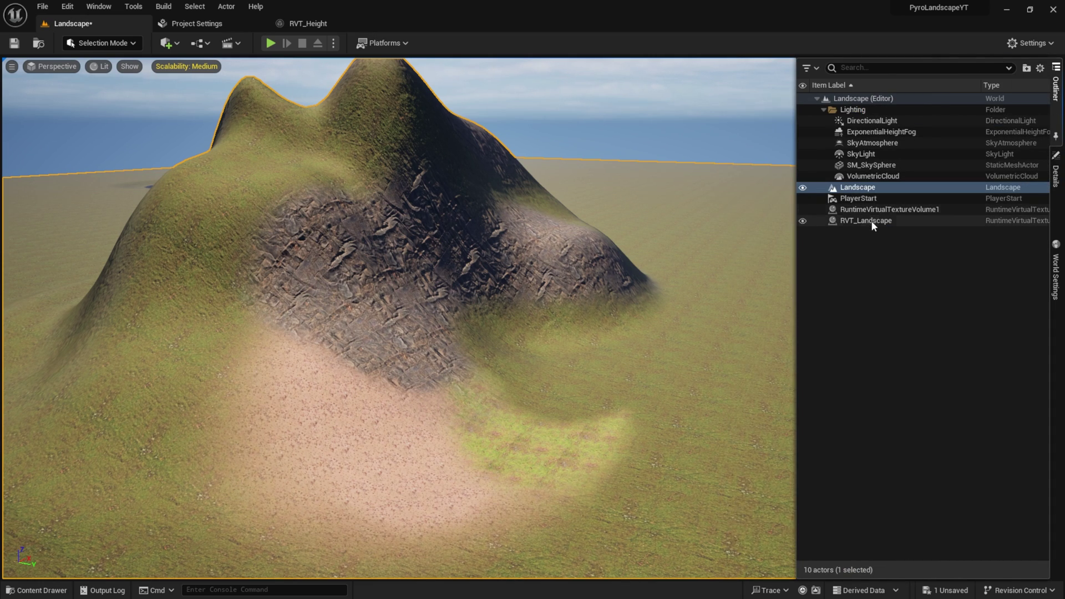
{"action": "left_click", "coordinate": [882, 209]}
{"action": "key", "text": "F2"}
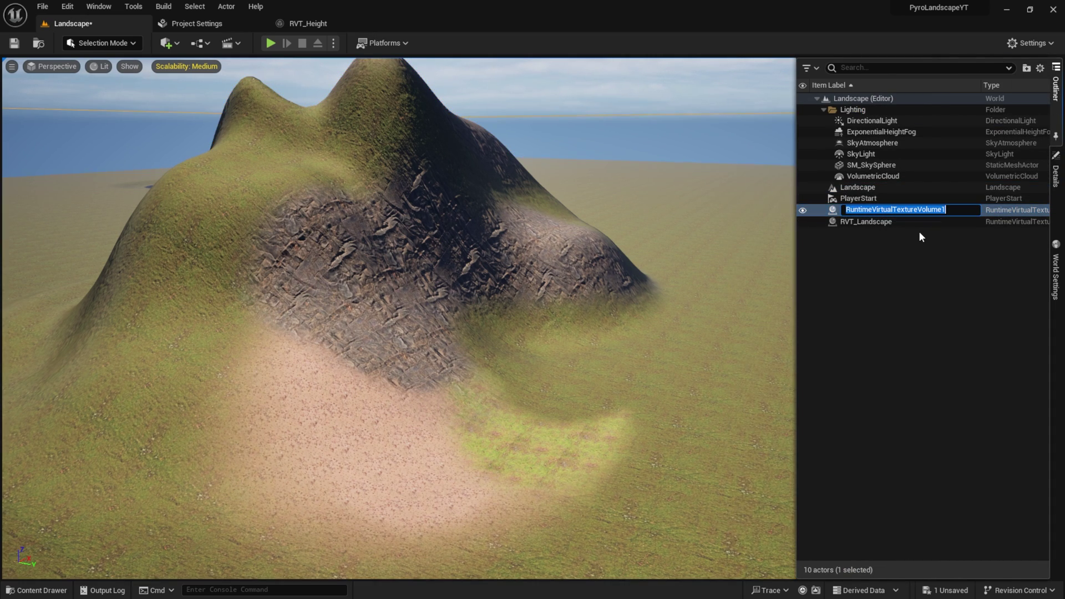
{"action": "type", "text": "RVT"}
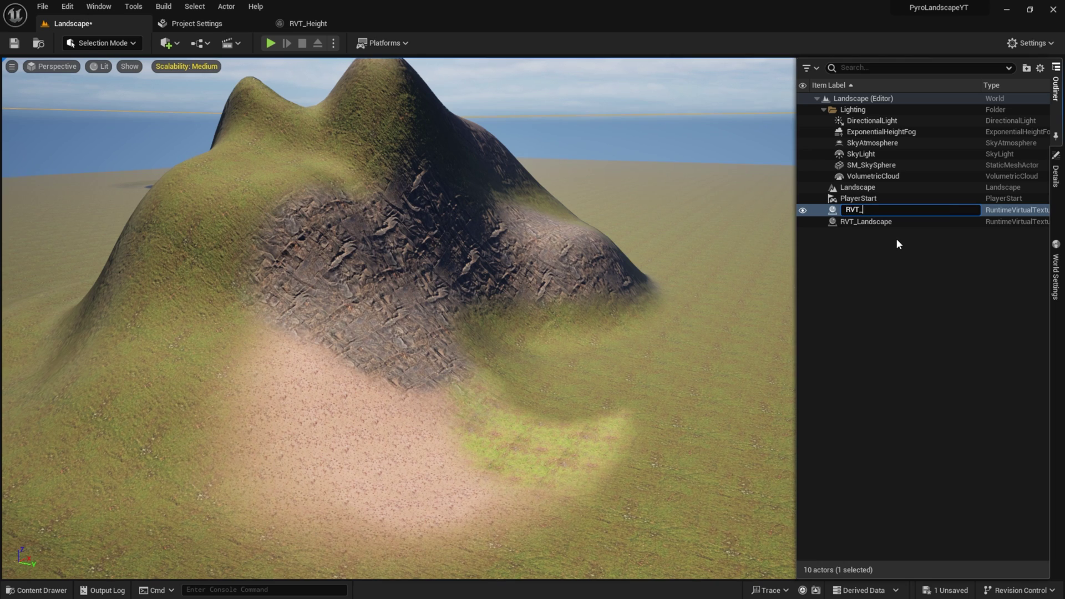
{"action": "type", "text": "_Heigth"}
{"action": "key", "text": "Return"}
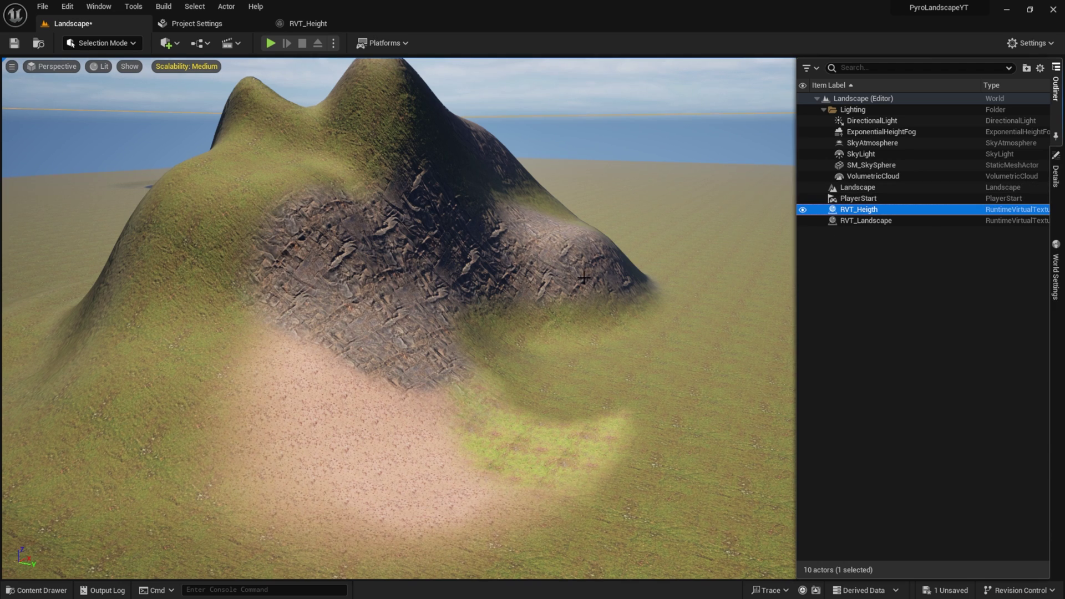
- Open Quixel Bridge and download the Quarry Outcrop from the 3D Assets / Nature / Rock / Quarry category
{"action": "right_click_drag", "start_coordinate": [580, 270], "coordinate": [539, 289]}
{"action": "key", "text": "ctrl+space"}
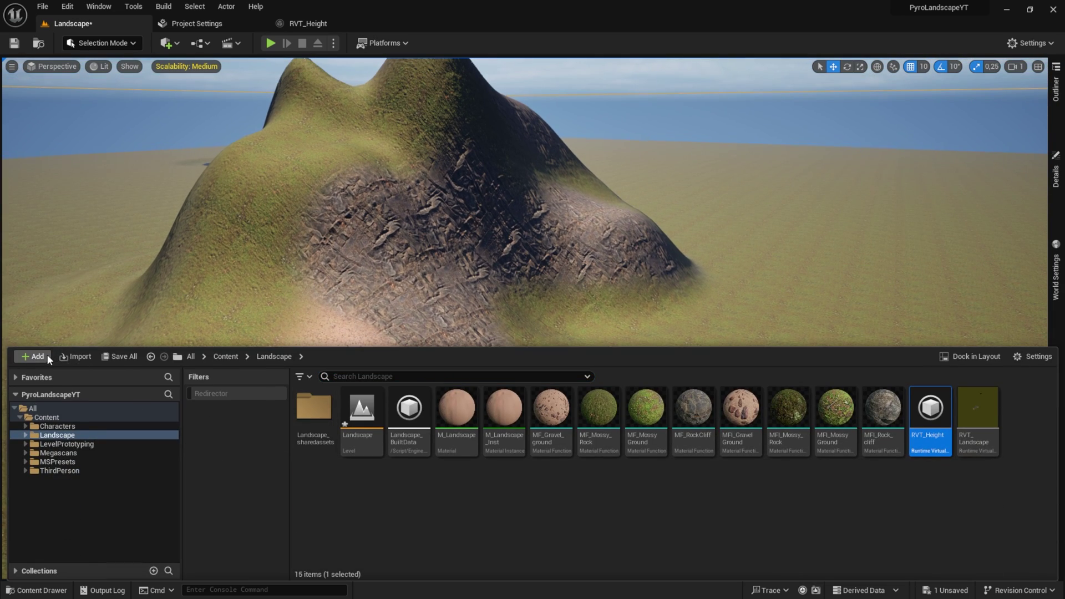
{"action": "left_click", "coordinate": [38, 357]}
{"action": "left_click", "coordinate": [103, 225]}
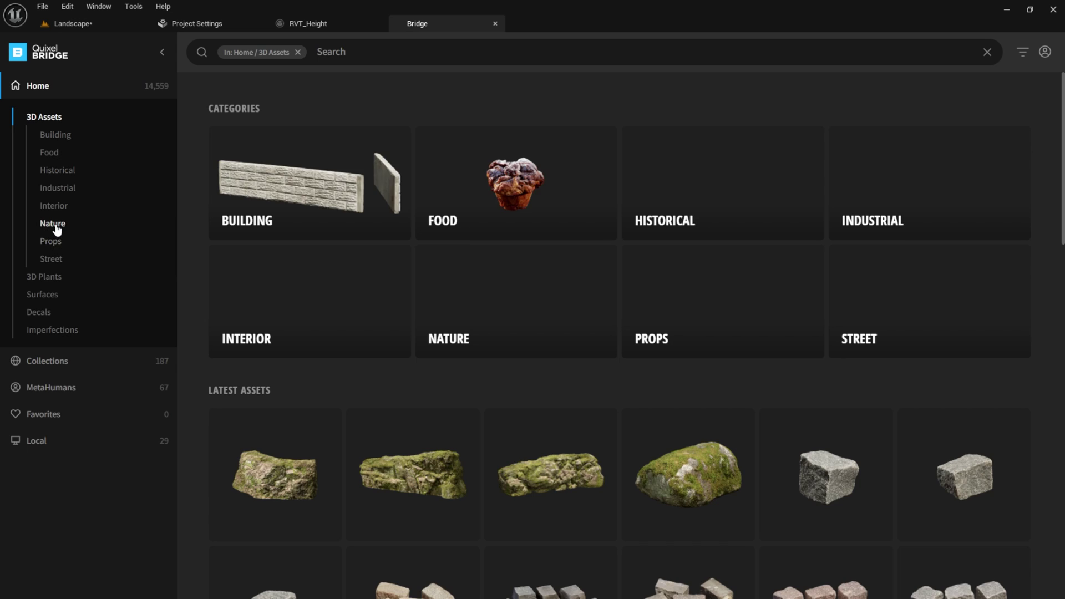
{"action": "left_click", "coordinate": [77, 226]}
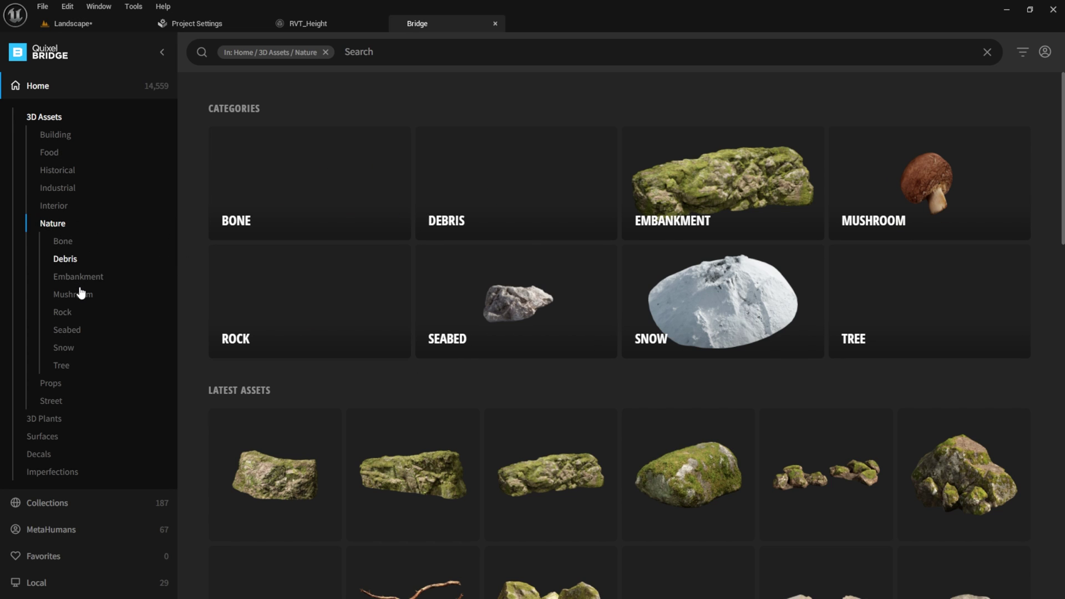
{"action": "left_click", "coordinate": [63, 313]}
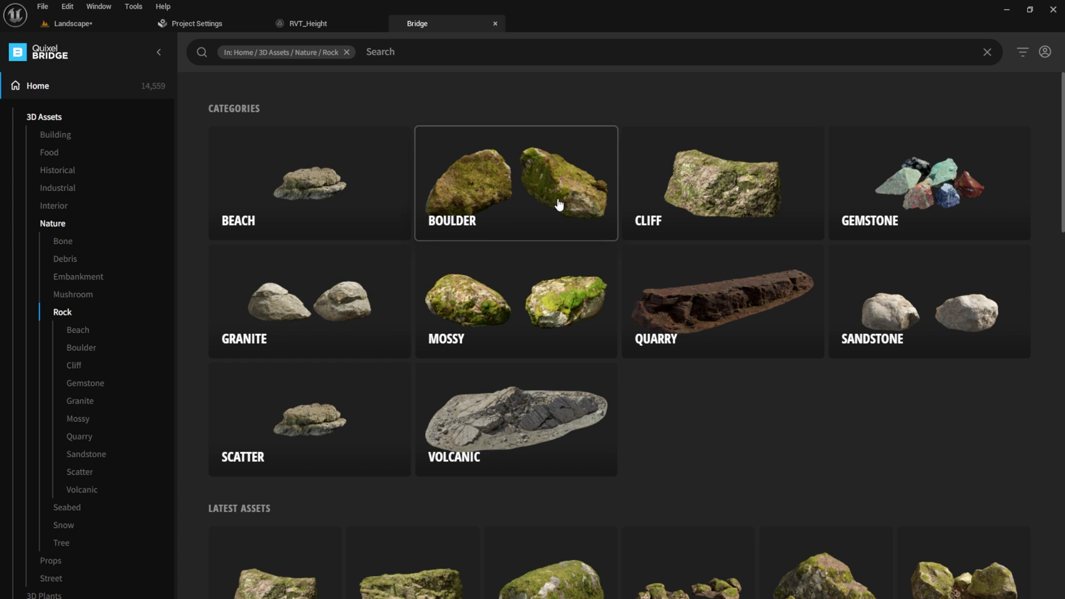
{"action": "left_click", "coordinate": [714, 313]}
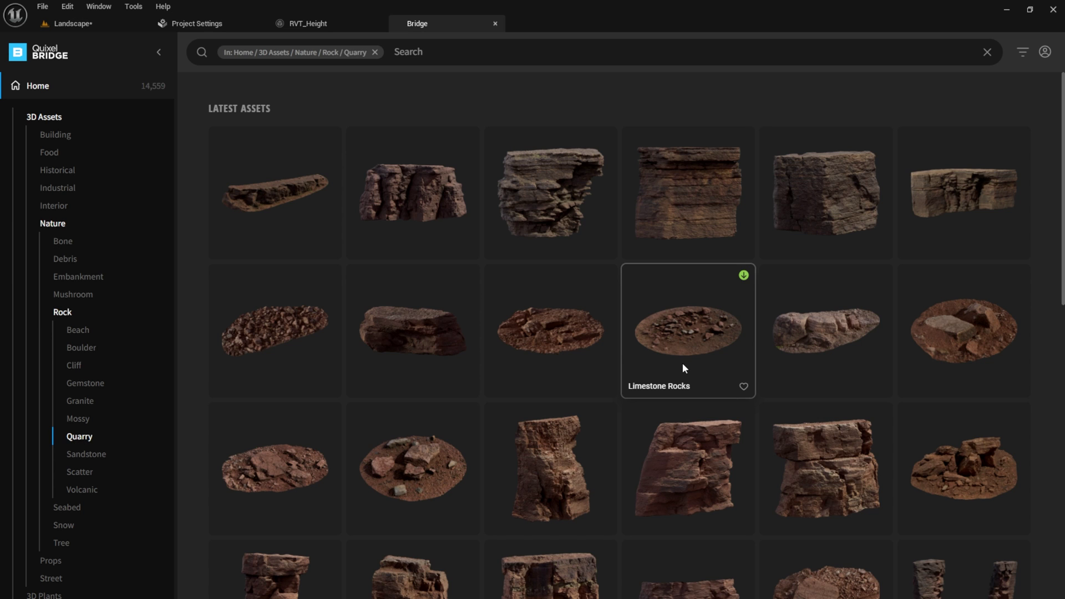
{"action": "left_click", "coordinate": [296, 211]}
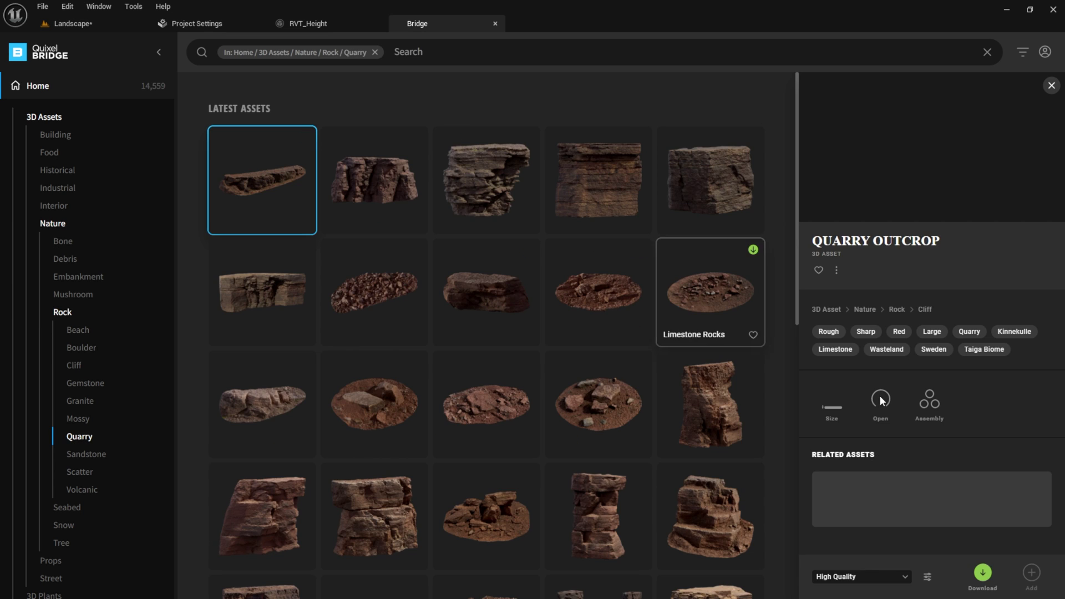
{"action": "left_click", "coordinate": [982, 571]}
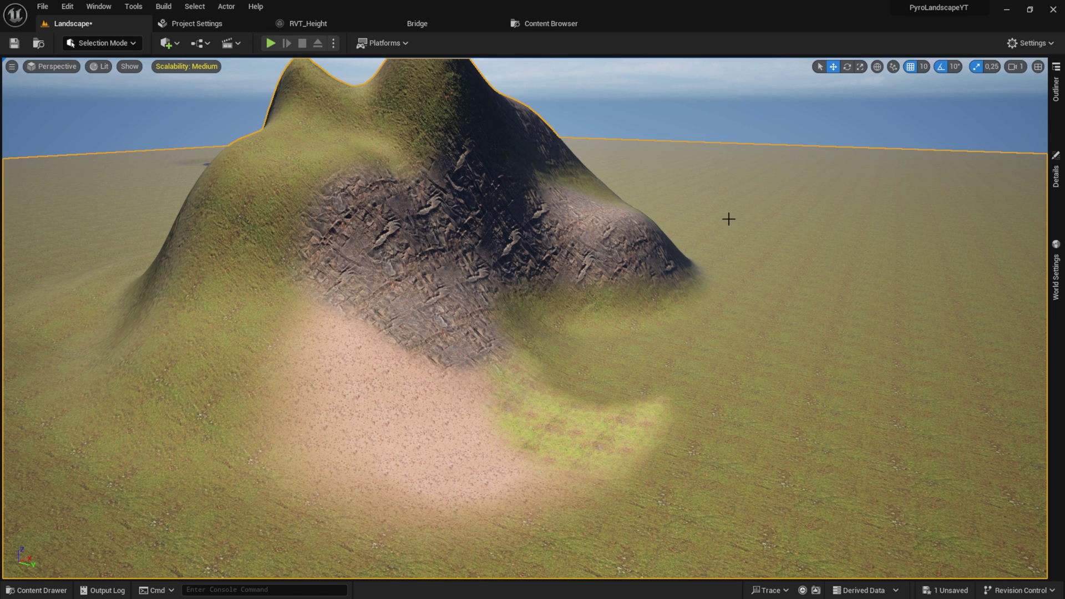
- Place the Quarry Outcrop static mesh from the Megascans 3D_Assets folder on the landscape in front of the mountain and frame it
{"action": "key", "text": "ctrl+space"}
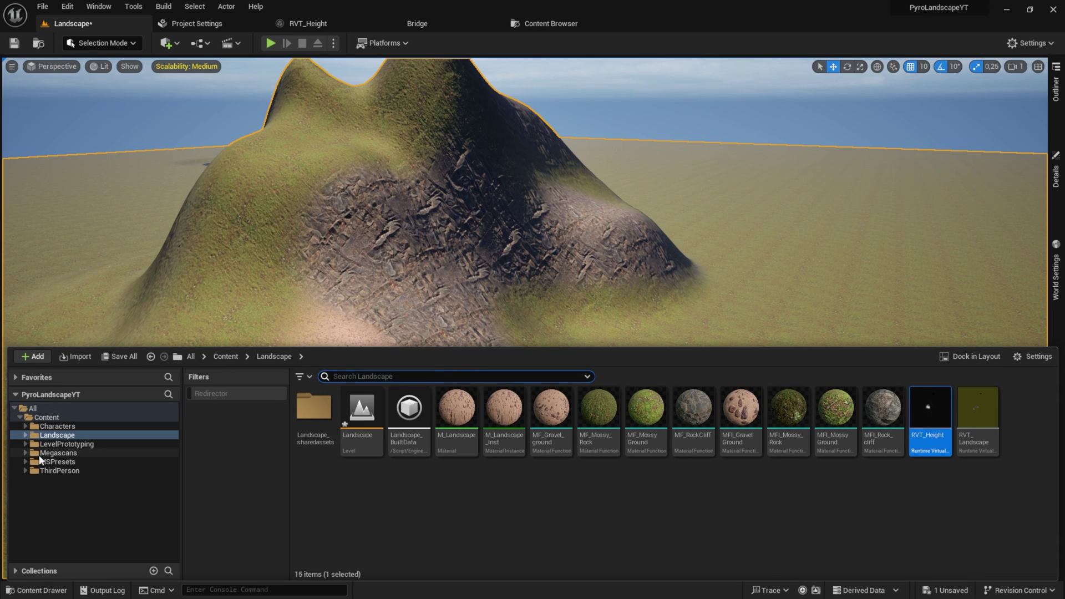
{"action": "left_click", "coordinate": [57, 452]}
{"action": "left_click", "coordinate": [312, 419]}
{"action": "double_click", "coordinate": [312, 418]}
{"action": "left_click", "coordinate": [326, 424]}
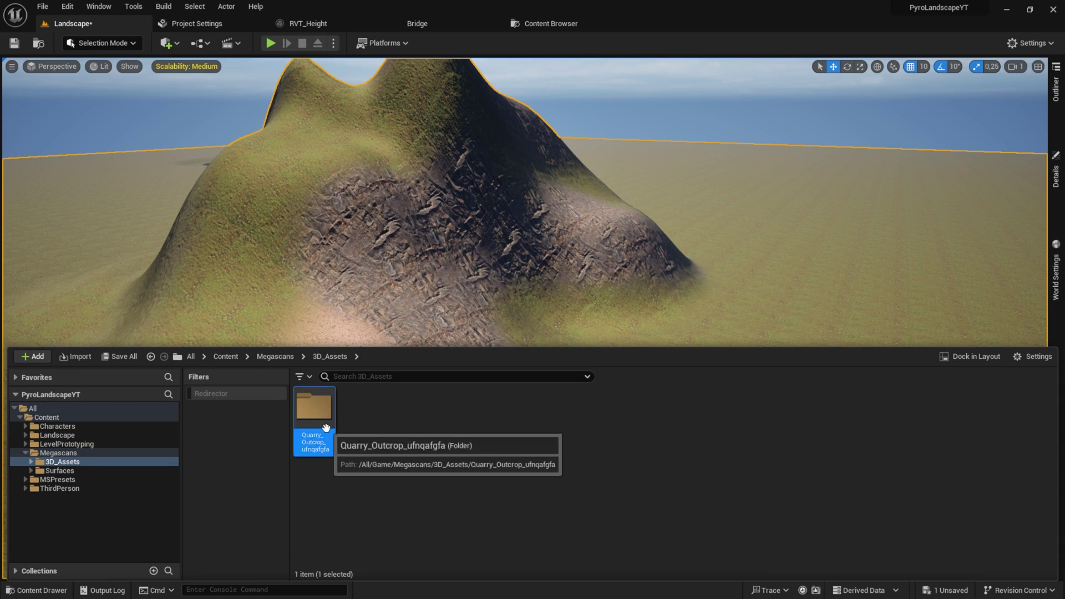
{"action": "double_click", "coordinate": [326, 426]}
{"action": "left_click", "coordinate": [362, 414]}
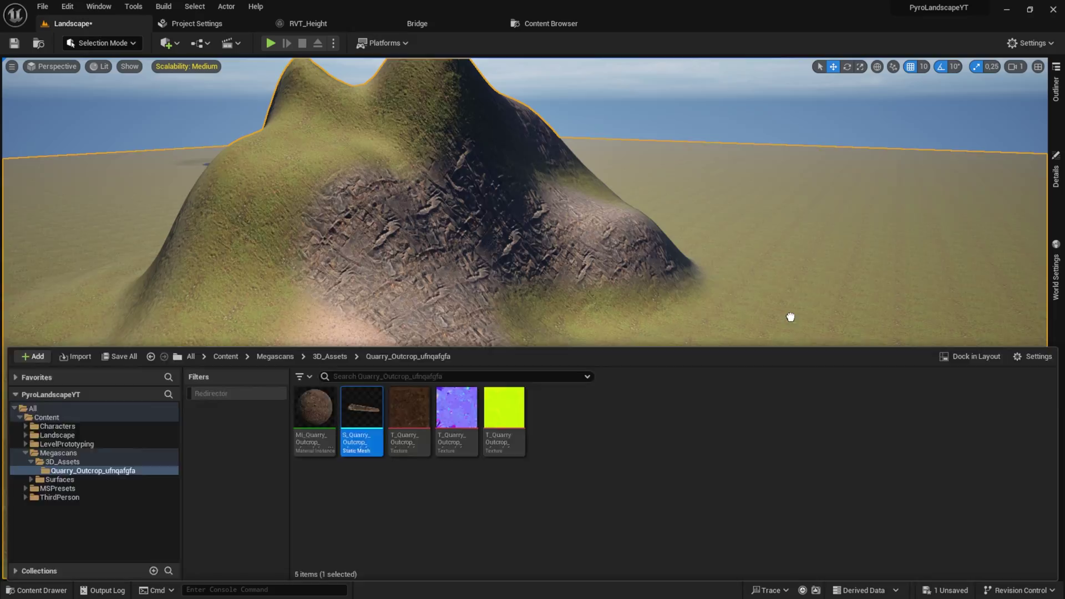
{"action": "left_click_drag", "start_coordinate": [791, 317], "coordinate": [690, 381]}
{"action": "key", "text": "f"}
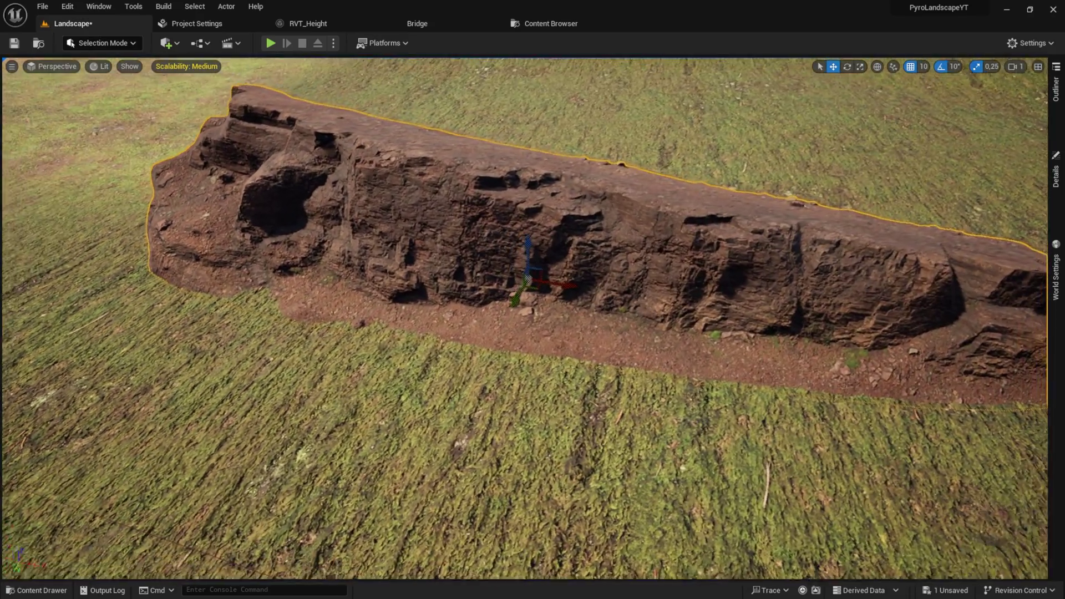
{"action": "right_click_drag", "start_coordinate": [723, 364], "coordinate": [723, 363]}
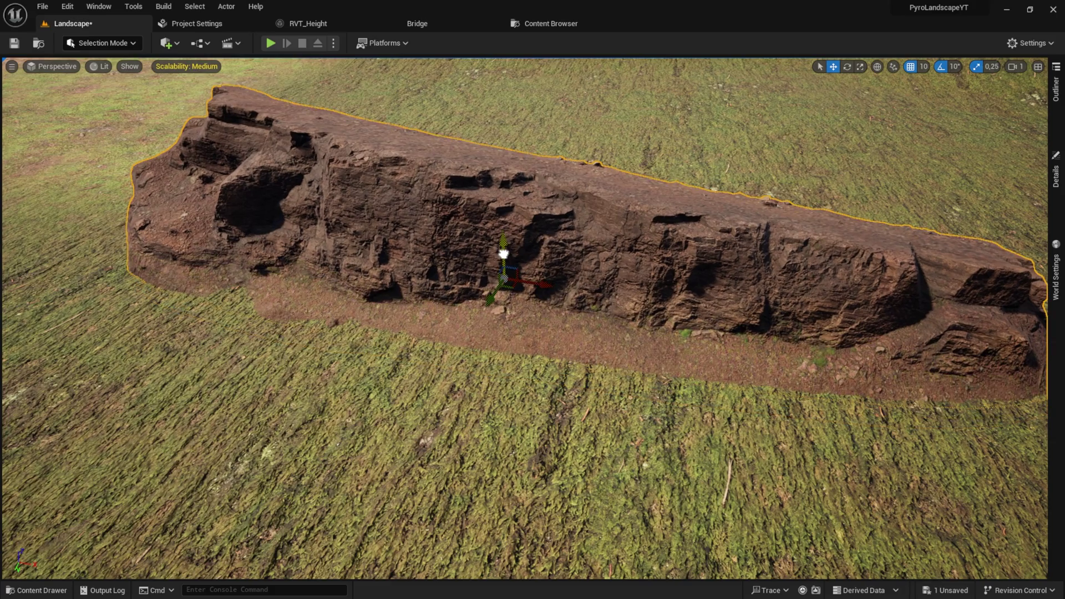
{"action": "right_click_drag", "start_coordinate": [676, 314], "coordinate": [638, 294]}
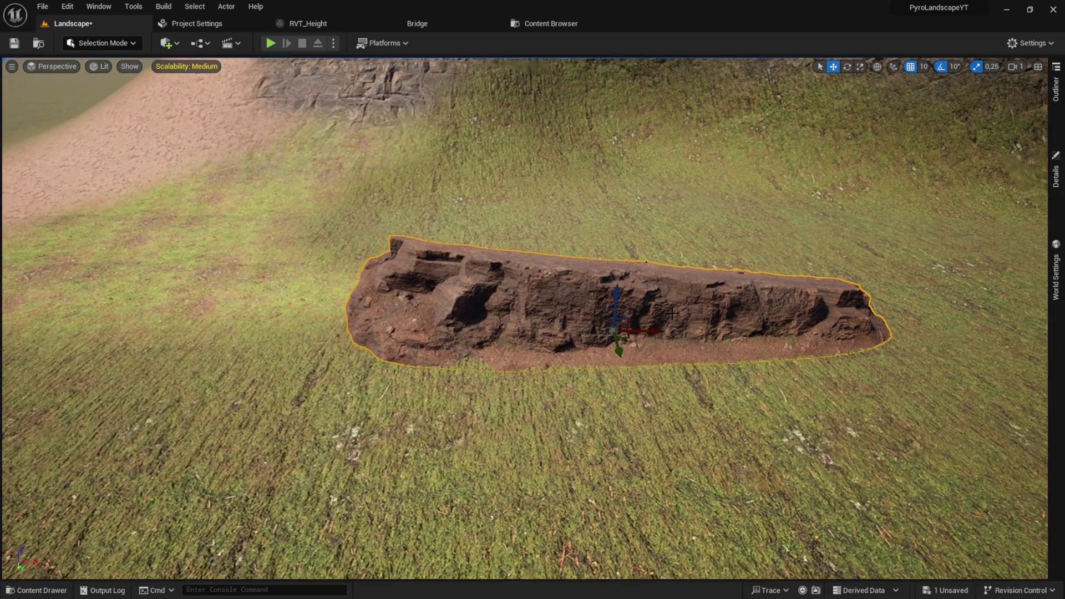
- Open the Quarry Outcrop material instance and locate its parent material, M_MS_Default_Material, in the project content
{"action": "key", "text": "ctrl+space"}
{"action": "double_click", "coordinate": [316, 413]}
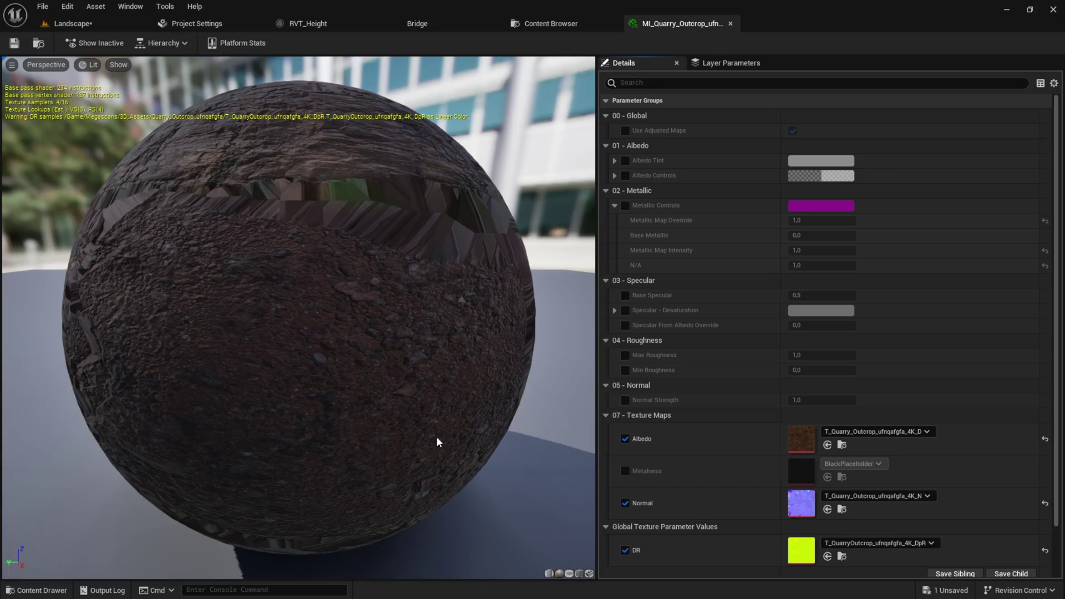
{"action": "scroll", "coordinate": [779, 353], "scroll_direction": "down", "scroll_amount": 2}
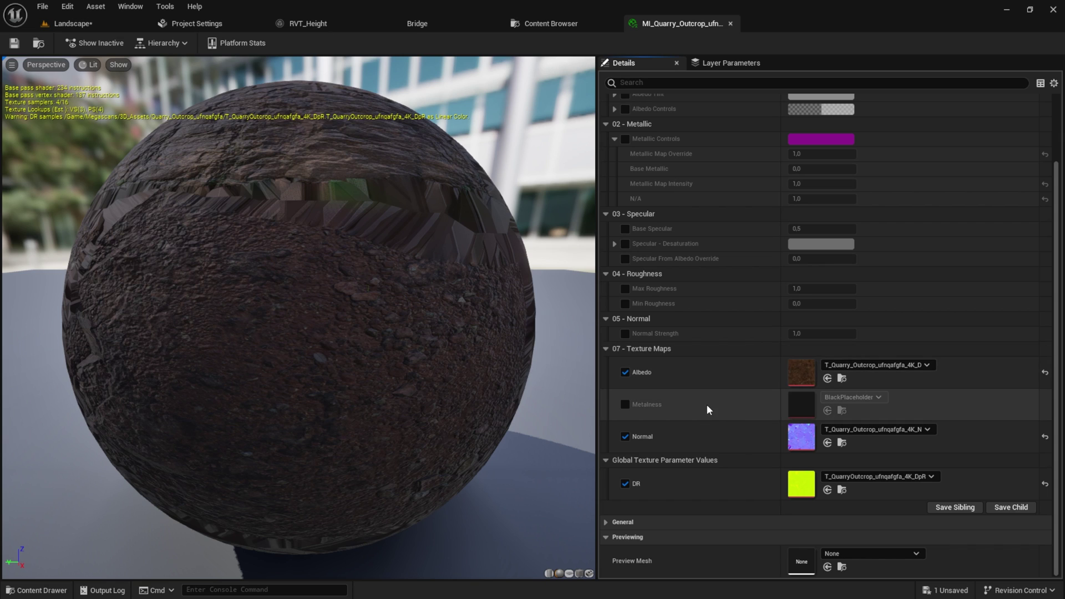
{"action": "left_click", "coordinate": [610, 520]}
{"action": "scroll", "coordinate": [666, 500], "scroll_direction": "down", "scroll_amount": 4}
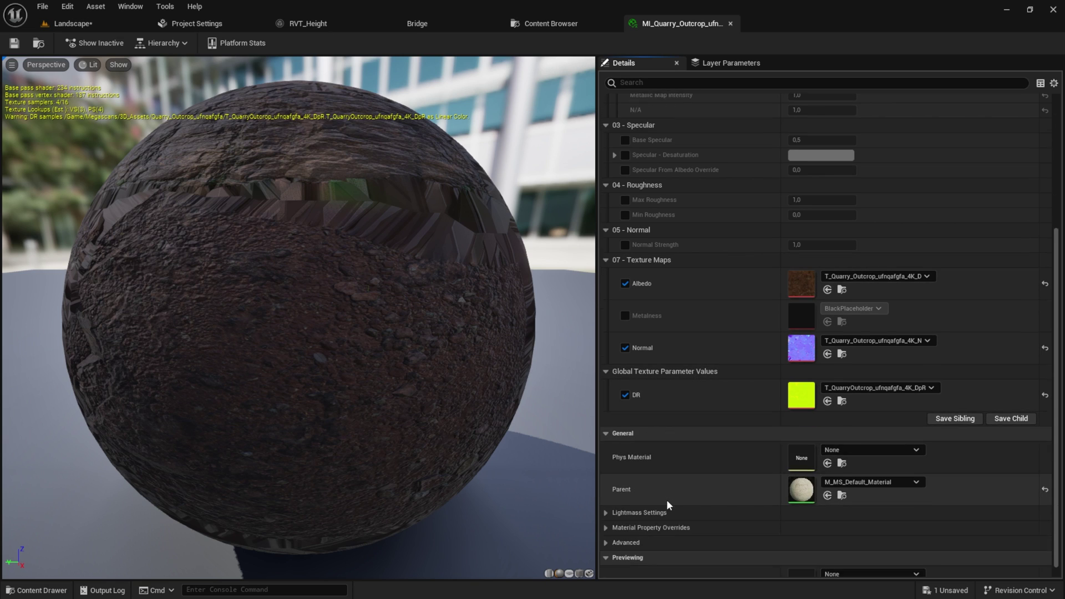
{"action": "scroll", "coordinate": [667, 499], "scroll_direction": "down", "scroll_amount": 1}
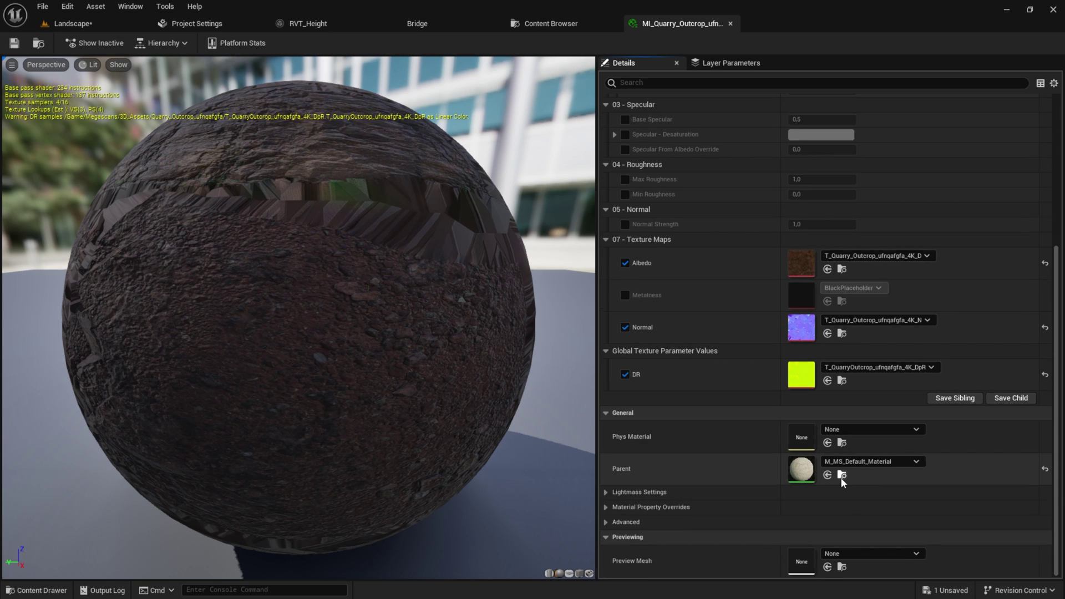
{"action": "left_click", "coordinate": [842, 475]}
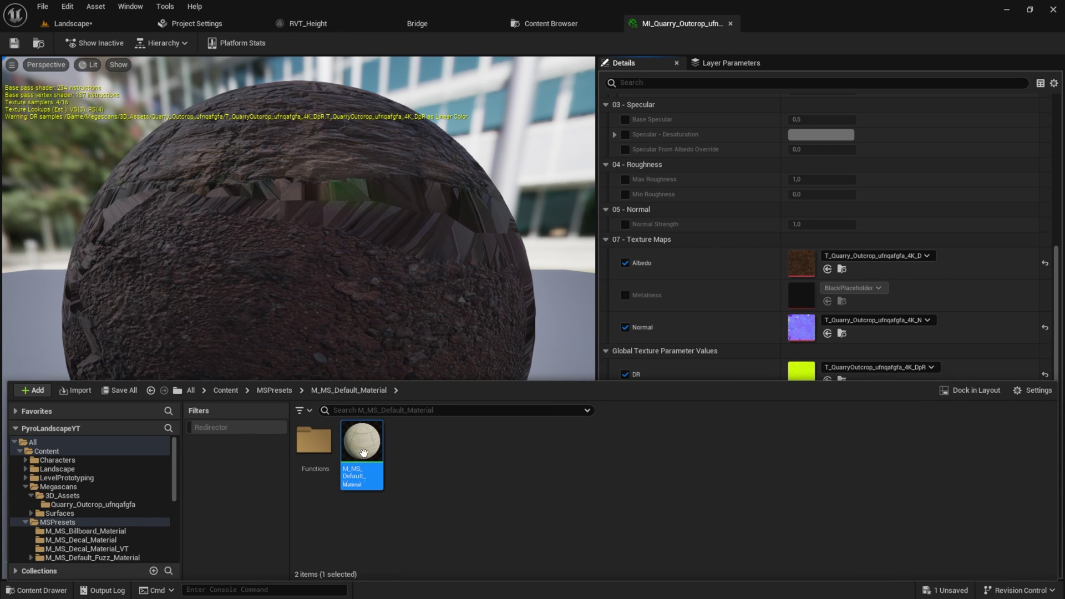
- Make an advanced copy of M_MS_Default_Material in the Landscape folder, saving the Landscape level when asked
{"action": "left_click_drag", "start_coordinate": [363, 452], "coordinate": [60, 470]}
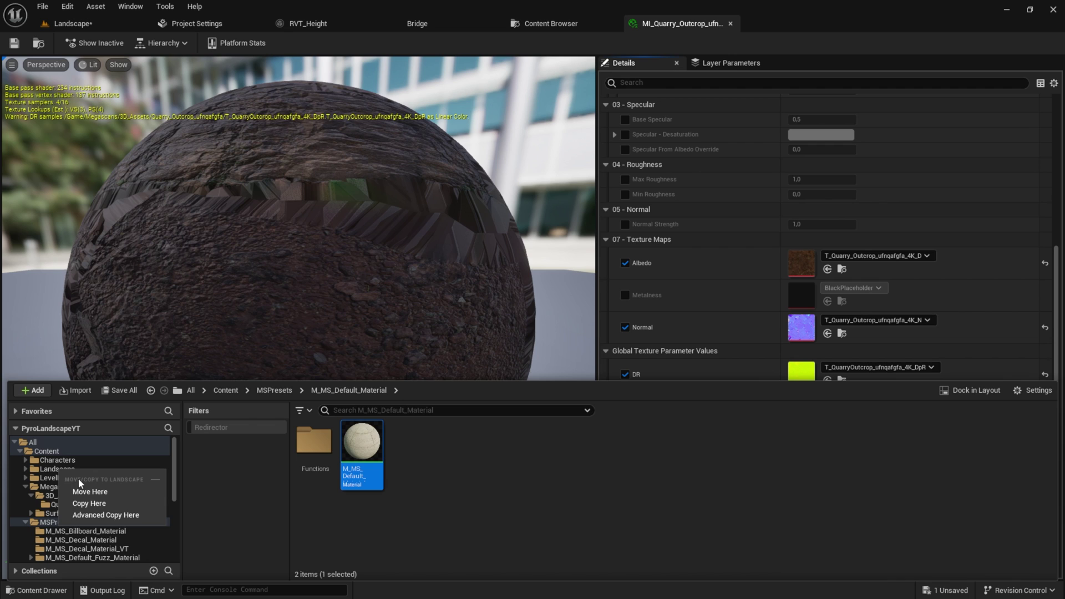
{"action": "left_click", "coordinate": [89, 503]}
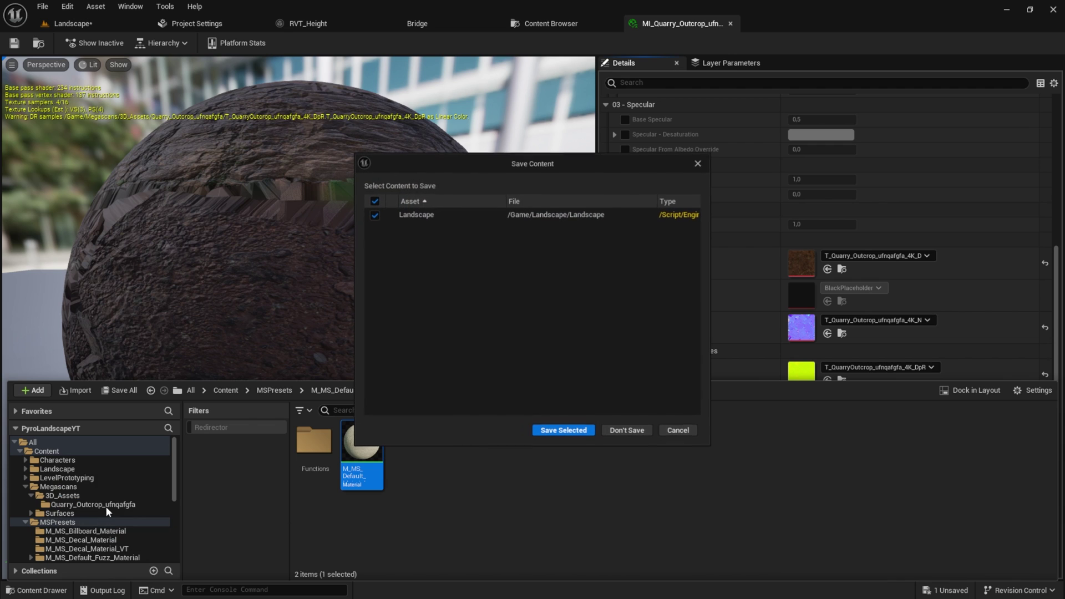
{"action": "left_click", "coordinate": [564, 431]}
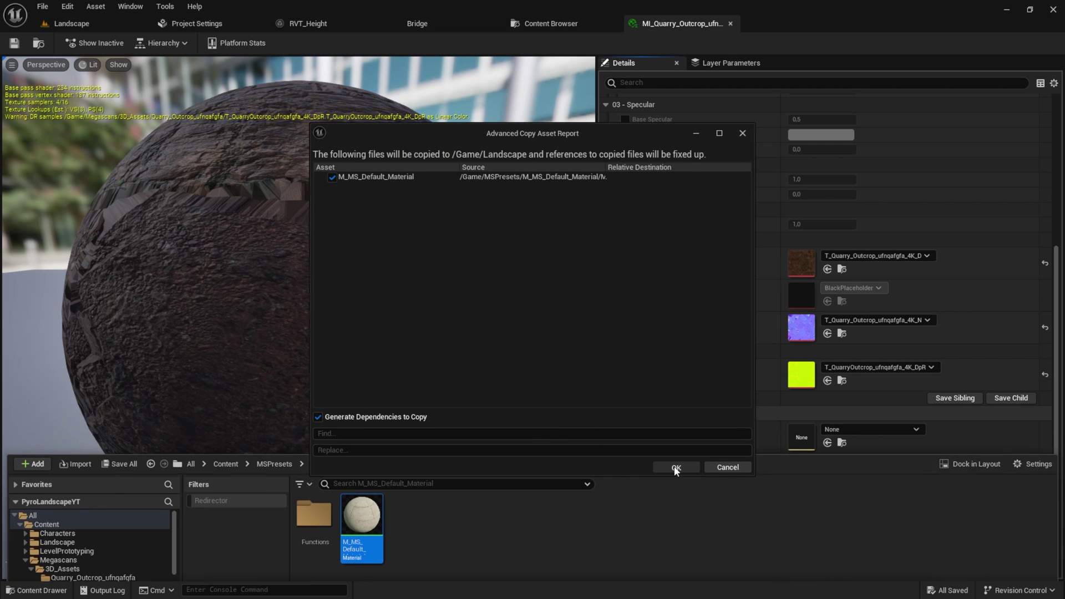
{"action": "left_click", "coordinate": [676, 468]}
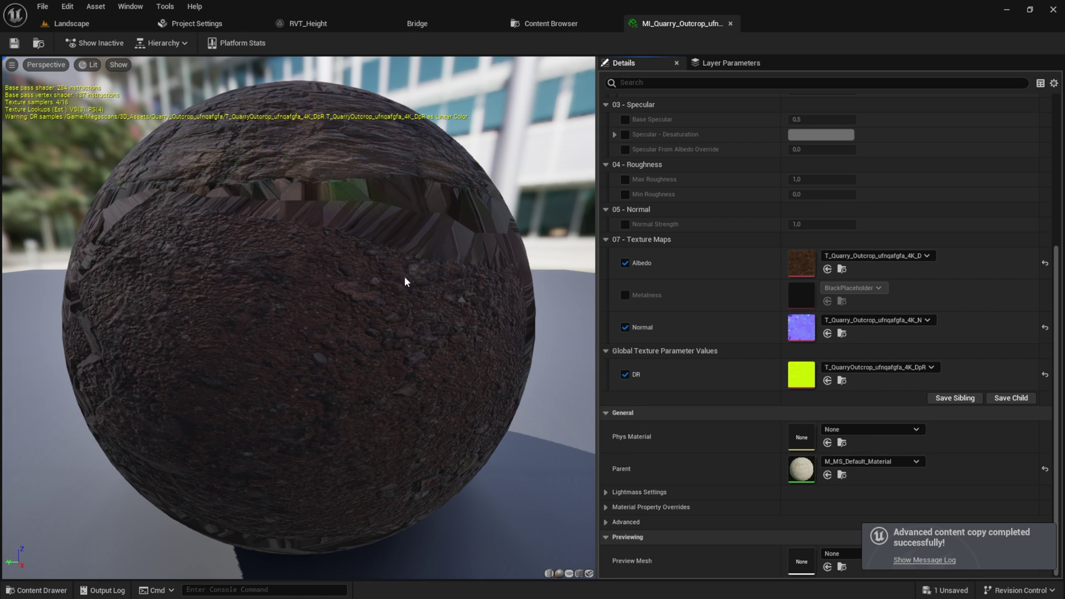
- Open the M_MS_Default_Material copy from the Landscape folder and bring its result node into view in the material graph
{"action": "key", "text": "ctrl+space"}
{"action": "left_click", "coordinate": [58, 469]}
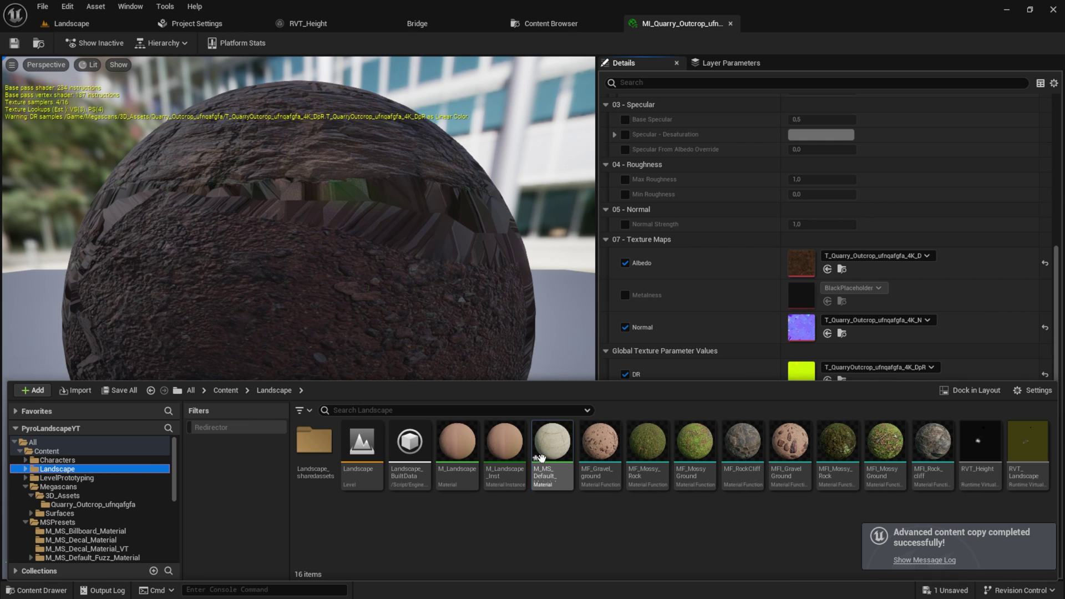
{"action": "double_click", "coordinate": [553, 442]}
{"action": "right_click_drag", "start_coordinate": [747, 308], "coordinate": [476, 276]}
{"action": "scroll", "coordinate": [586, 294], "scroll_direction": "down", "scroll_amount": 3}
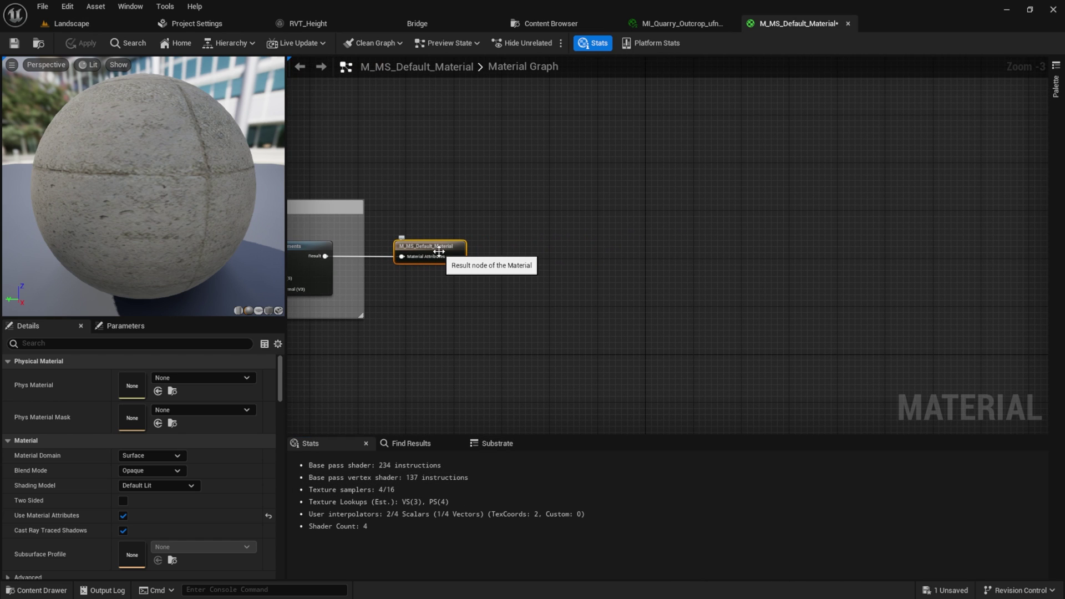
- Insert a BlendMaterialAttributes node before the material's result node, with the MF_ObjAdjustments result wired into input B
{"action": "left_click_drag", "start_coordinate": [439, 252], "coordinate": [875, 252]}
{"action": "right_click", "coordinate": [645, 268]}
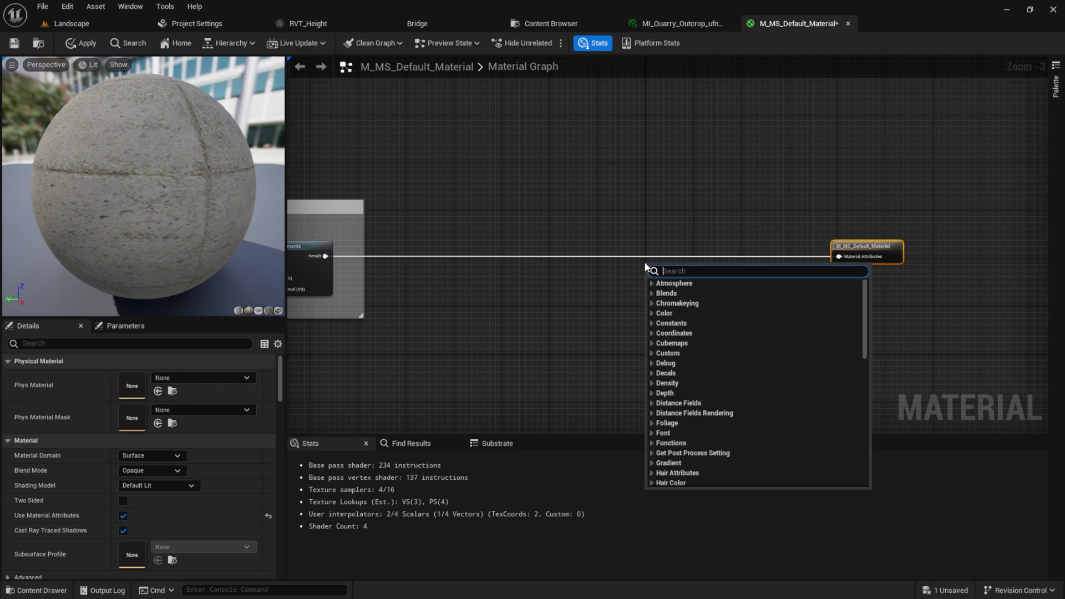
{"action": "type", "text": "blend mate"}
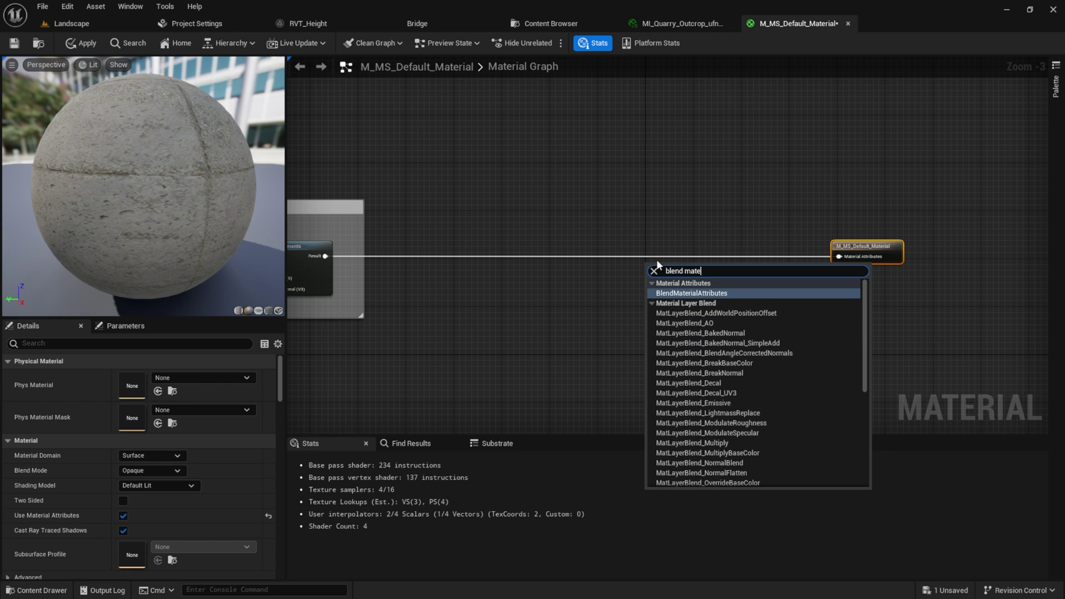
{"action": "key", "text": "Return"}
{"action": "left_click_drag", "start_coordinate": [683, 275], "coordinate": [696, 234]}
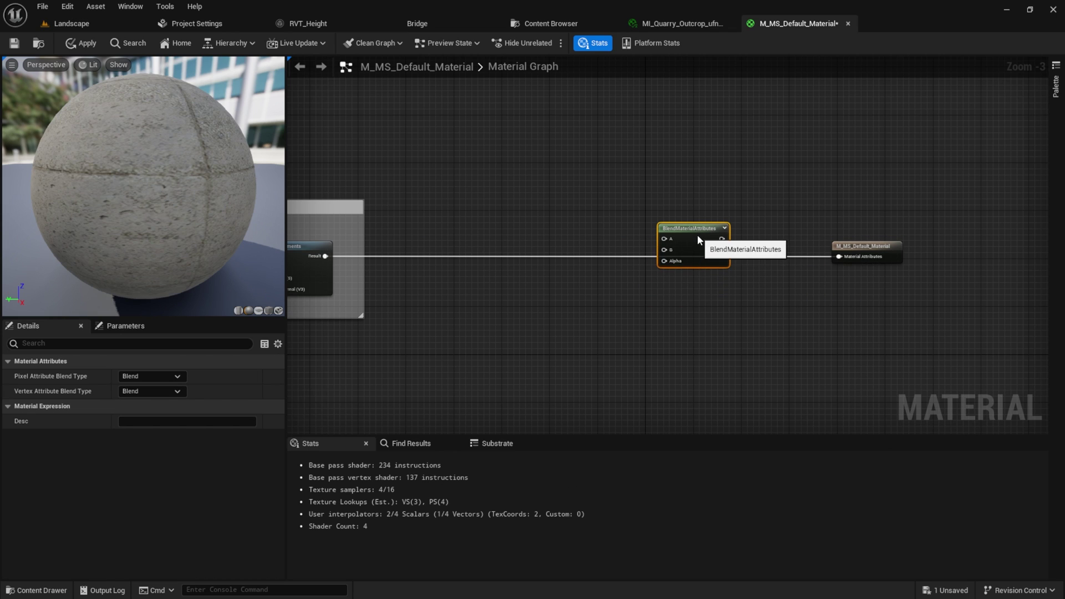
{"action": "left_click_drag", "start_coordinate": [326, 256], "coordinate": [881, 257]}
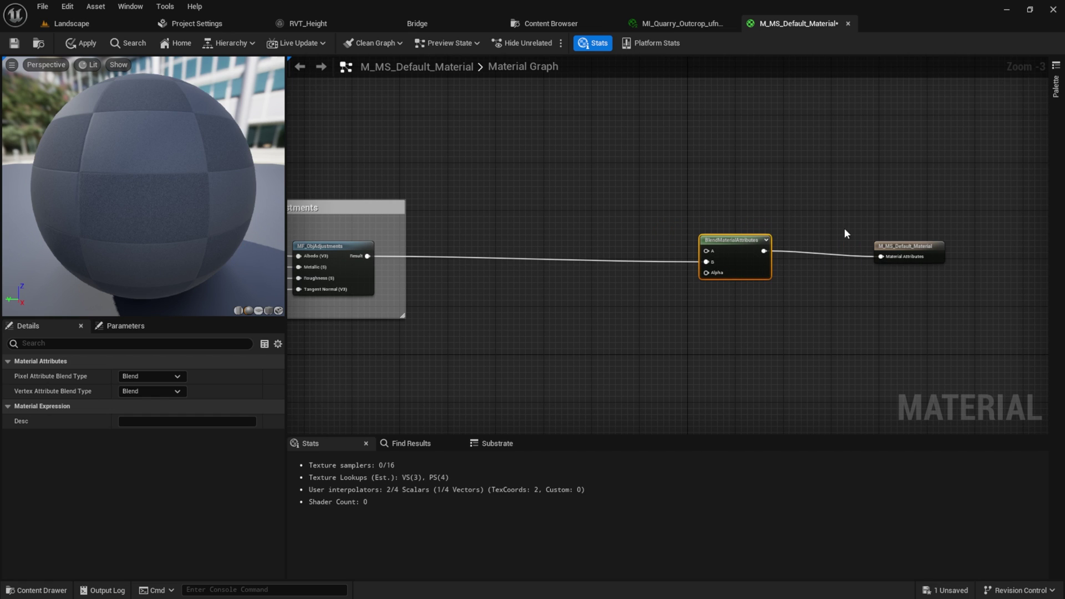
{"action": "right_click_drag", "start_coordinate": [625, 214], "coordinate": [713, 266]}
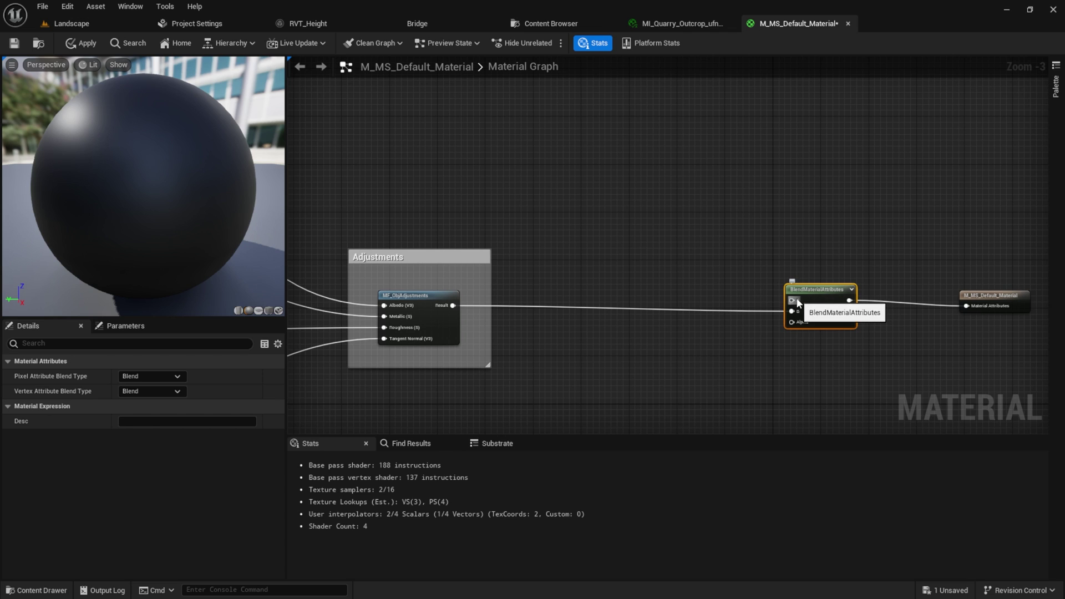
- Add a VectorParameter node above the Adjustments wire and set its default value to yellow
{"action": "left_click", "coordinate": [674, 218]}
{"action": "right_click", "coordinate": [632, 203]}
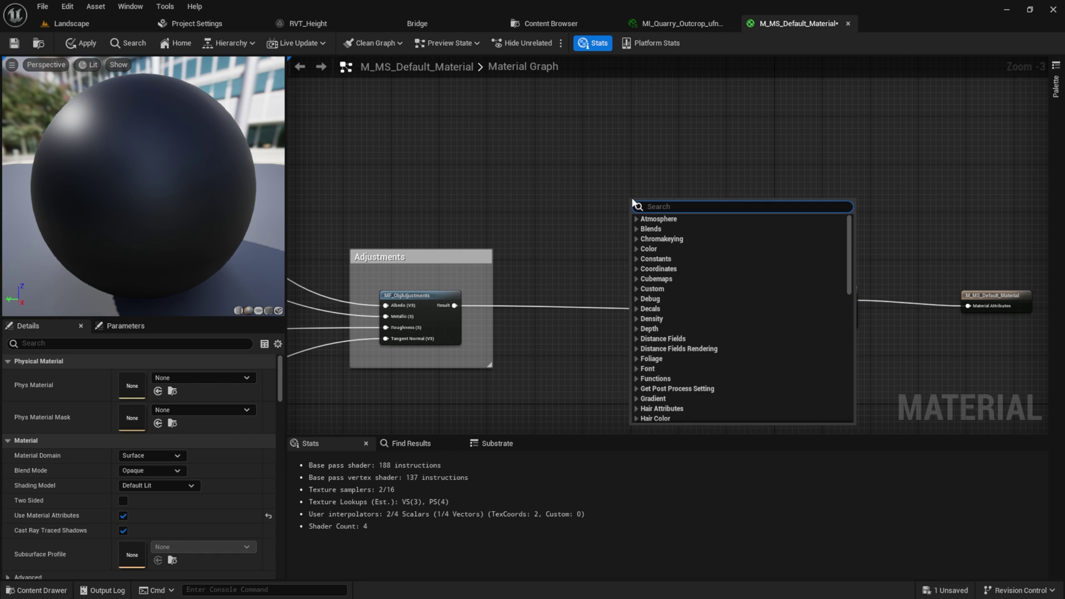
{"action": "type", "text": "vectore"}
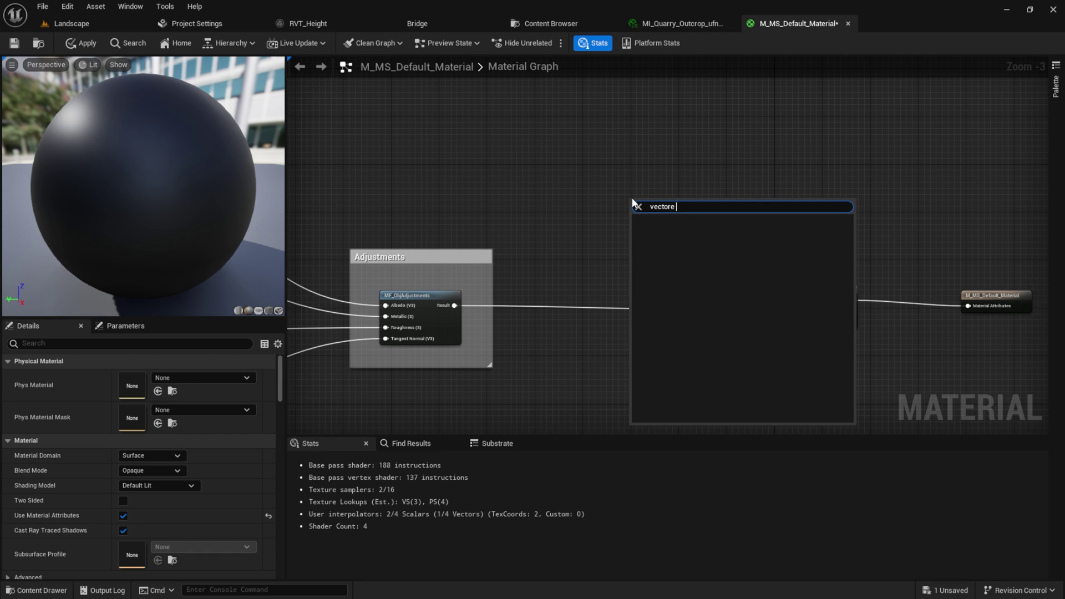
{"action": "key", "text": "BackSpace"}
{"action": "type", "text": "pa"}
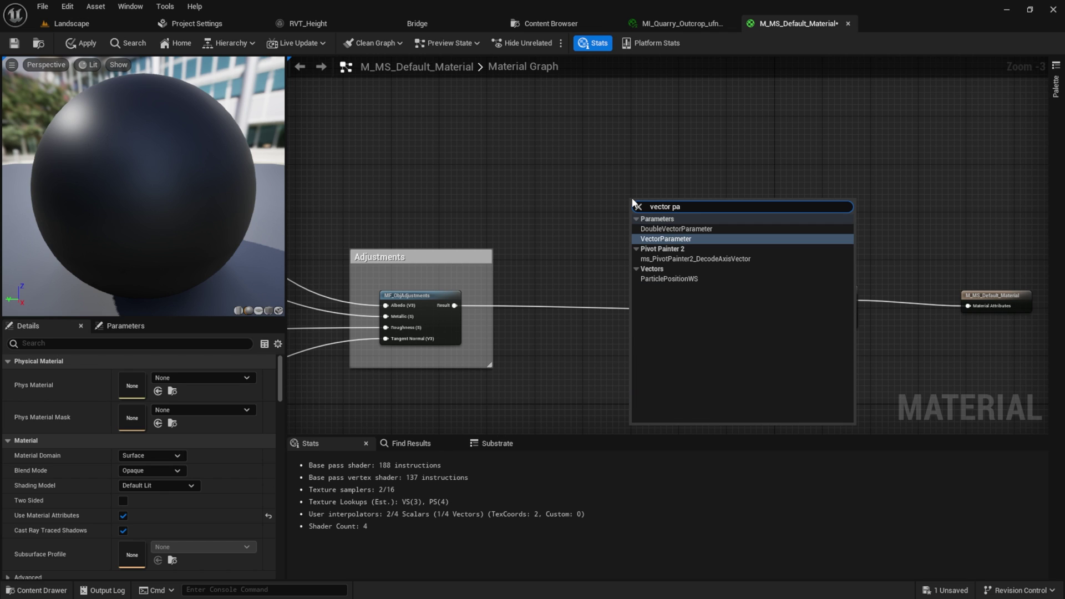
{"action": "key", "text": "Return"}
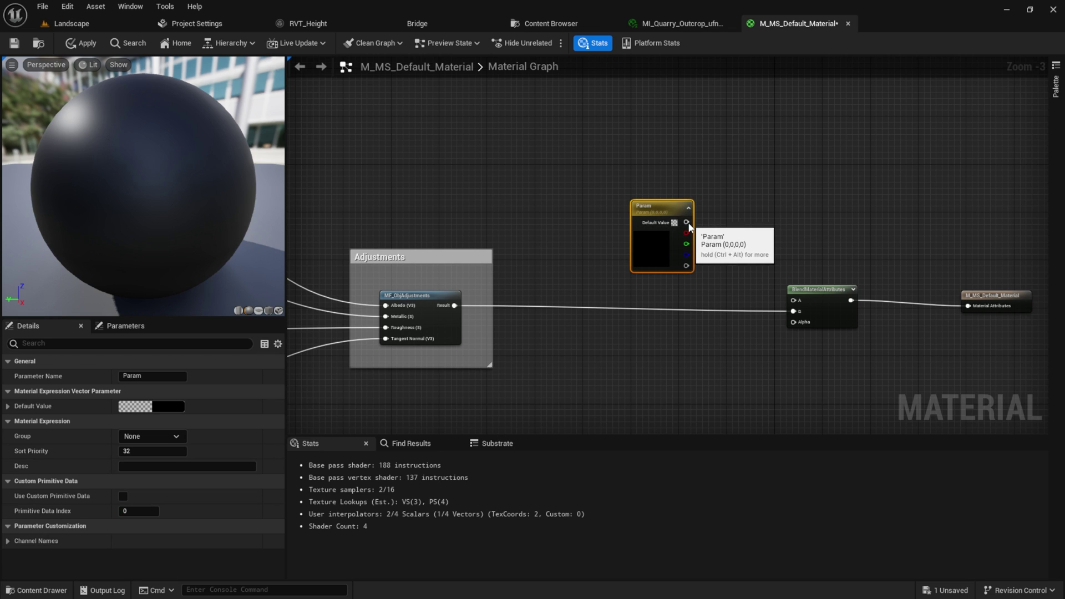
{"action": "left_click_drag", "start_coordinate": [684, 222], "coordinate": [794, 312]}
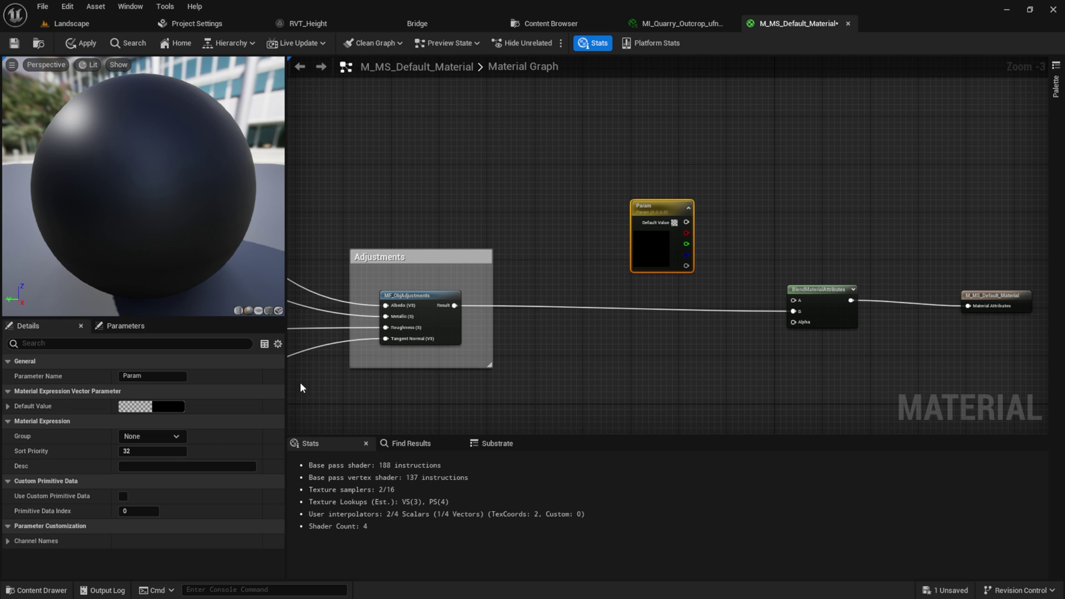
{"action": "left_click", "coordinate": [163, 407]}
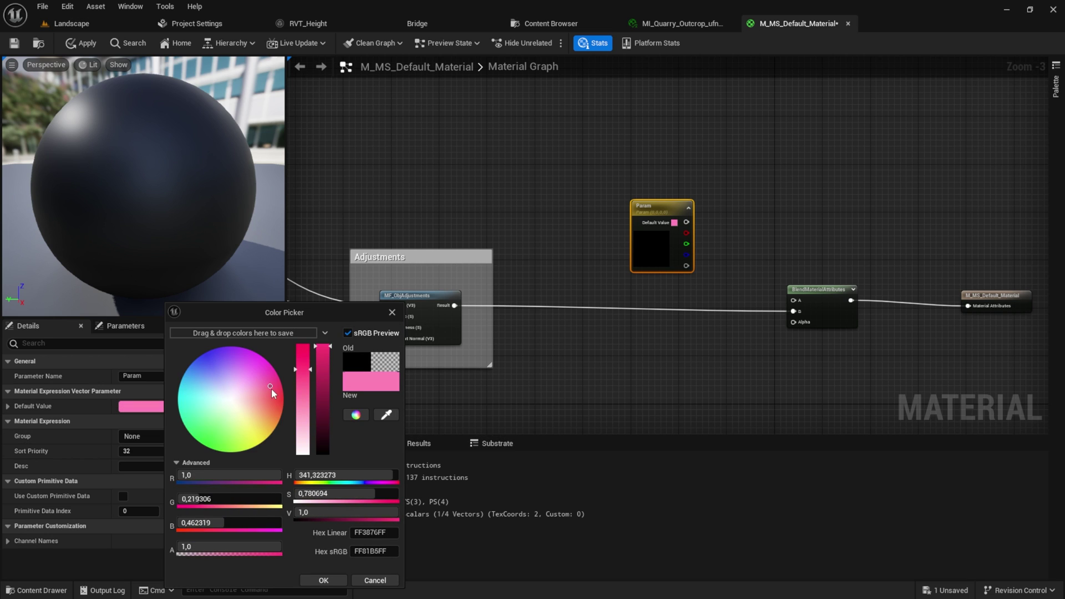
{"action": "mouse_move", "coordinate": [272, 388]}
{"action": "left_mouse_down"}
{"action": "mouse_move", "coordinate": [235, 404]}
{"action": "mouse_move", "coordinate": [228, 434]}
{"action": "mouse_move", "coordinate": [255, 429]}
{"action": "left_mouse_up"}
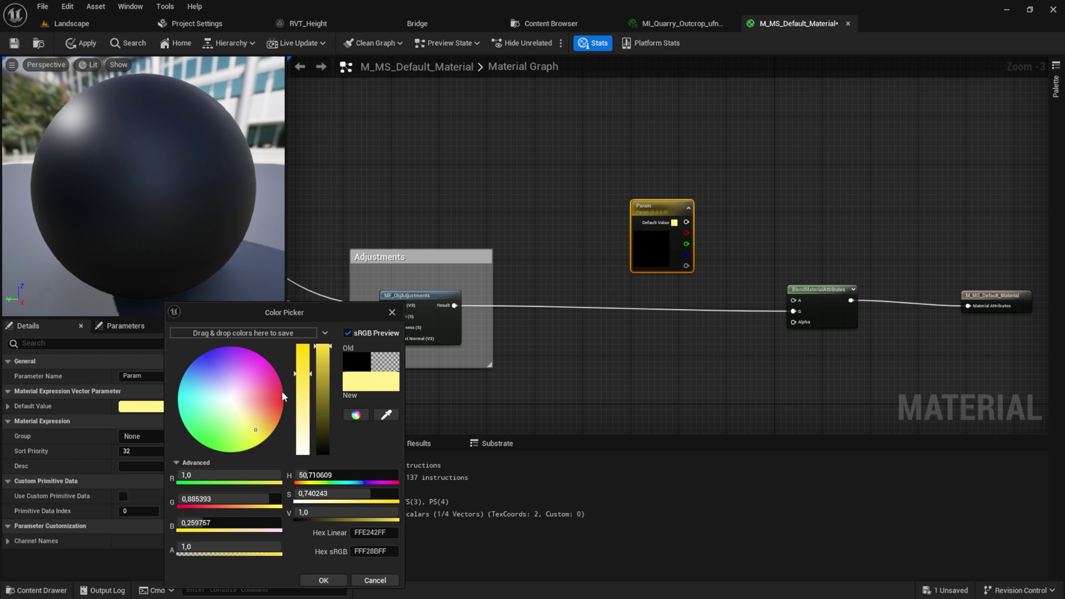
{"action": "left_click", "coordinate": [264, 440]}
{"action": "left_click", "coordinate": [323, 579]}
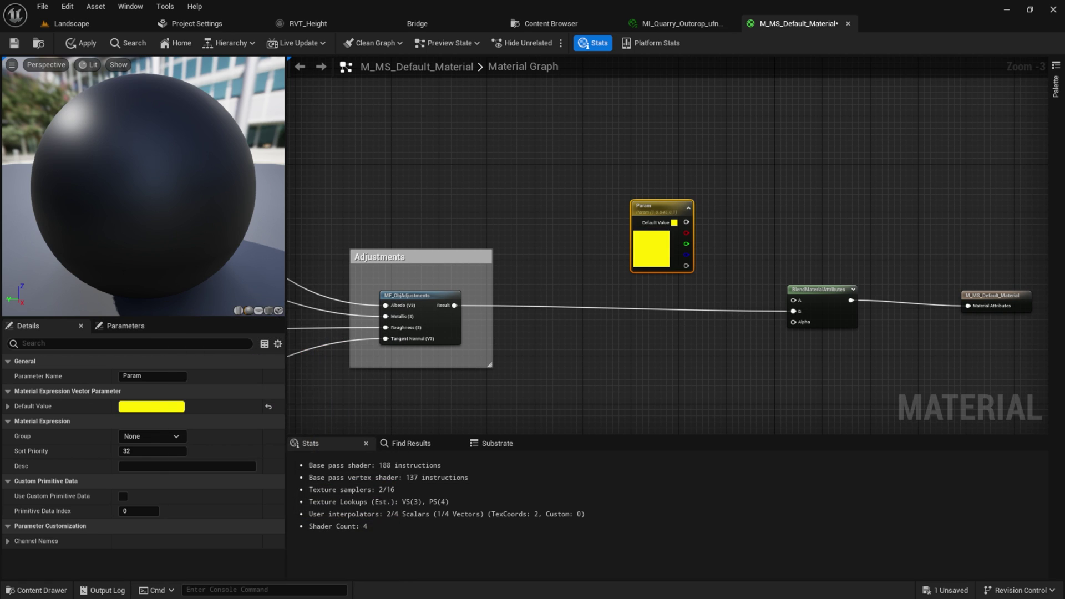
- Add a MakeMaterialAttributes node, feed the yellow parameter into its BaseColor, and connect its output to input A of BlendMaterialAttributes
{"action": "right_click_drag", "start_coordinate": [736, 308], "coordinate": [726, 196]}
{"action": "left_click_drag", "start_coordinate": [667, 145], "coordinate": [604, 133]}
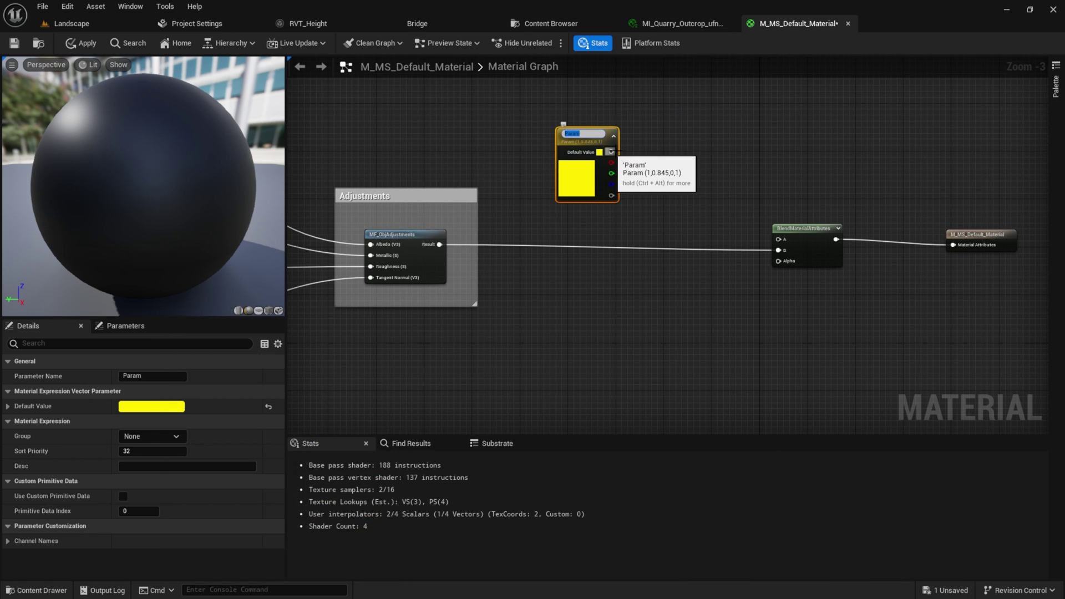
{"action": "left_click", "coordinate": [663, 152]}
{"action": "right_click", "coordinate": [665, 152]}
{"action": "type", "text": "se"}
{"action": "key", "text": "BackSpace"}
{"action": "key", "text": "BackSpace"}
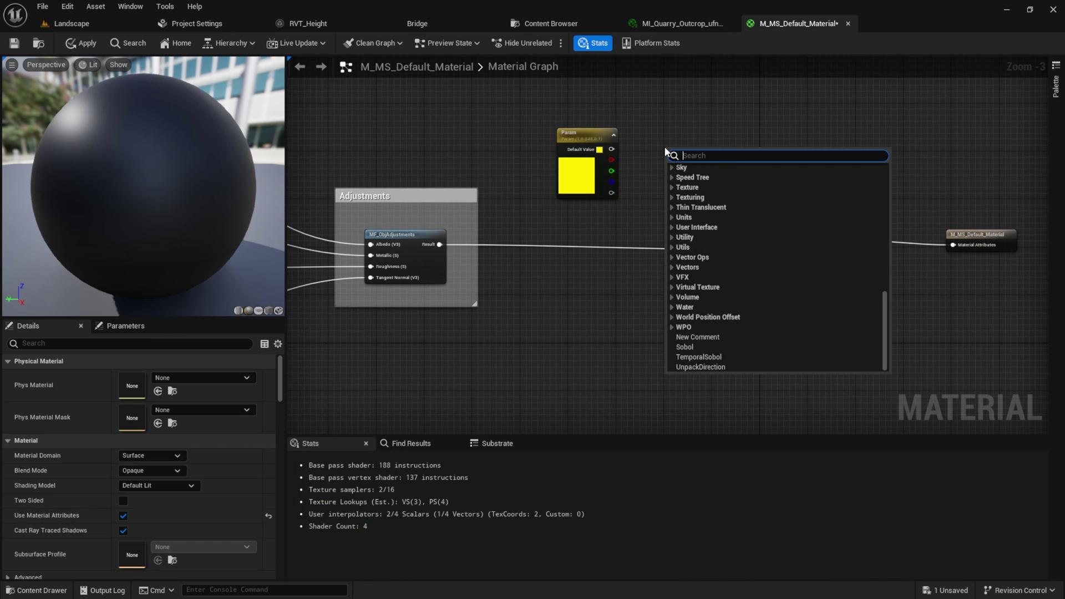
{"action": "type", "text": "make mat"}
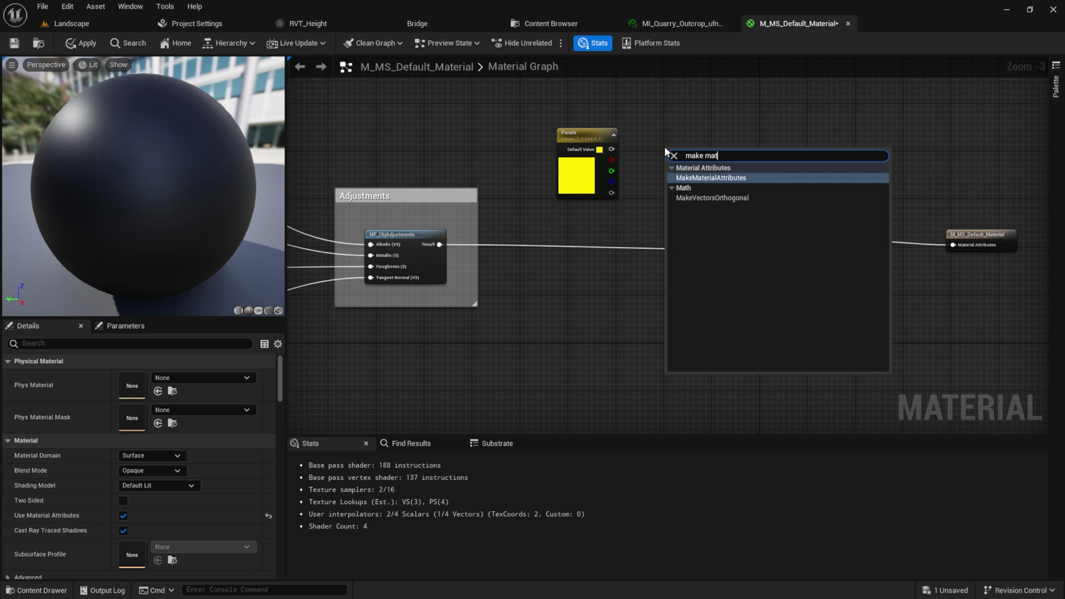
{"action": "key", "text": "Return"}
{"action": "left_click_drag", "start_coordinate": [671, 163], "coordinate": [780, 239]}
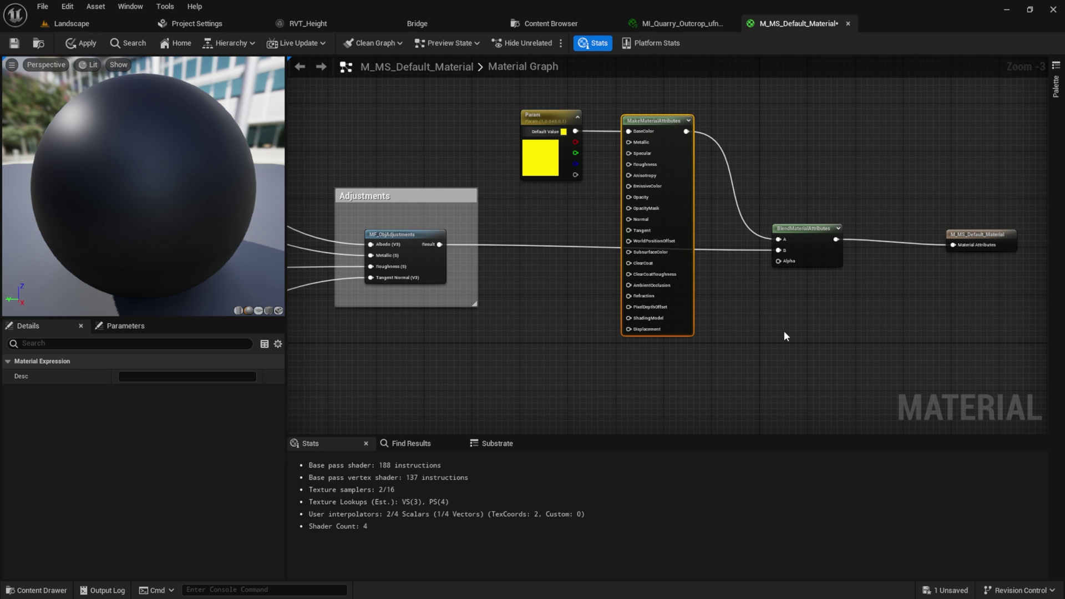
- Add a RuntimeVirtualTextureSample node below the Adjustments group in the material graph
{"action": "left_click", "coordinate": [767, 339]}
{"action": "right_click_drag", "start_coordinate": [751, 352], "coordinate": [943, 33]}
{"action": "right_click", "coordinate": [571, 335]}
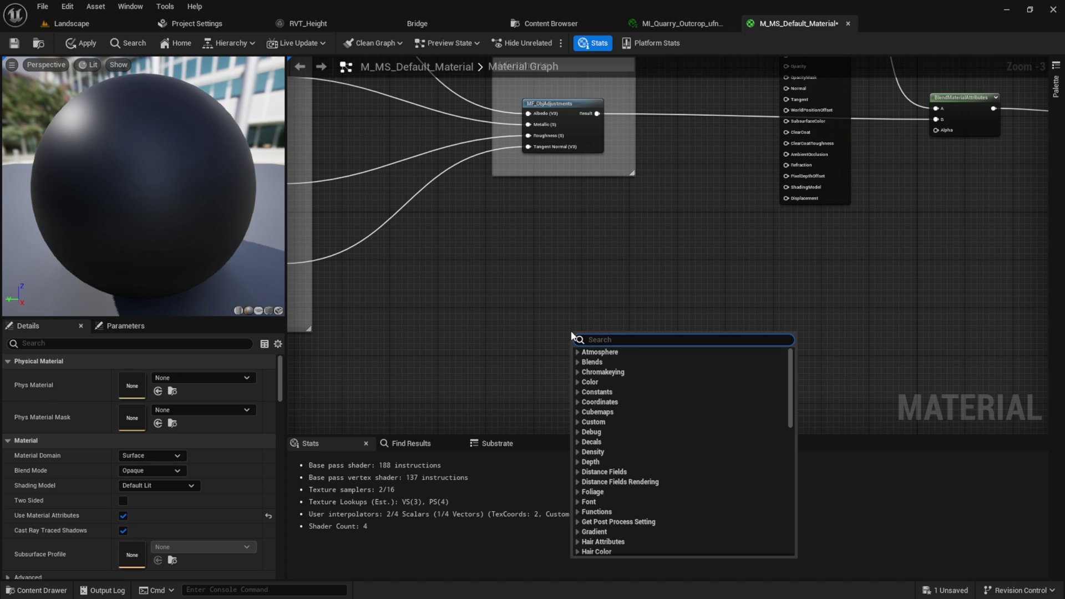
{"action": "type", "text": "runtime"}
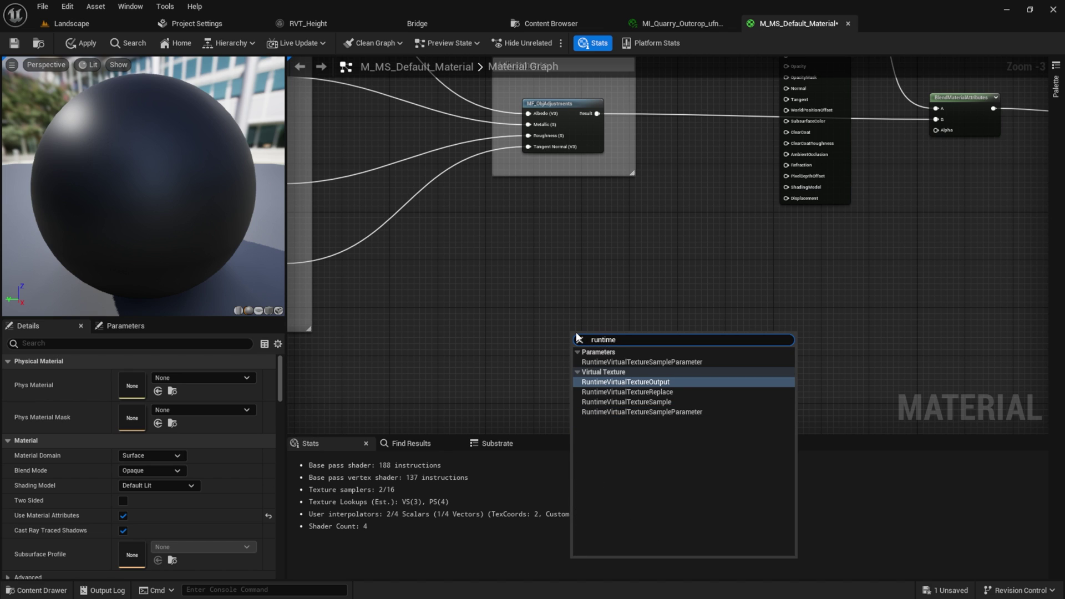
{"action": "key", "text": "Down"}
{"action": "key", "text": "Down"}
{"action": "key", "text": "Return"}
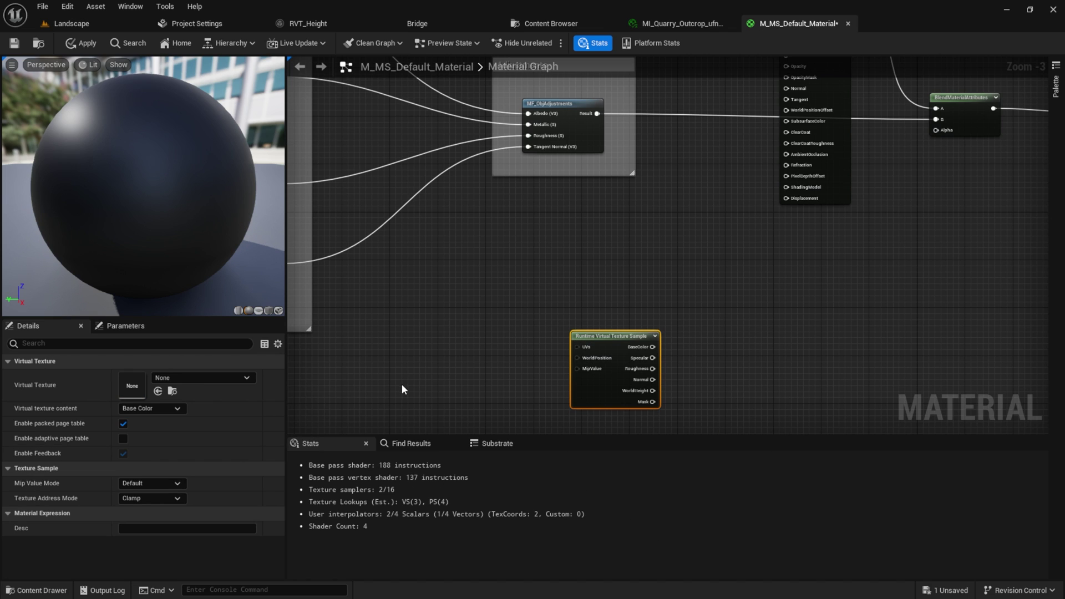
{"action": "left_click_drag", "start_coordinate": [612, 337], "coordinate": [593, 278]}
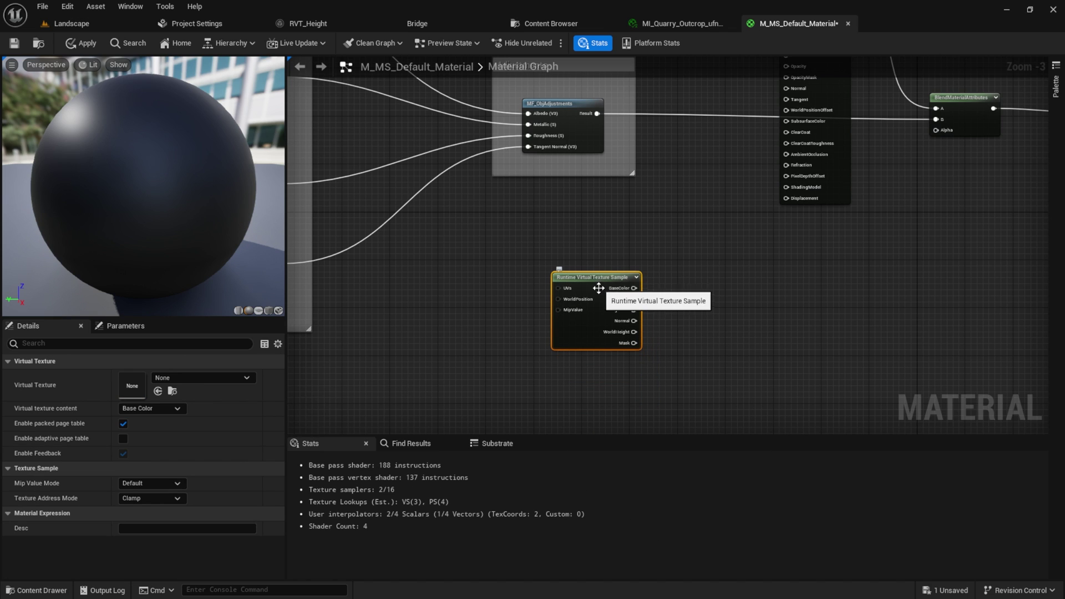
- Assign RVT_Height as the sample node's virtual texture and apply the material changes
{"action": "left_click", "coordinate": [188, 377]}
{"action": "left_click", "coordinate": [196, 243]}
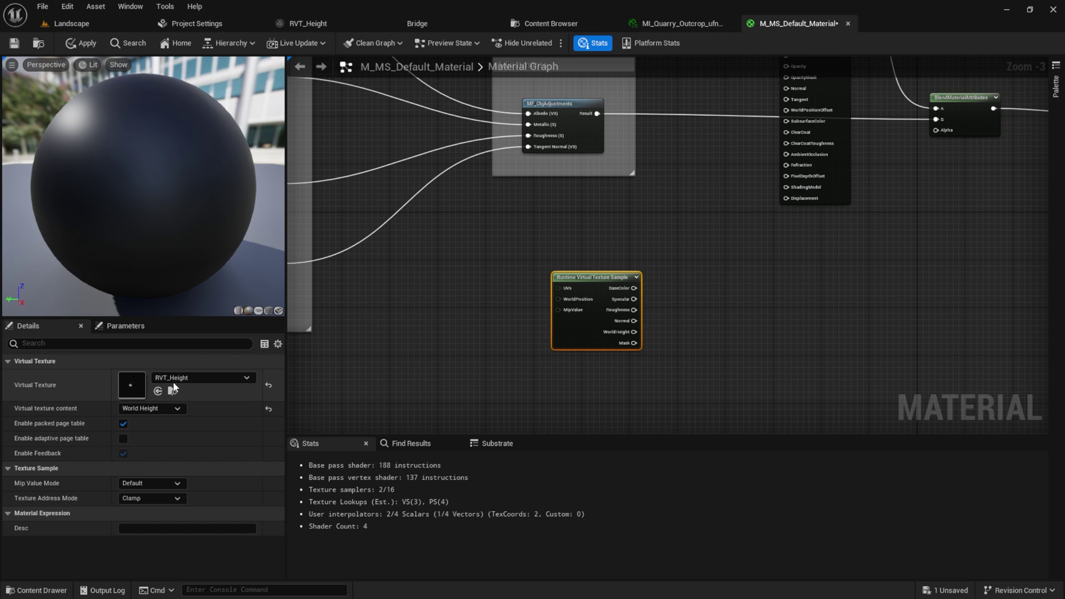
{"action": "left_click", "coordinate": [83, 42]}
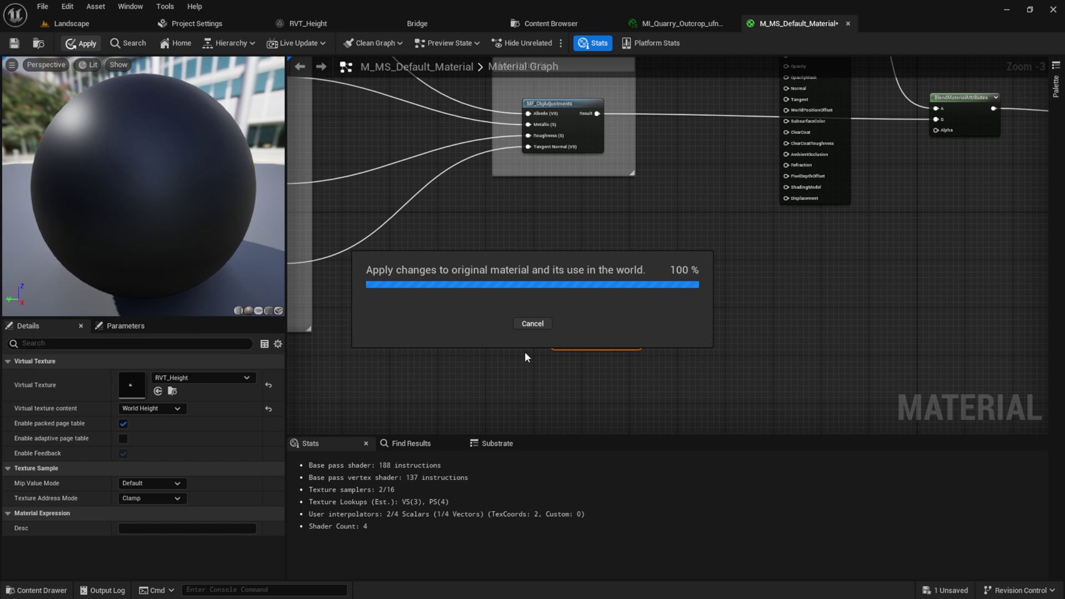
- Add an Absolute World Position node and place it just above the Runtime Virtual Texture Sample node
{"action": "right_click_drag", "start_coordinate": [587, 244], "coordinate": [561, 242]}
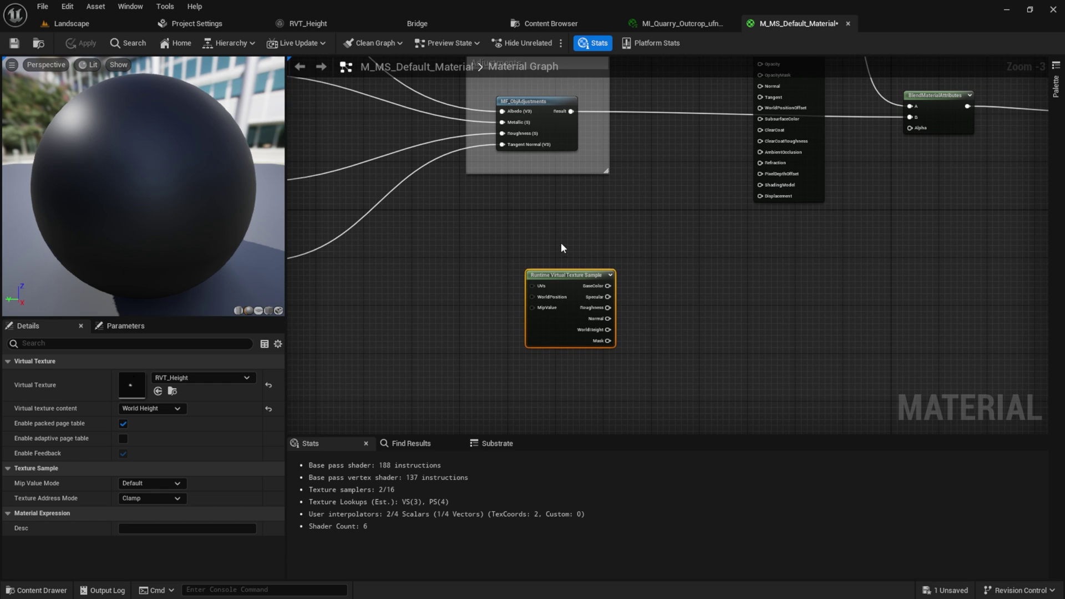
{"action": "right_click", "coordinate": [562, 246]}
{"action": "type", "text": "abso"}
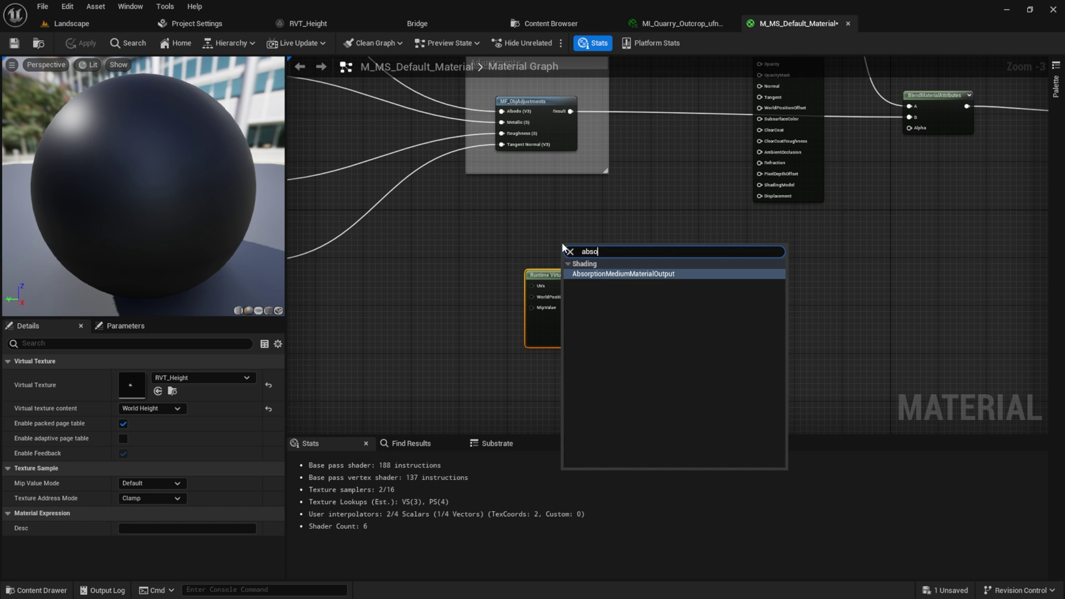
{"action": "key", "text": "BackSpace"}
{"action": "key", "text": "BackSpace"}
{"action": "key", "text": "BackSpace"}
{"action": "key", "text": "BackSpace"}
{"action": "type", "text": "world p"}
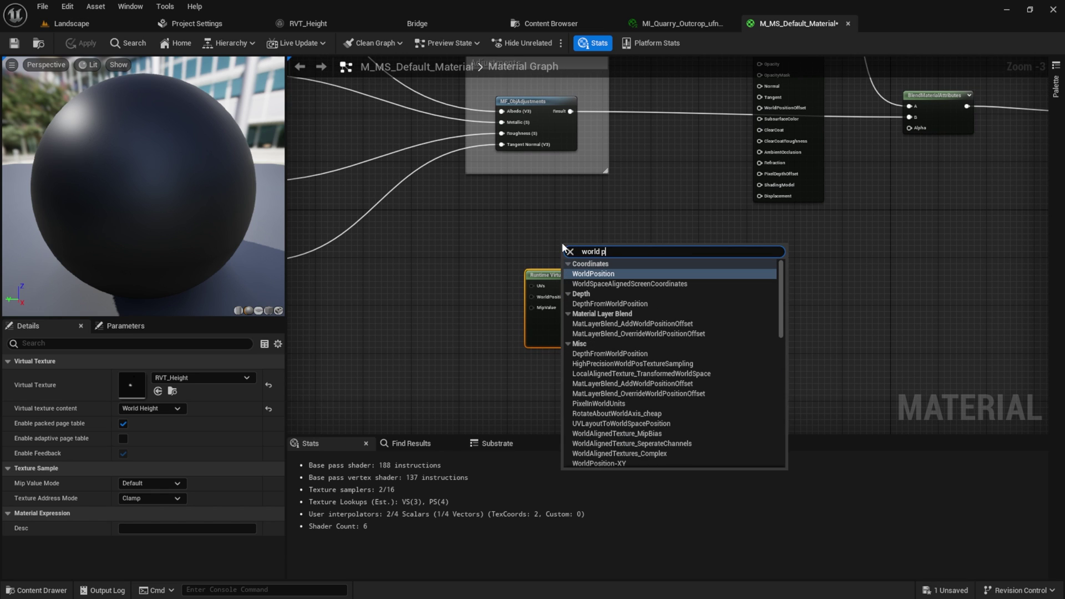
{"action": "key", "text": "Return"}
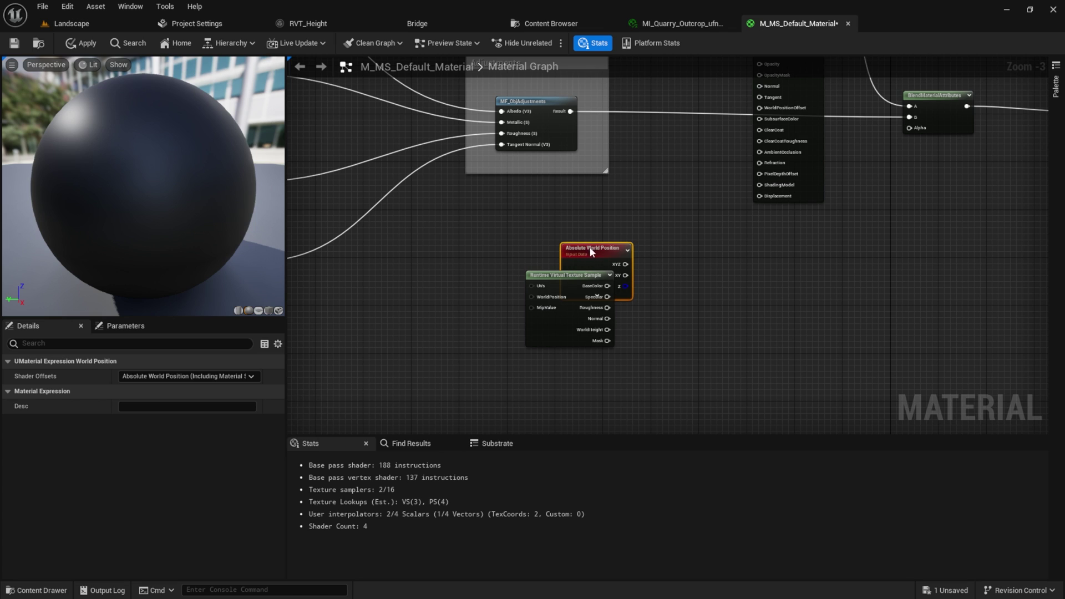
{"action": "left_click_drag", "start_coordinate": [562, 243], "coordinate": [527, 206]}
- Add a Subtract node with the world position's Z in input A and the texture sample's WorldHeight in input B
{"action": "left_click_drag", "start_coordinate": [593, 271], "coordinate": [664, 257]}
{"action": "type", "text": "subtr"}
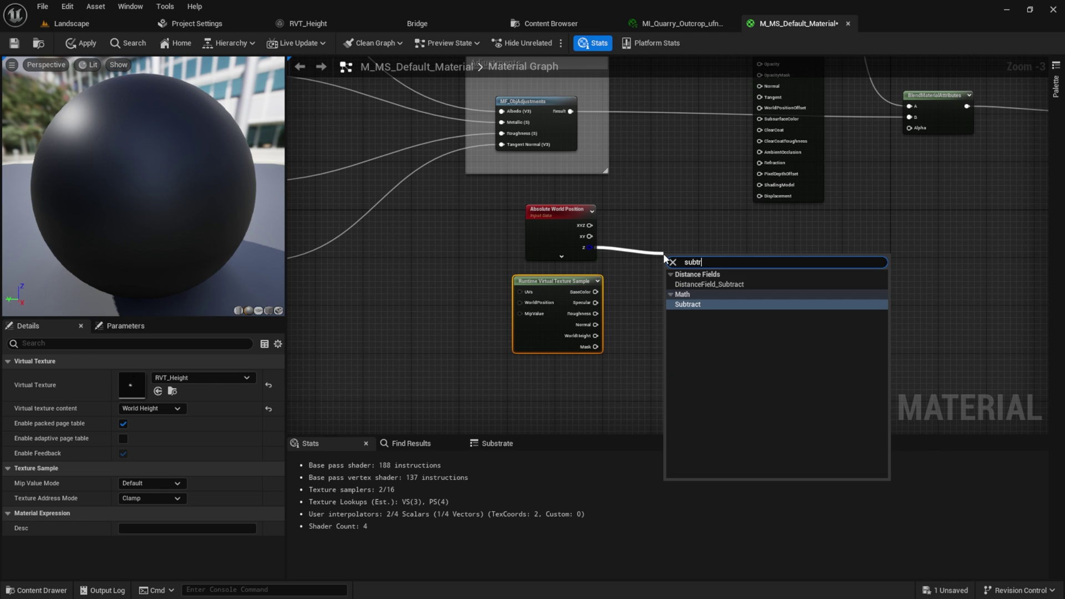
{"action": "key", "text": "Return"}
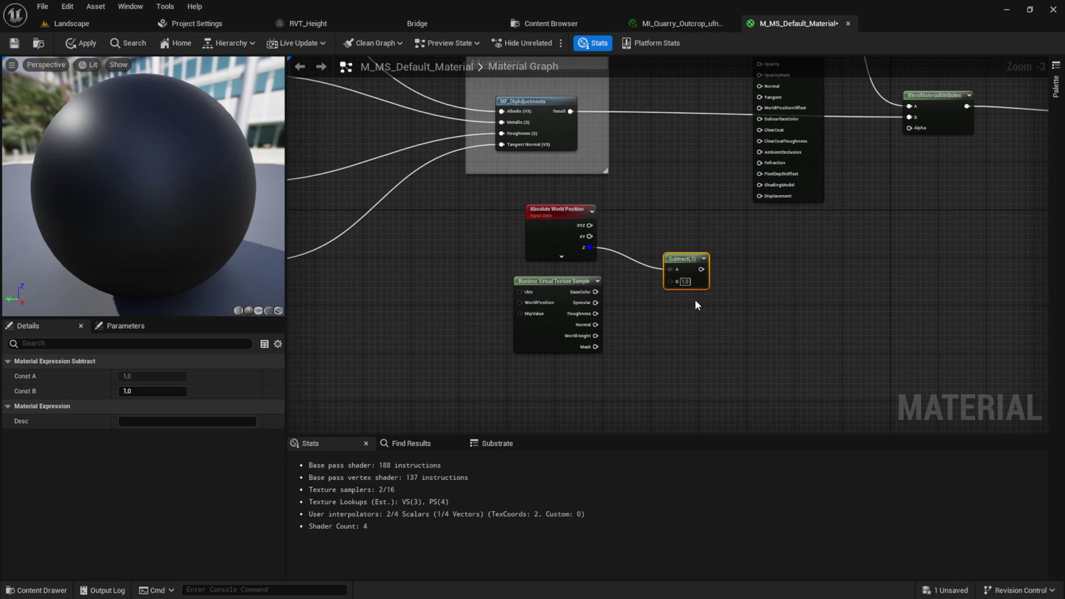
{"action": "left_click_drag", "start_coordinate": [595, 335], "coordinate": [670, 280]}
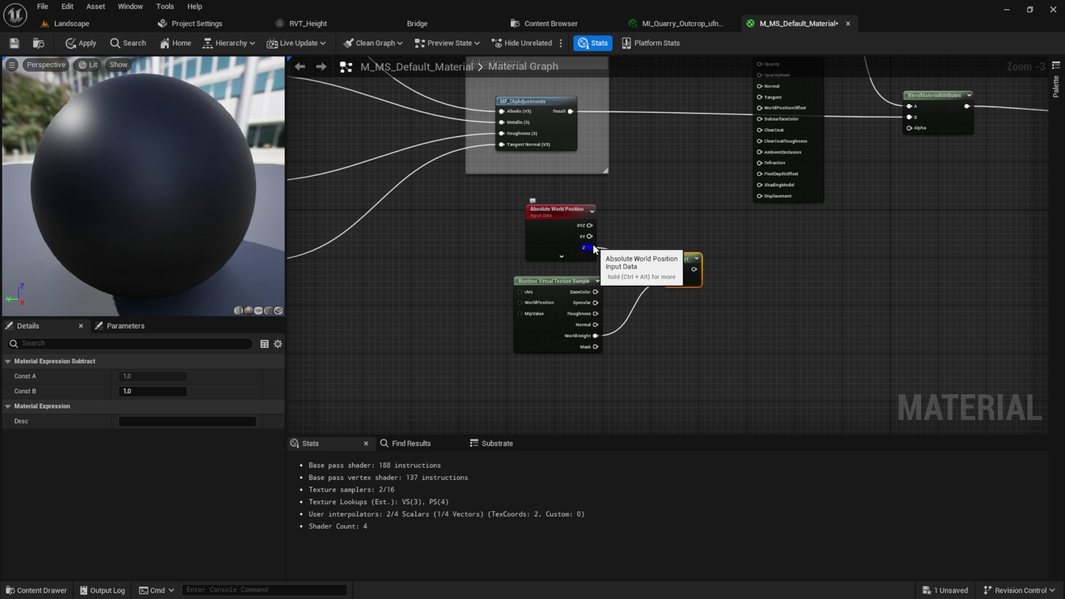
- Try a ComponentMask limited to channel B on the Absolute World Position's XYZ output, and delete it
{"action": "left_click_drag", "start_coordinate": [589, 225], "coordinate": [636, 226]}
{"action": "type", "text": "mask"}
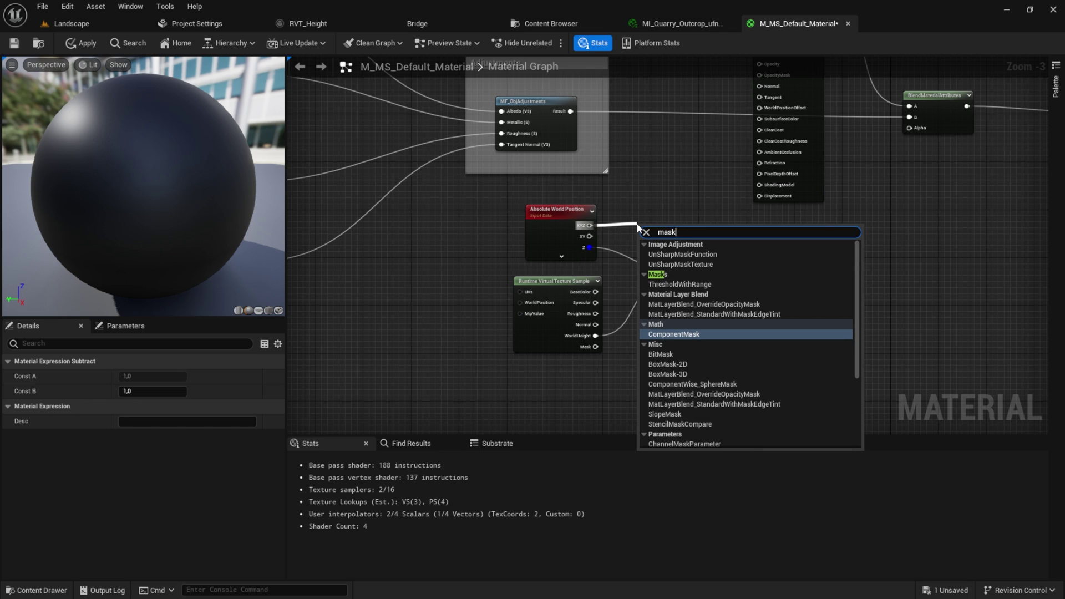
{"action": "key", "text": "Return"}
{"action": "left_click_drag", "start_coordinate": [664, 227], "coordinate": [660, 207]}
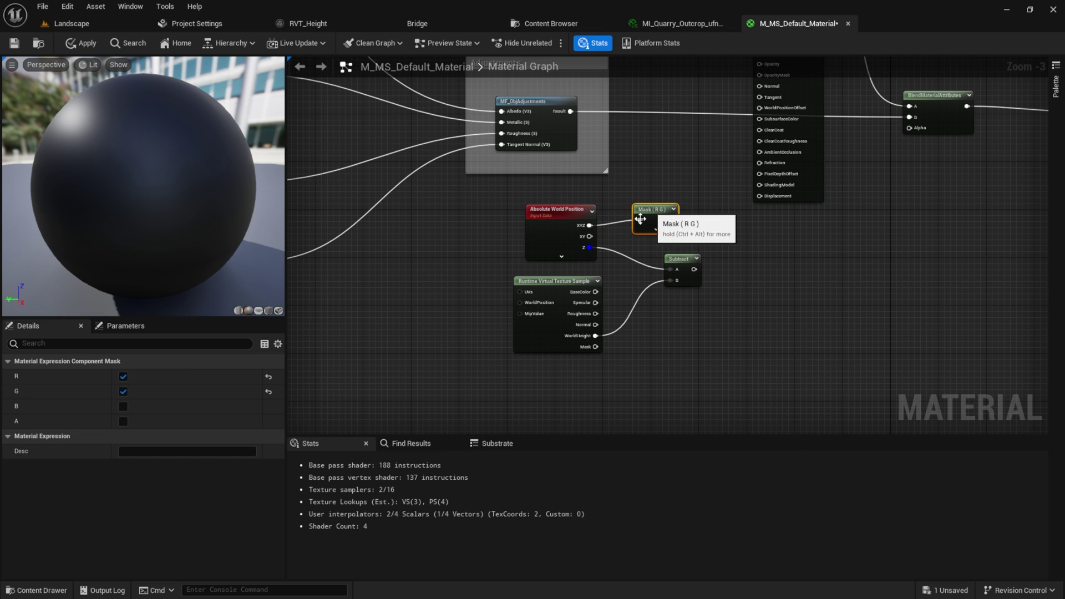
{"action": "left_click", "coordinate": [123, 406]}
{"action": "left_click", "coordinate": [123, 392]}
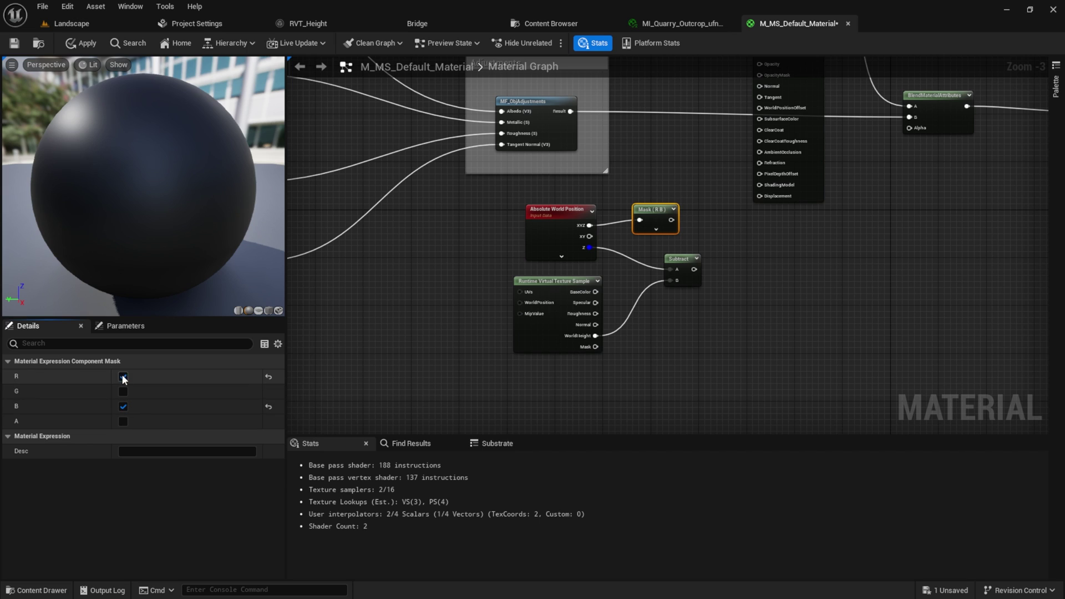
{"action": "left_click", "coordinate": [123, 377]}
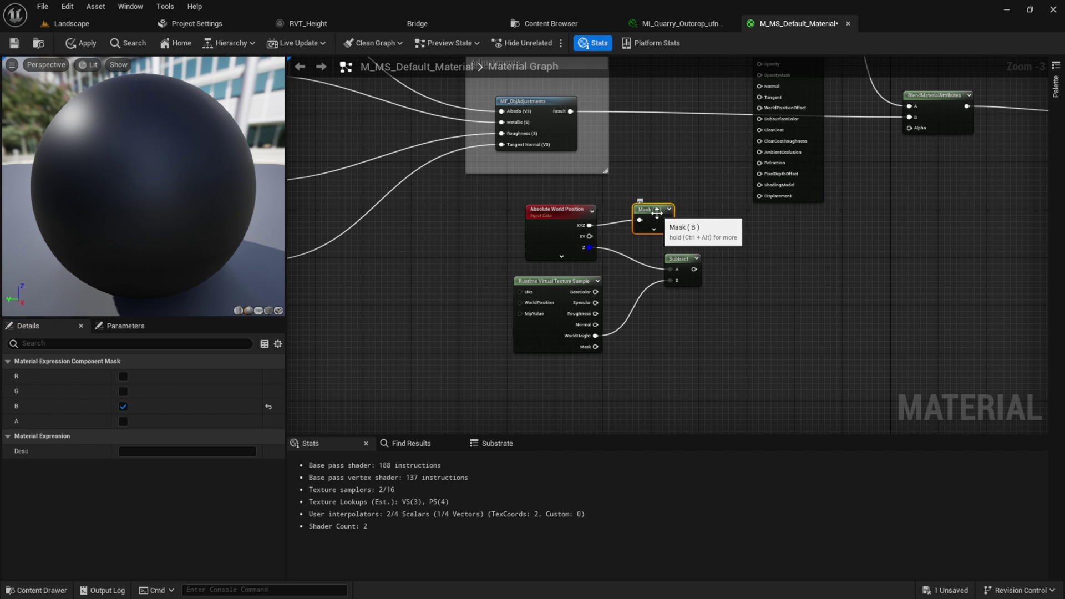
{"action": "key", "text": "Delete"}
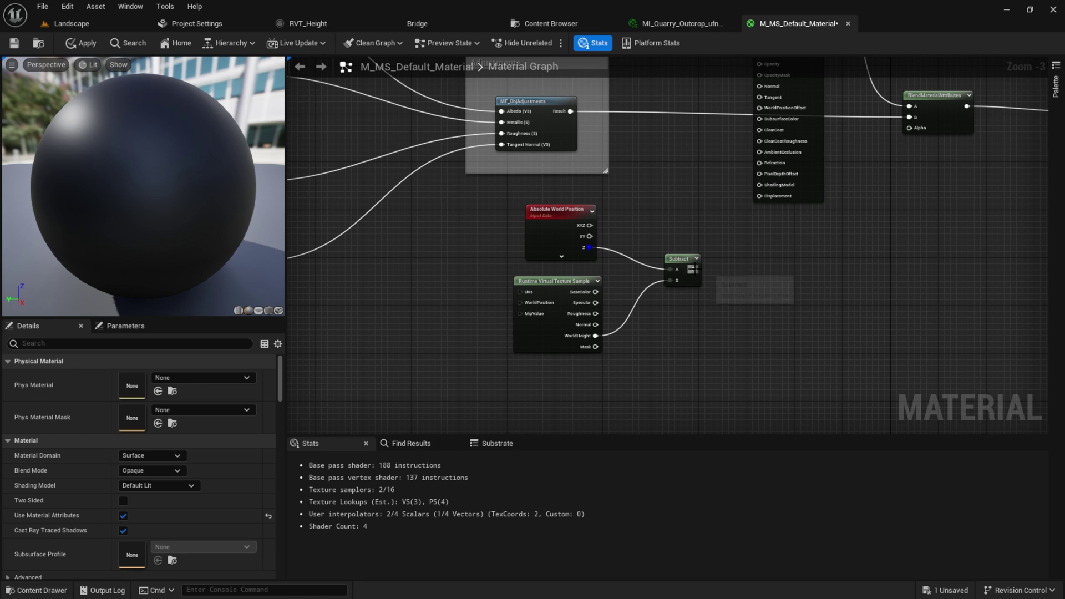
- Feed the Subtract result into input A of a new Divide node
{"action": "left_click_drag", "start_coordinate": [693, 269], "coordinate": [738, 293]}
{"action": "type", "text": "divid"}
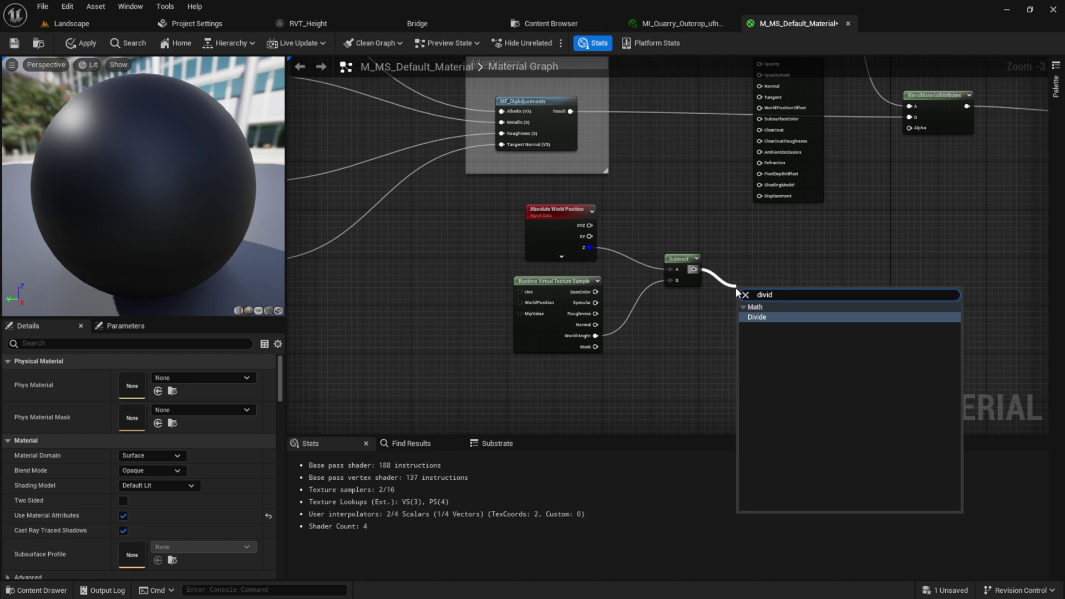
{"action": "key", "text": "Return"}
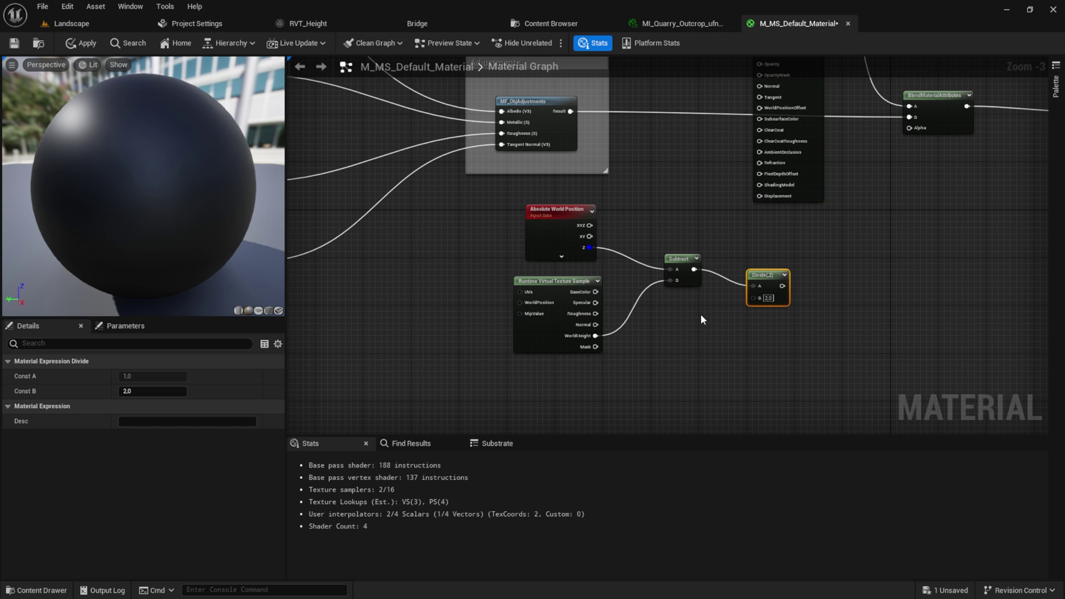
- Add a scalar parameter named Sharpness with default value 50 and wire it into the Divide node's input B
{"action": "left_click_drag", "start_coordinate": [749, 302], "coordinate": [714, 355]}
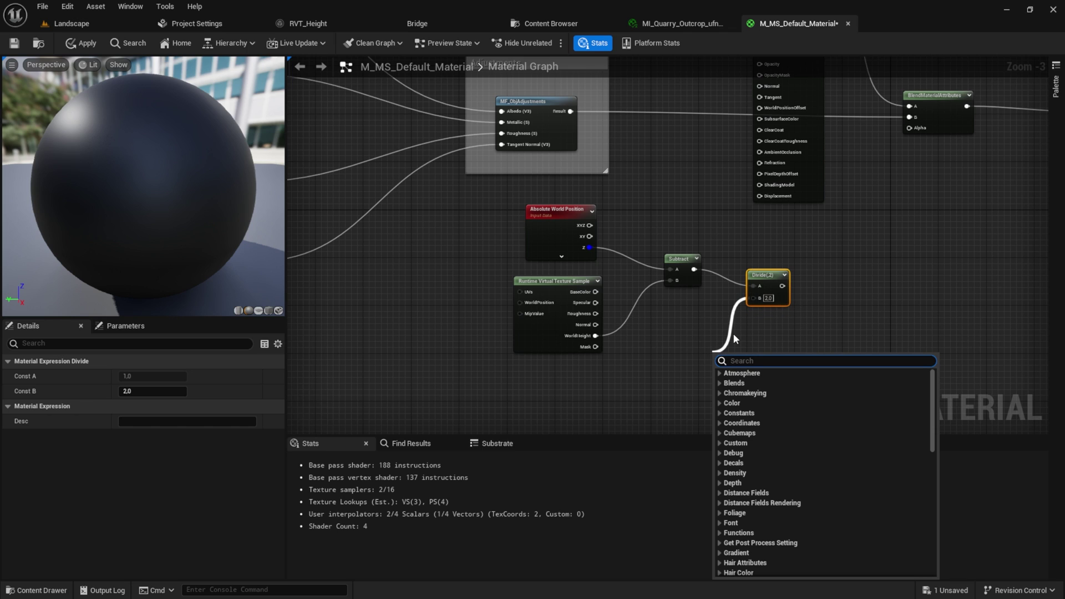
{"action": "type", "text": "Scval"}
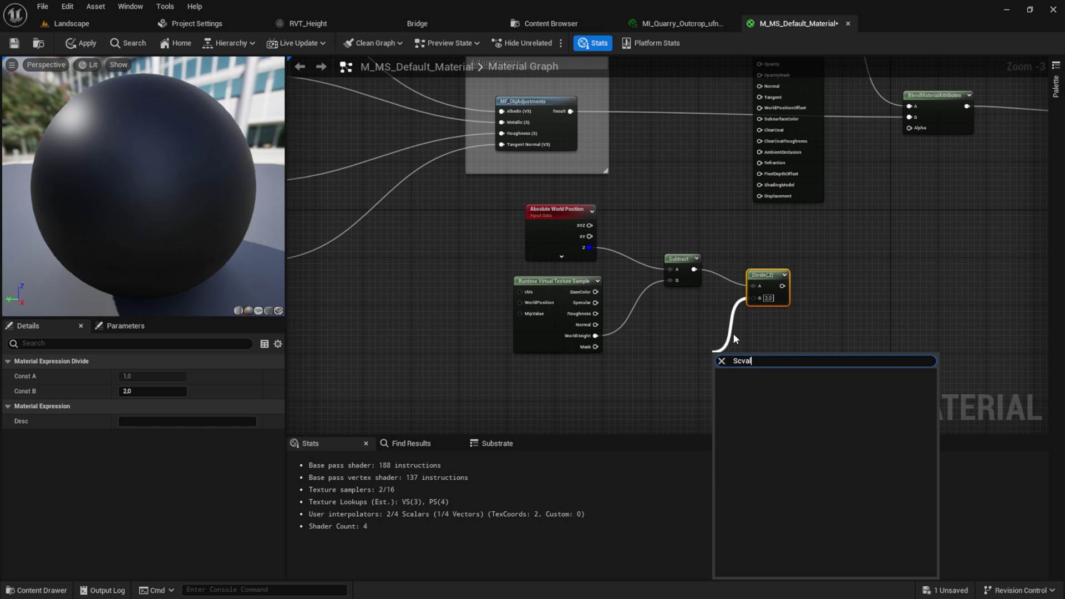
{"action": "key", "text": "BackSpace"}
{"action": "key", "text": "BackSpace"}
{"action": "key", "text": "BackSpace"}
{"action": "type", "text": "alr"}
{"action": "key", "text": "BackSpace"}
{"action": "key", "text": "Return"}
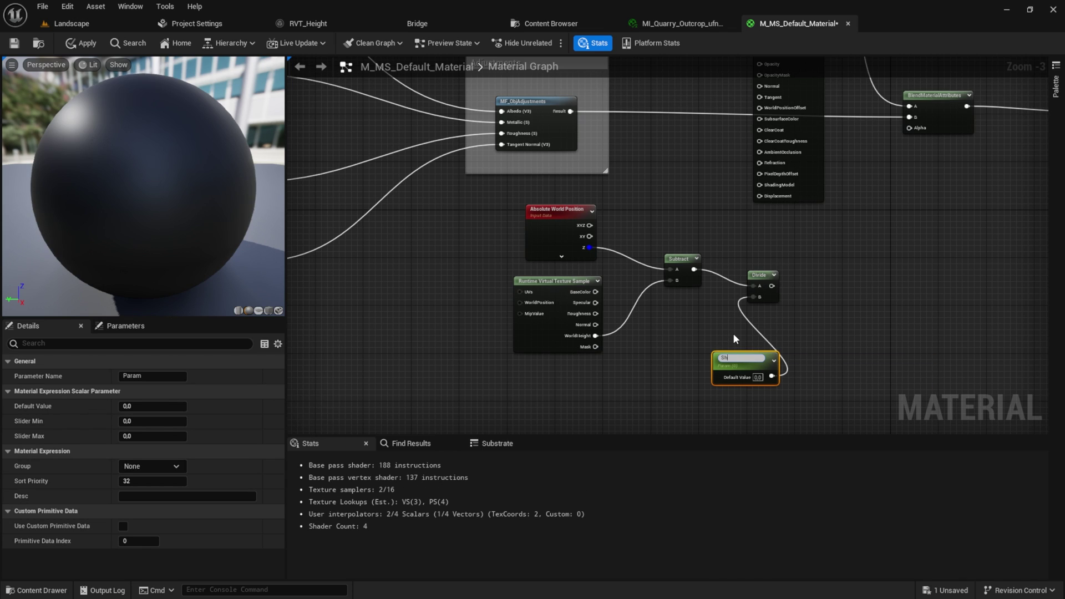
{"action": "type", "text": "Sharpness"}
{"action": "key", "text": "Return"}
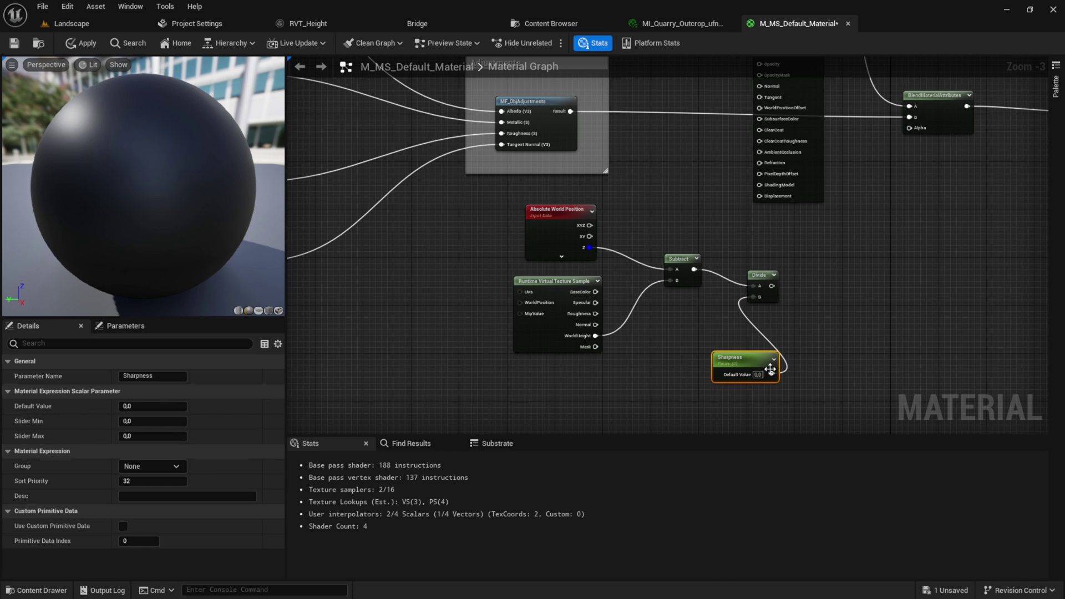
{"action": "left_click_drag", "start_coordinate": [752, 361], "coordinate": [702, 358]}
{"action": "left_click", "coordinate": [708, 371]}
{"action": "type", "text": "50"}
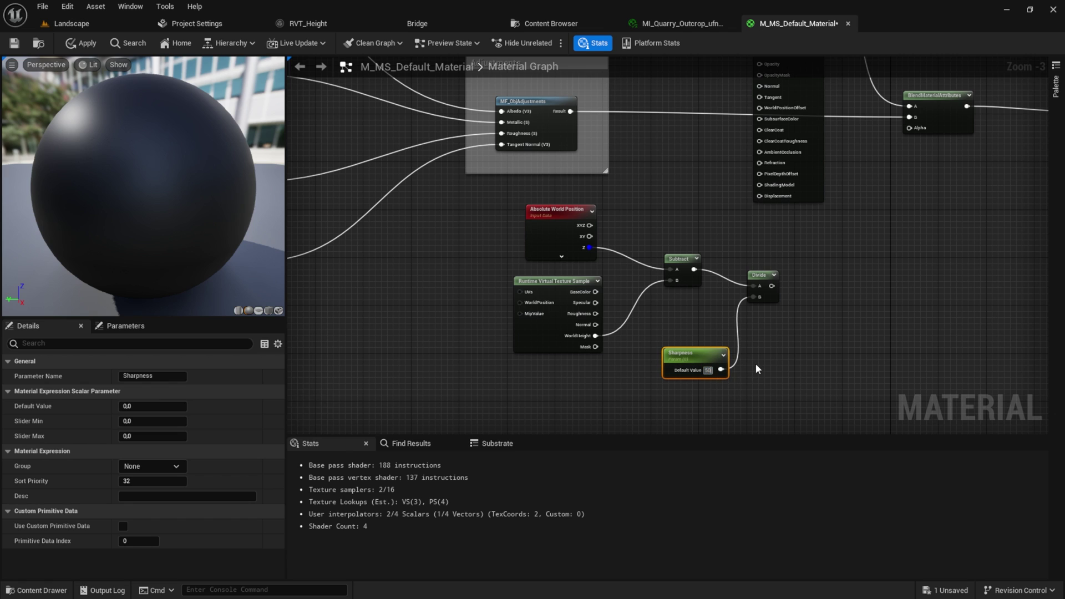
- Pass the Divide result through a new Saturate node and connect it to the Alpha input of BlendMaterialAttributes
{"action": "right_click_drag", "start_coordinate": [748, 353], "coordinate": [668, 347]}
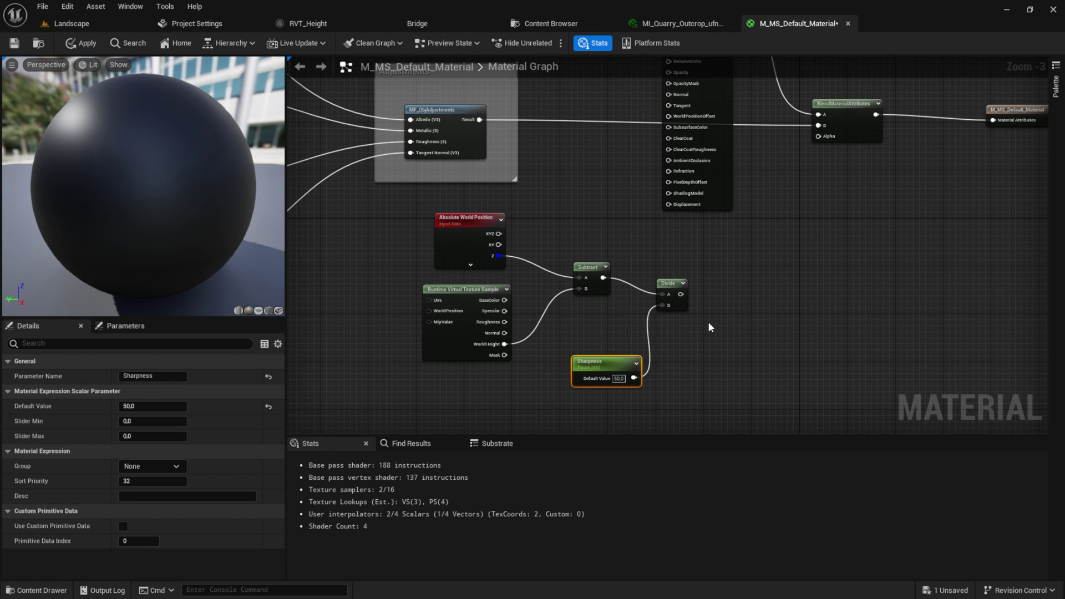
{"action": "left_click", "coordinate": [672, 288]}
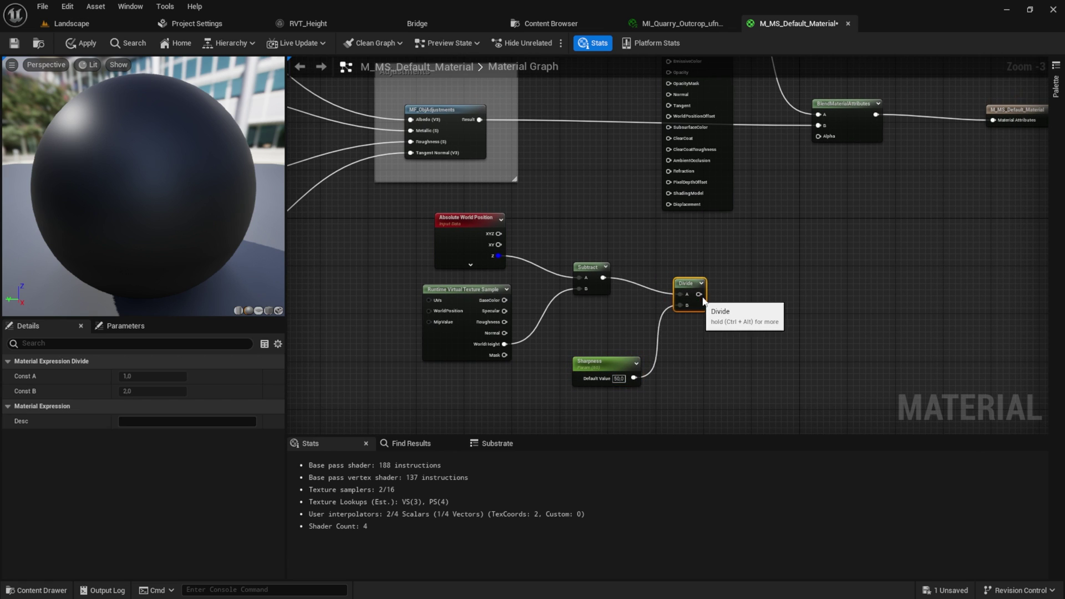
{"action": "left_click_drag", "start_coordinate": [694, 296], "coordinate": [713, 298]}
{"action": "type", "text": "satur"}
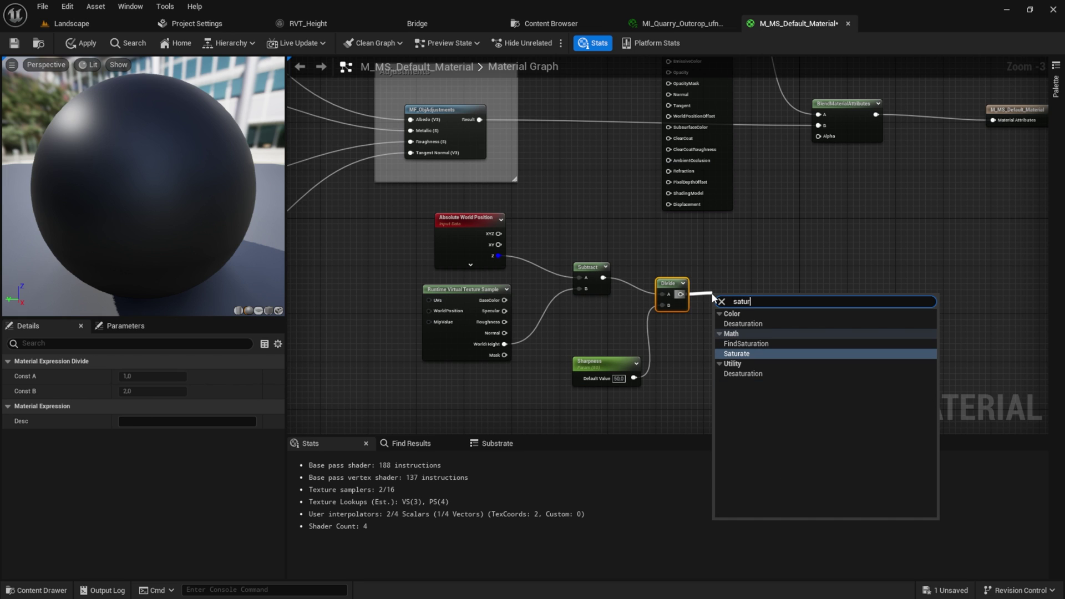
{"action": "key", "text": "Return"}
{"action": "right_click_drag", "start_coordinate": [744, 279], "coordinate": [716, 304]}
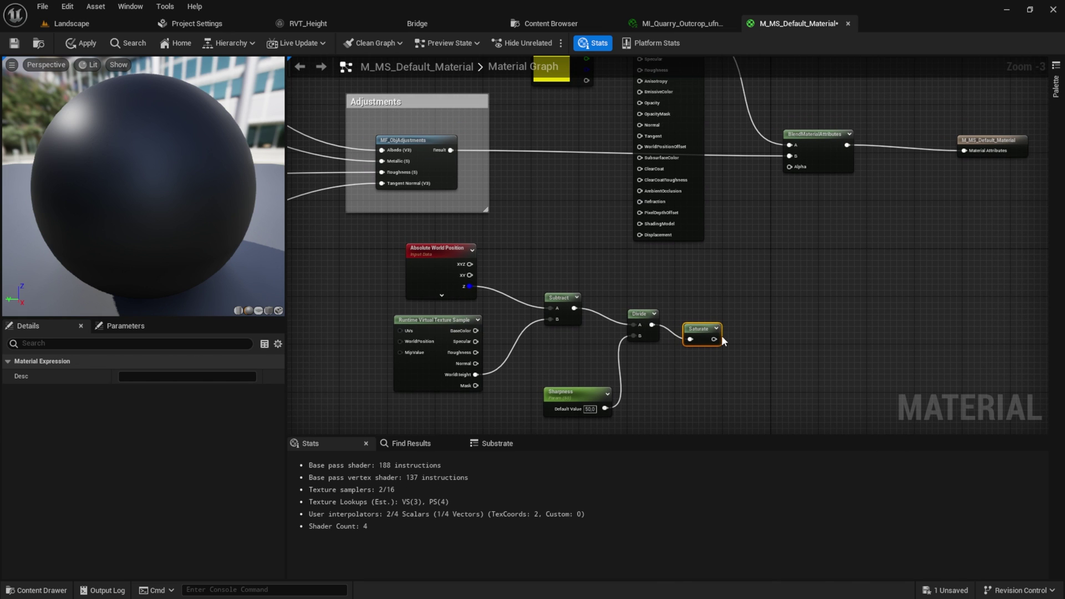
{"action": "left_click_drag", "start_coordinate": [721, 335], "coordinate": [789, 161]}
- Apply the edited material graph to the material and its use in the world
{"action": "right_click_drag", "start_coordinate": [737, 232], "coordinate": [814, 208]}
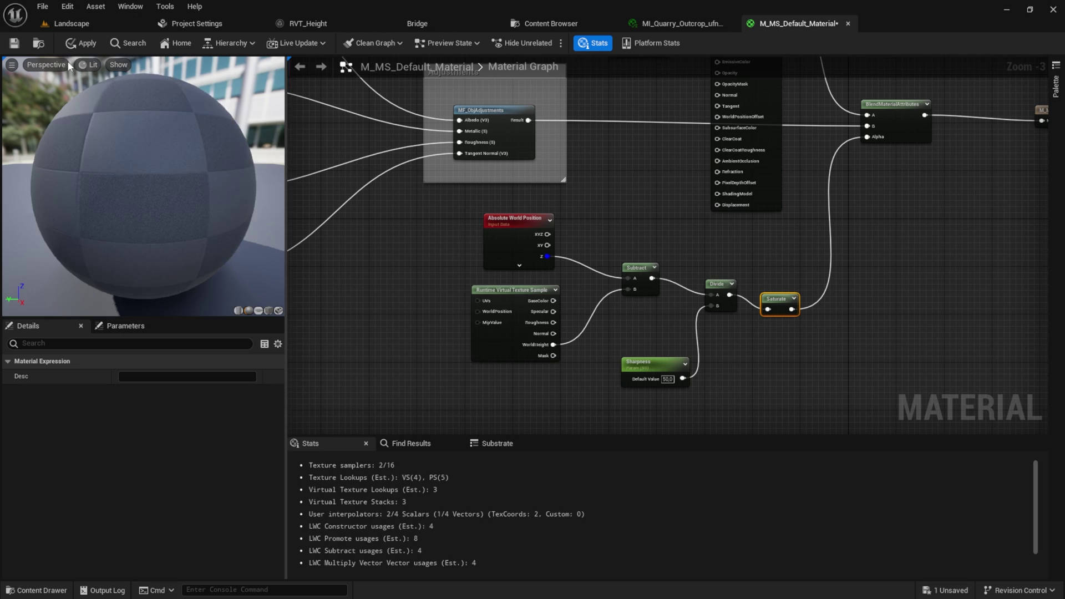
{"action": "left_click", "coordinate": [82, 43]}
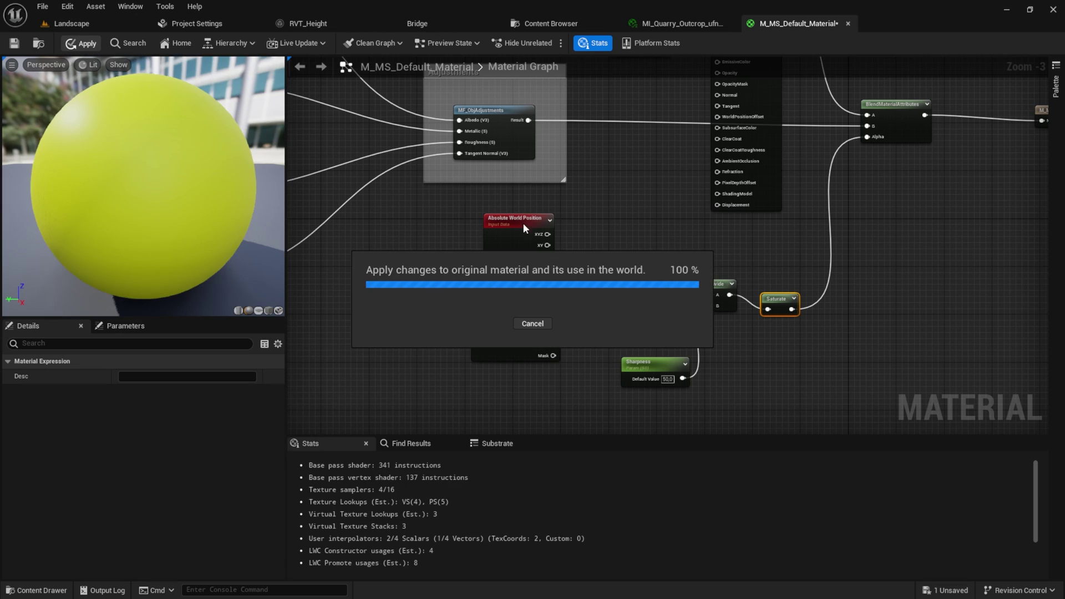
{"action": "left_click", "coordinate": [592, 233]}
- Return to the Landscape level and create a material instance of M_MS_Default_Material in the Landscape folder, accepting the suggested name
{"action": "left_click", "coordinate": [86, 25]}
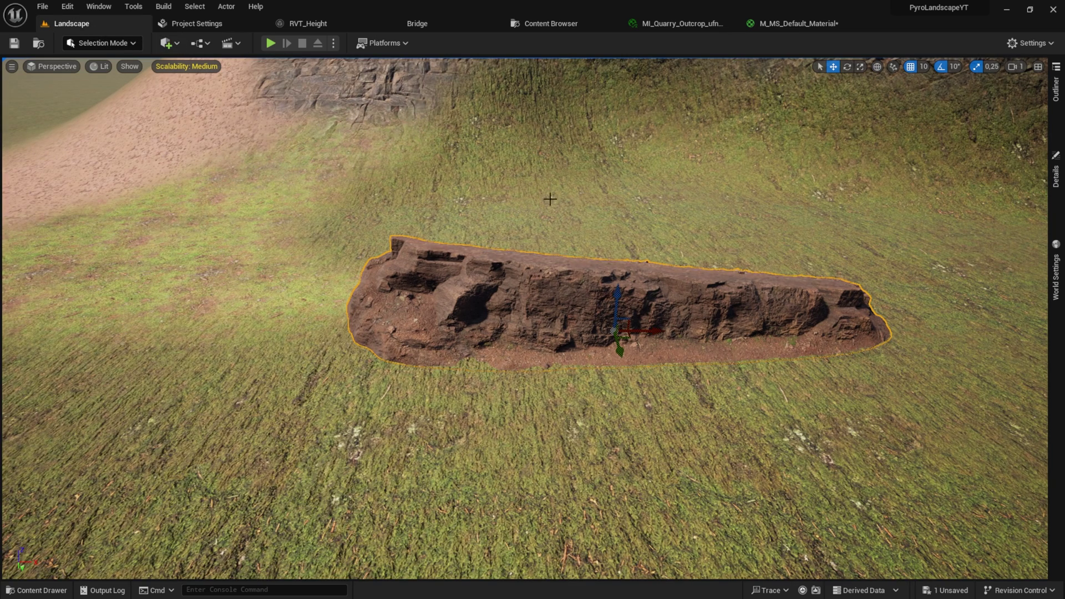
{"action": "key", "text": "ctrl+space"}
{"action": "right_click", "coordinate": [544, 441]}
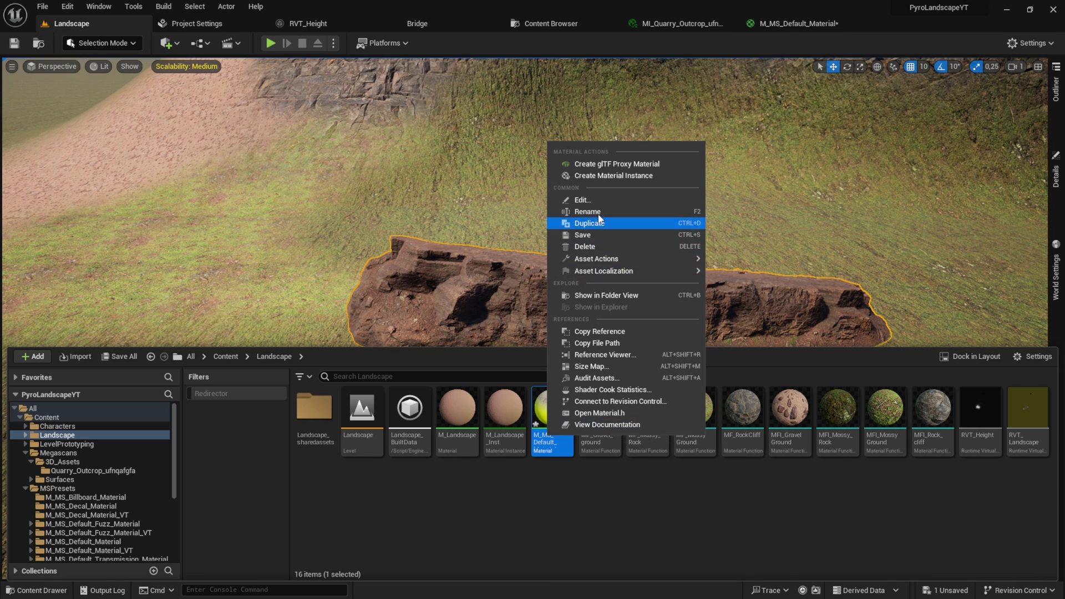
{"action": "left_click", "coordinate": [599, 175]}
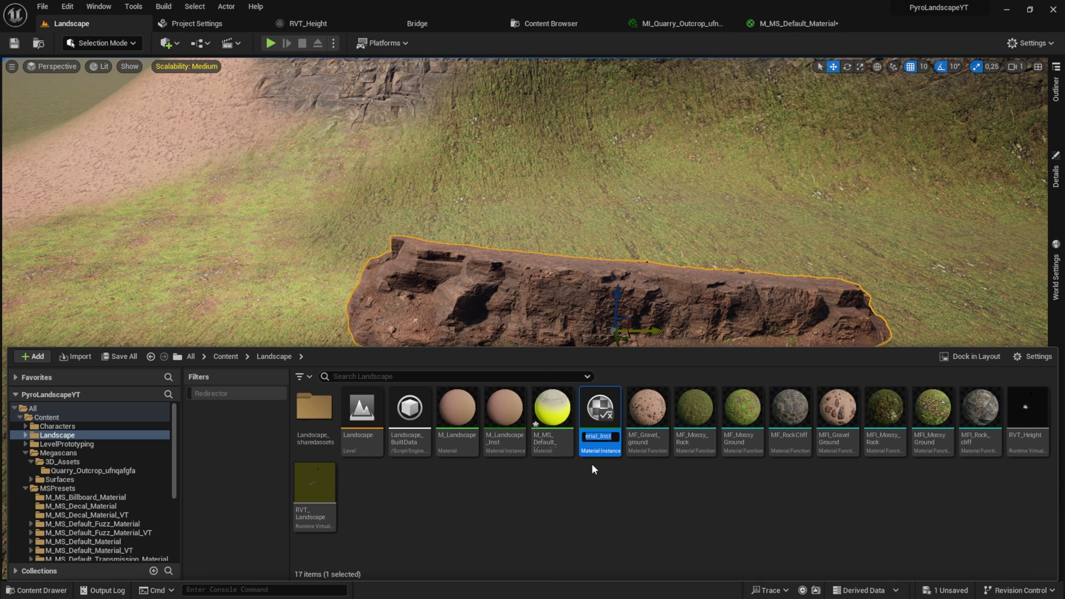
{"action": "key", "text": "Return"}
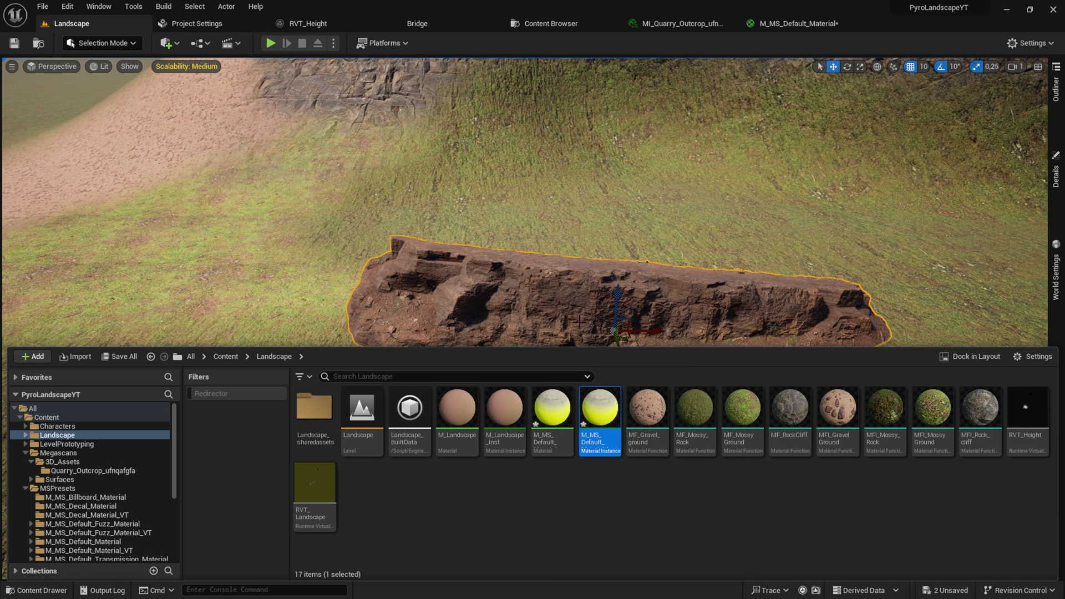
- Locate the material instance assigned to the rock outcrop mesh in the level and open MI_Quarry_Outcrop for editing
{"action": "left_click", "coordinate": [553, 298]}
{"action": "left_click", "coordinate": [1053, 201]}
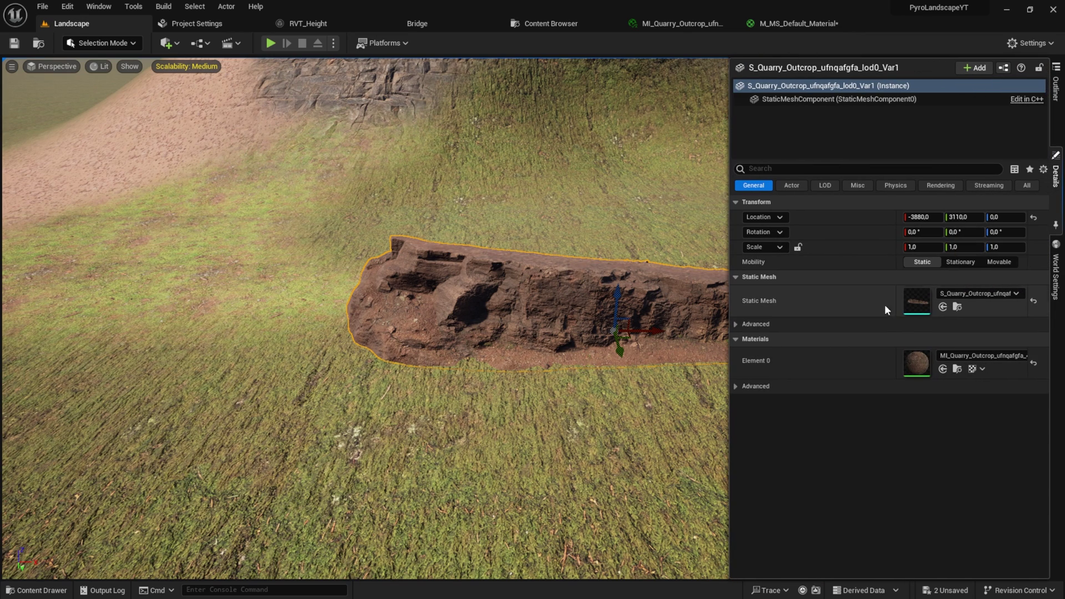
{"action": "left_click", "coordinate": [957, 368]}
{"action": "key", "text": "ctrl+space"}
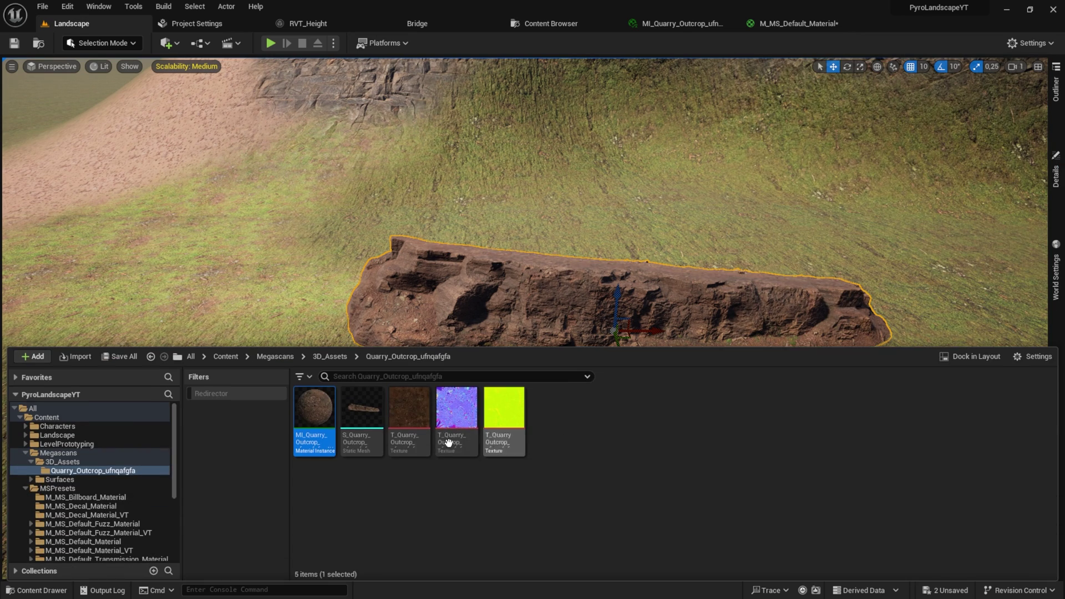
{"action": "double_click", "coordinate": [322, 425]}
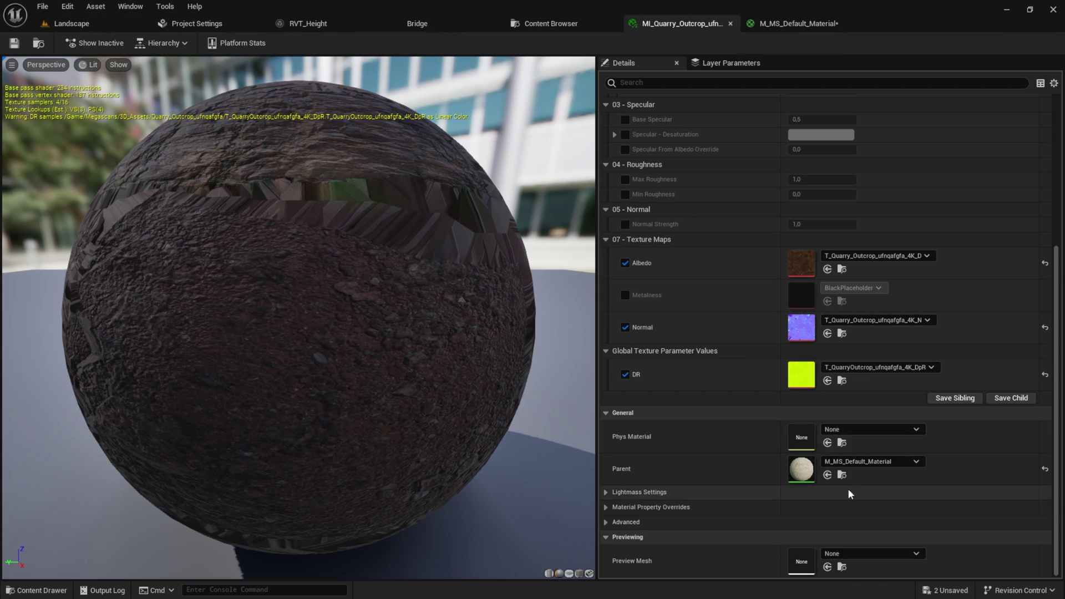
- Set the parent of the quarry outcrop's material instance to M_MS_Default_Material_Inst and save the instance
{"action": "left_click", "coordinate": [869, 462]}
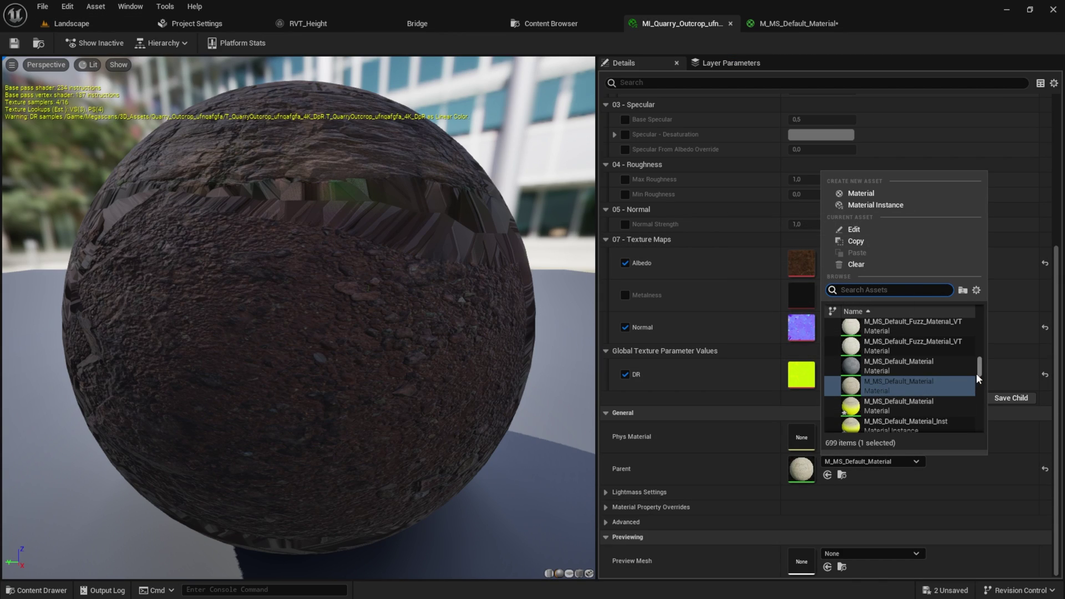
{"action": "mouse_move", "coordinate": [978, 373]}
{"action": "left_mouse_down"}
{"action": "mouse_move", "coordinate": [979, 384]}
{"action": "mouse_move", "coordinate": [979, 374]}
{"action": "left_mouse_up"}
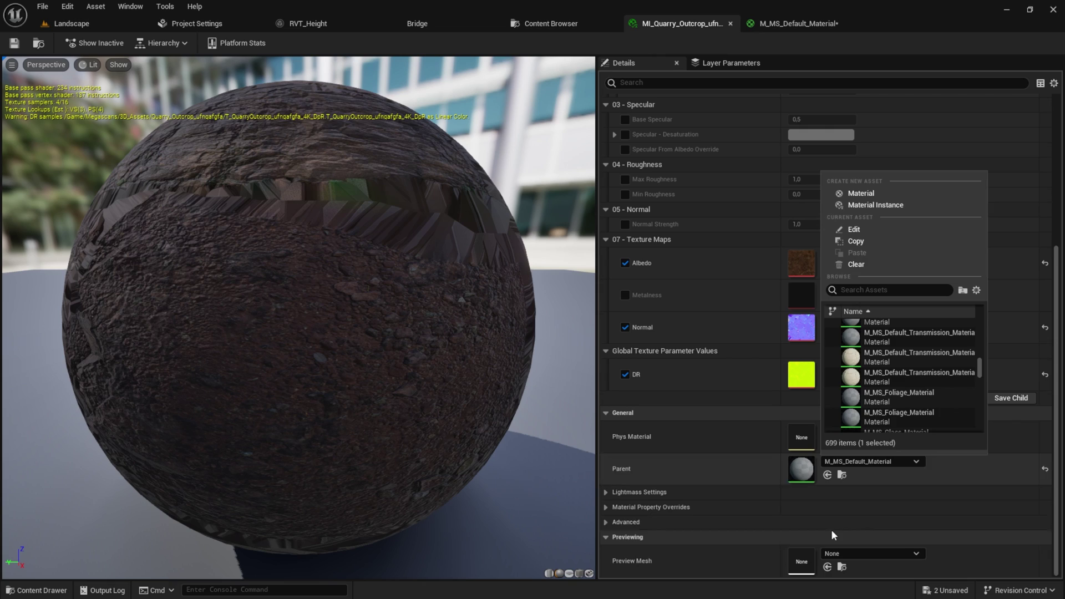
{"action": "left_click", "coordinate": [838, 507]}
{"action": "left_click", "coordinate": [863, 463]}
{"action": "left_click", "coordinate": [912, 427]}
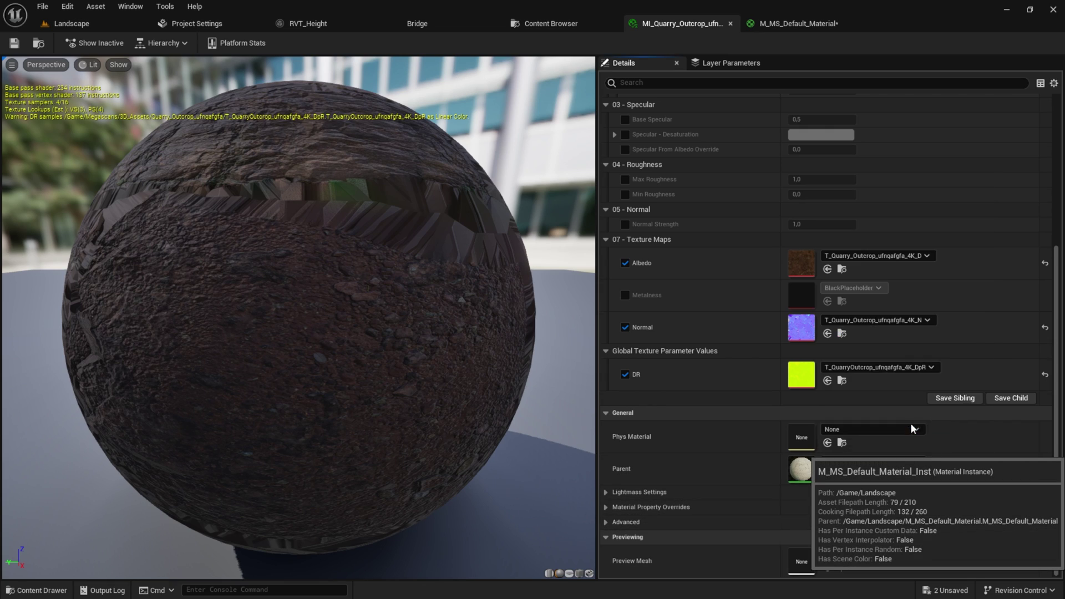
{"action": "left_click", "coordinate": [14, 43]}
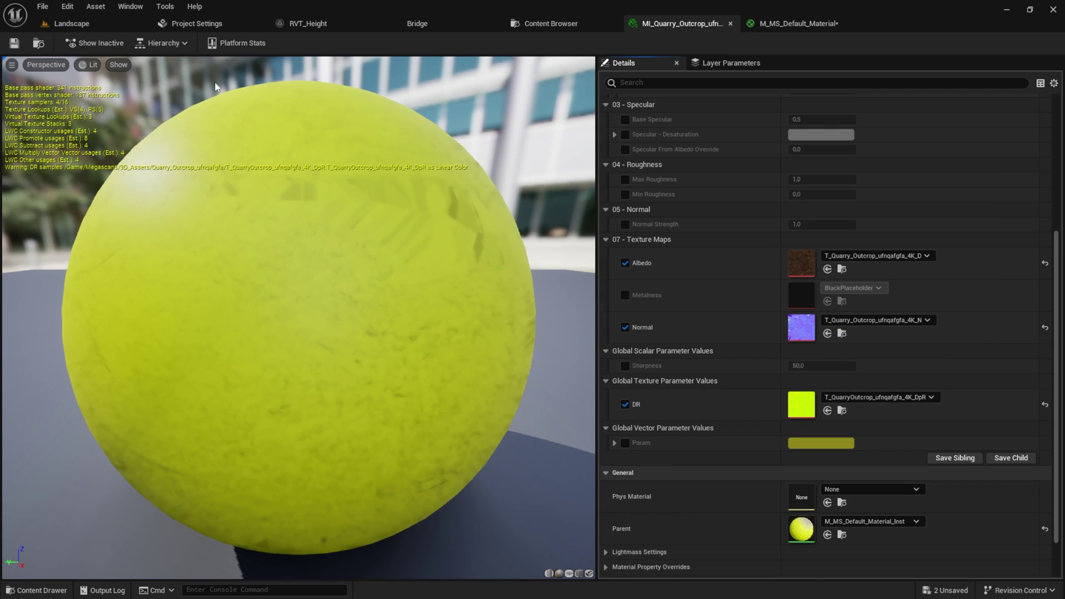
- Return to the Landscape level and move the rock outcrop across the ground to check the yellow blend area
{"action": "left_click", "coordinate": [80, 28]}
{"action": "mouse_move", "coordinate": [652, 240]}
{"action": "right_mouse_down"}
{"action": "mouse_move", "coordinate": [682, 277]}
{"action": "mouse_move", "coordinate": [652, 239]}
{"action": "right_mouse_up"}
{"action": "mouse_move", "coordinate": [618, 247]}
{"action": "left_mouse_down"}
{"action": "mouse_move", "coordinate": [605, 240]}
{"action": "mouse_move", "coordinate": [614, 264]}
{"action": "mouse_move", "coordinate": [614, 238]}
{"action": "mouse_move", "coordinate": [613, 253]}
{"action": "left_mouse_up"}
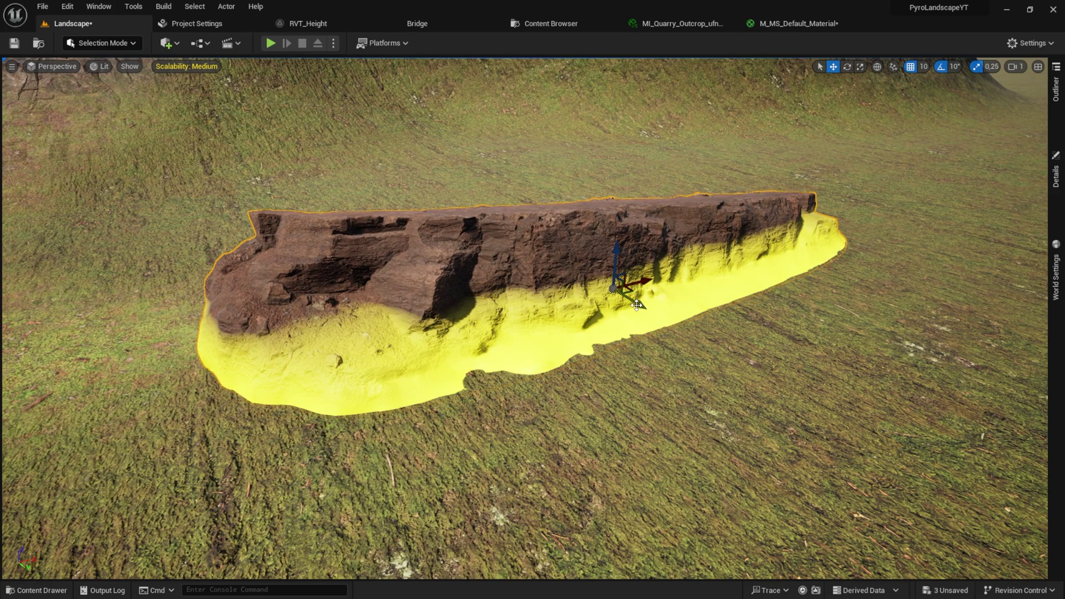
{"action": "left_click_drag", "start_coordinate": [637, 304], "coordinate": [578, 345]}
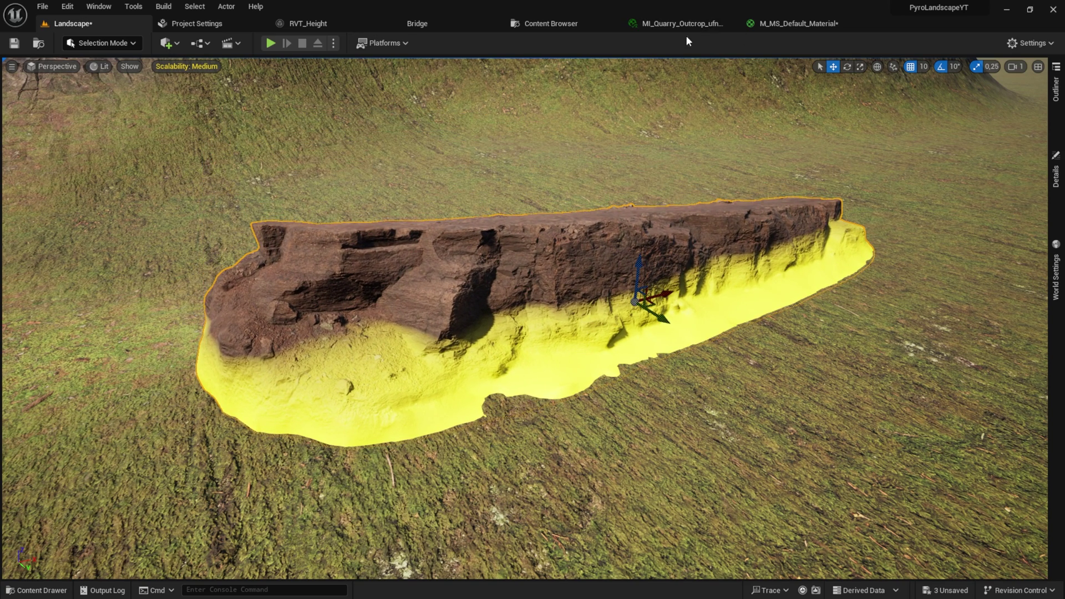
- In the M_MS_Default_Material graph, add a RuntimeVirtualTextureSample node and place it above and to the left of the yellow Param node
{"action": "left_click", "coordinate": [782, 24]}
{"action": "right_click_drag", "start_coordinate": [620, 98], "coordinate": [573, 281]}
{"action": "right_click_drag", "start_coordinate": [538, 191], "coordinate": [601, 224]}
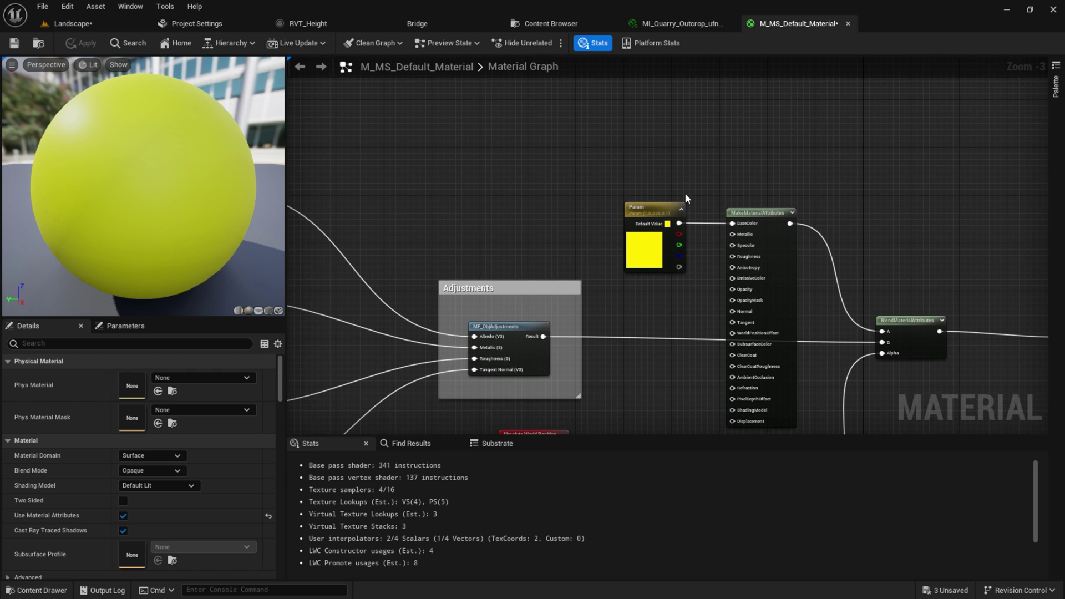
{"action": "left_click", "coordinate": [649, 213]}
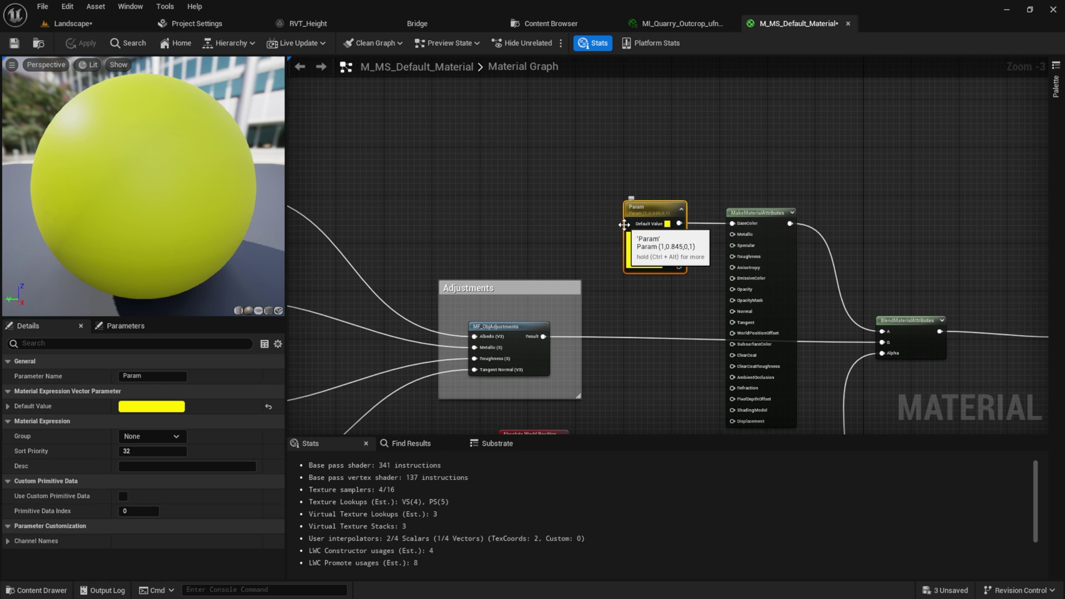
{"action": "left_click", "coordinate": [675, 190]}
{"action": "right_click", "coordinate": [548, 169]}
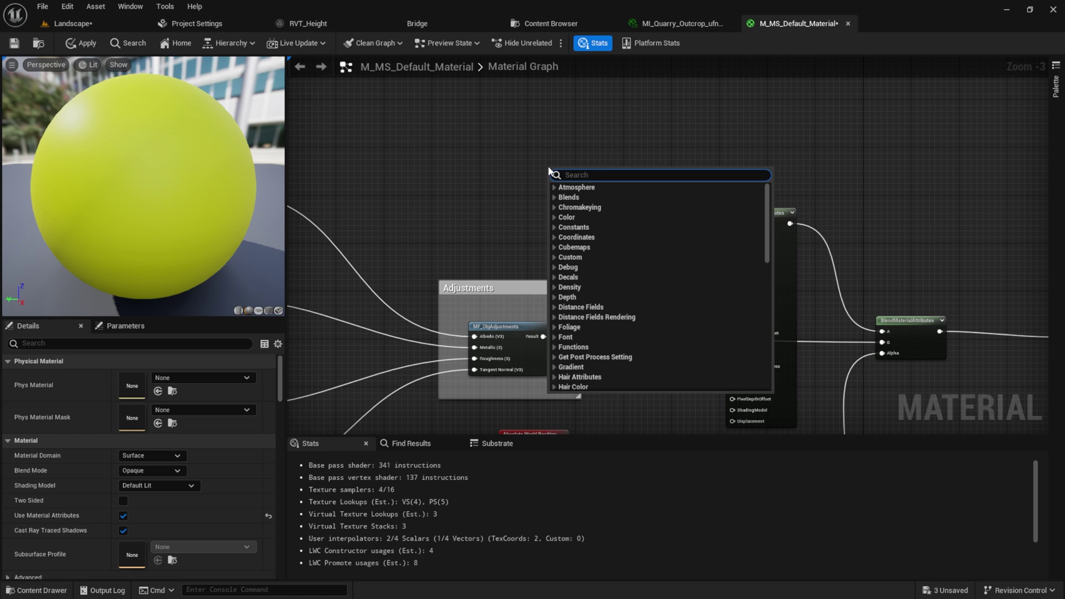
{"action": "type", "text": "runtime"}
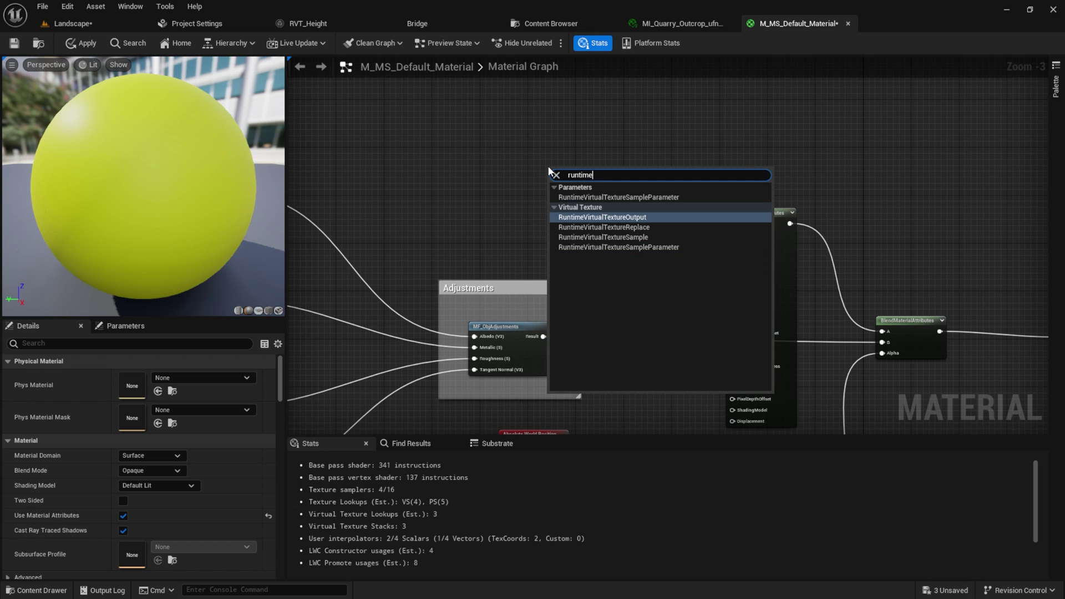
{"action": "key", "text": "Down"}
{"action": "key", "text": "Down"}
{"action": "key", "text": "Return"}
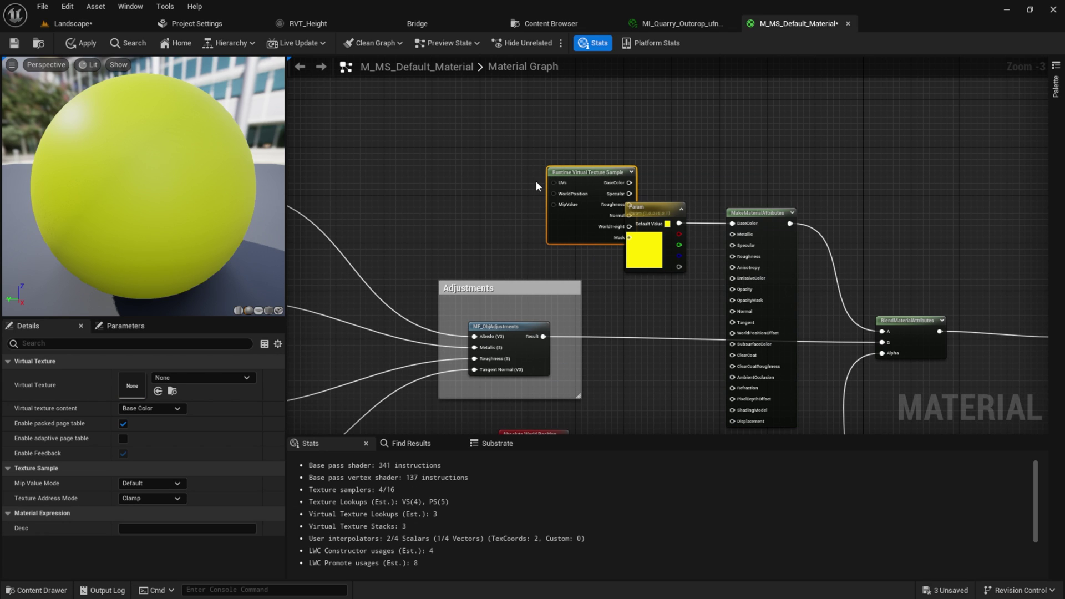
{"action": "left_click_drag", "start_coordinate": [569, 176], "coordinate": [538, 157]}
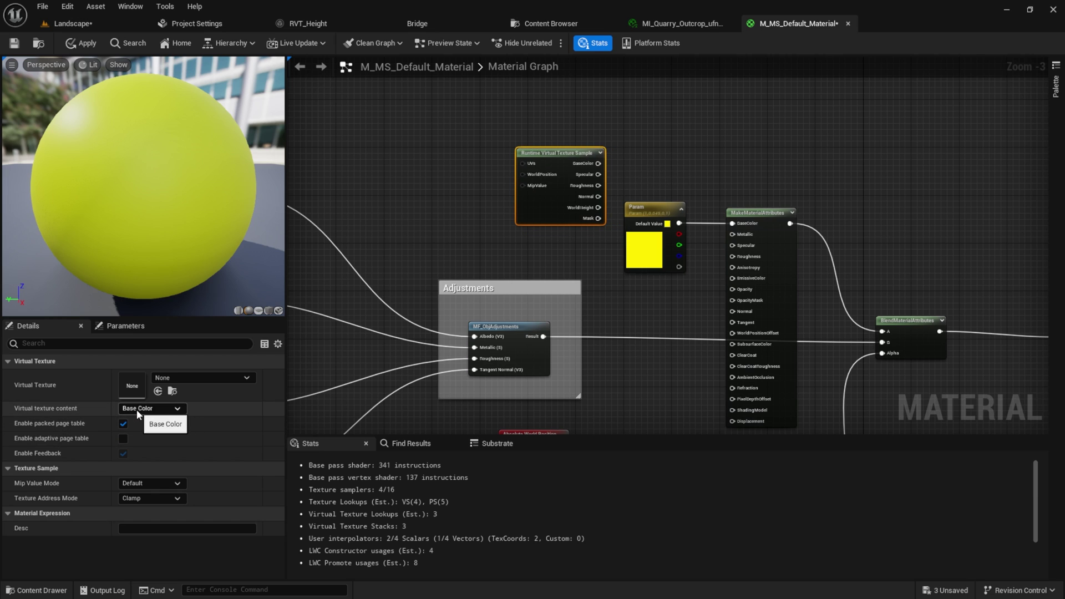
- Assign RVT_Landscape to the new sample node and connect its BaseColor, Specular and Roughness outputs to the matching MakeMaterialAttributes inputs
{"action": "left_click", "coordinate": [191, 378]}
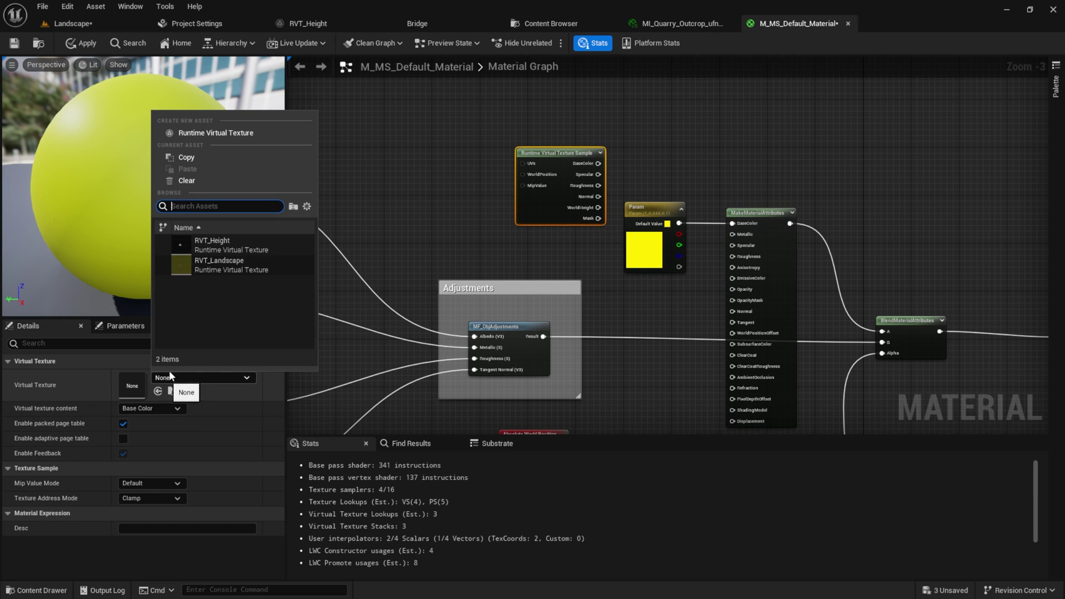
{"action": "left_click", "coordinate": [216, 260]}
{"action": "left_click_drag", "start_coordinate": [588, 159], "coordinate": [732, 222]}
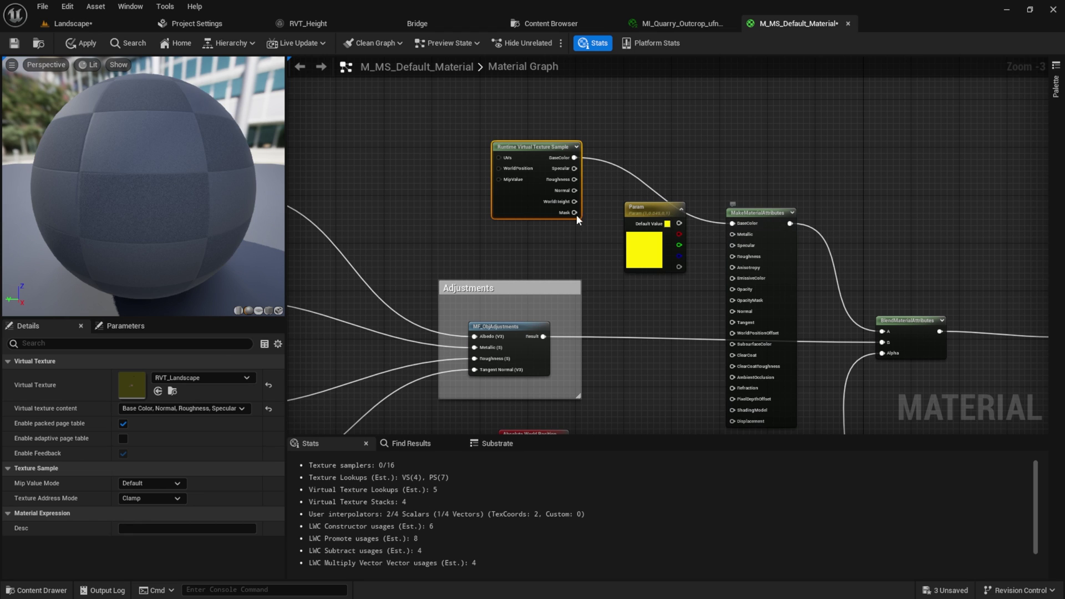
- Route the sample's Normal output through a new TransformVector node, World Space to Tangent Space, into the Normal input of MakeMaterialAttributes
{"action": "left_click_drag", "start_coordinate": [566, 169], "coordinate": [635, 305]}
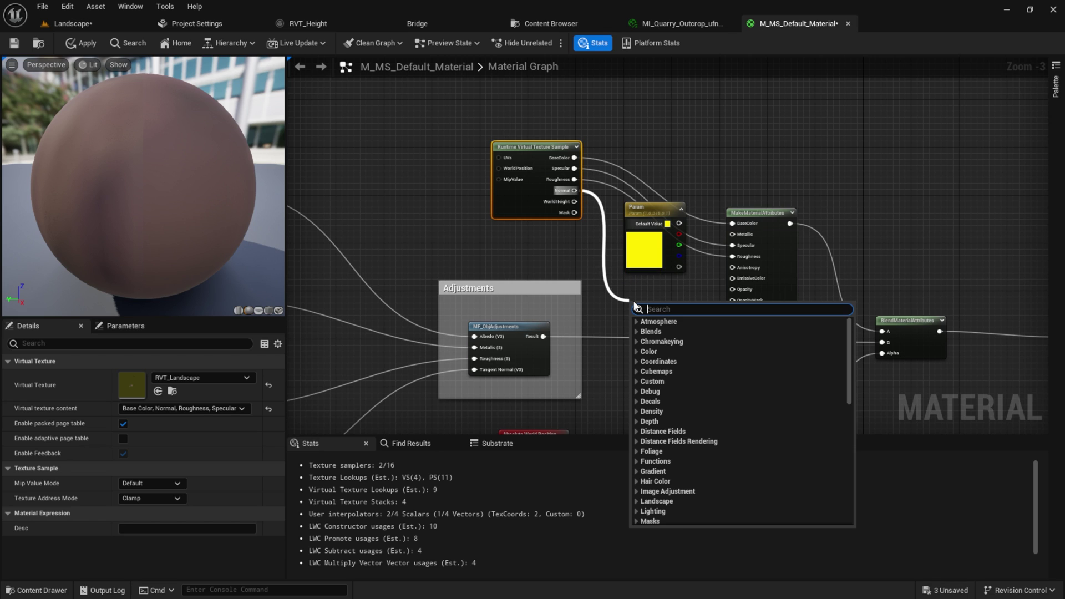
{"action": "type", "text": "transfor"}
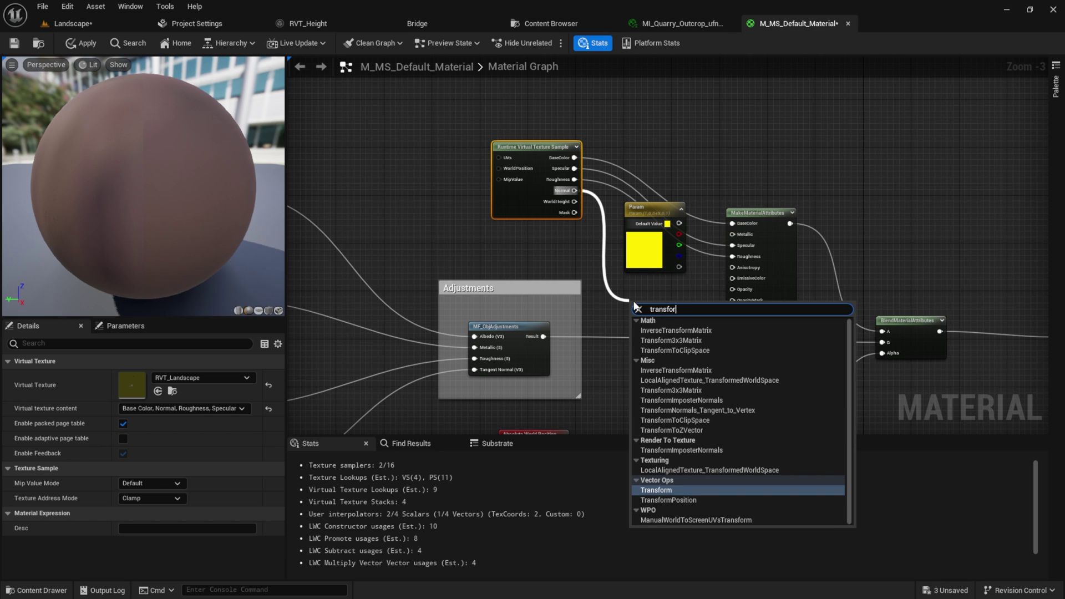
{"action": "key", "text": "Return"}
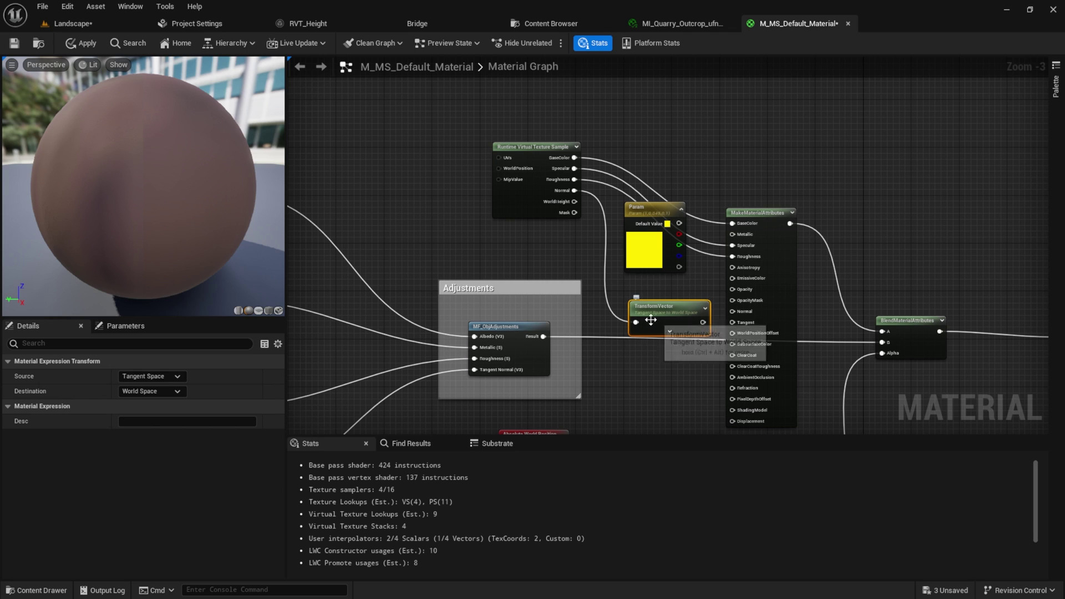
{"action": "left_click", "coordinate": [149, 376]}
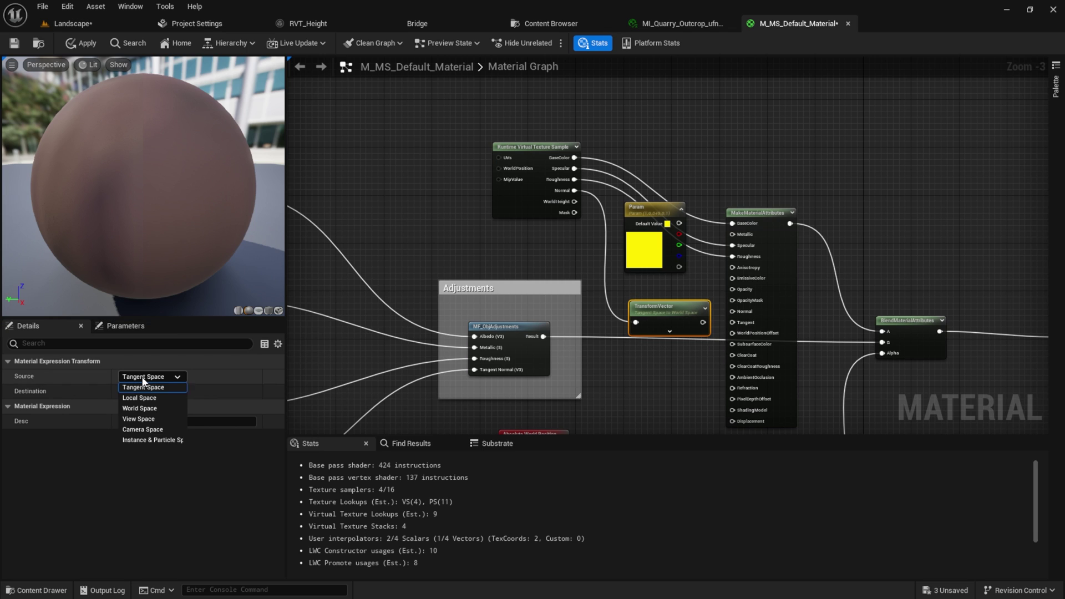
{"action": "left_click", "coordinate": [146, 409]}
{"action": "left_click", "coordinate": [161, 391]}
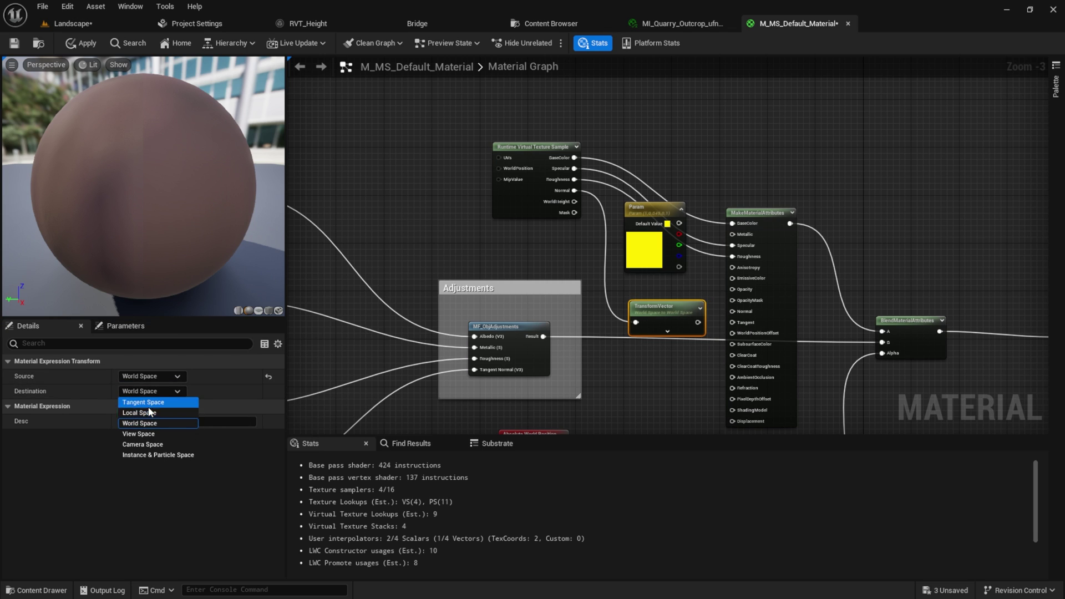
{"action": "left_click", "coordinate": [175, 402]}
{"action": "left_click_drag", "start_coordinate": [703, 323], "coordinate": [679, 294]}
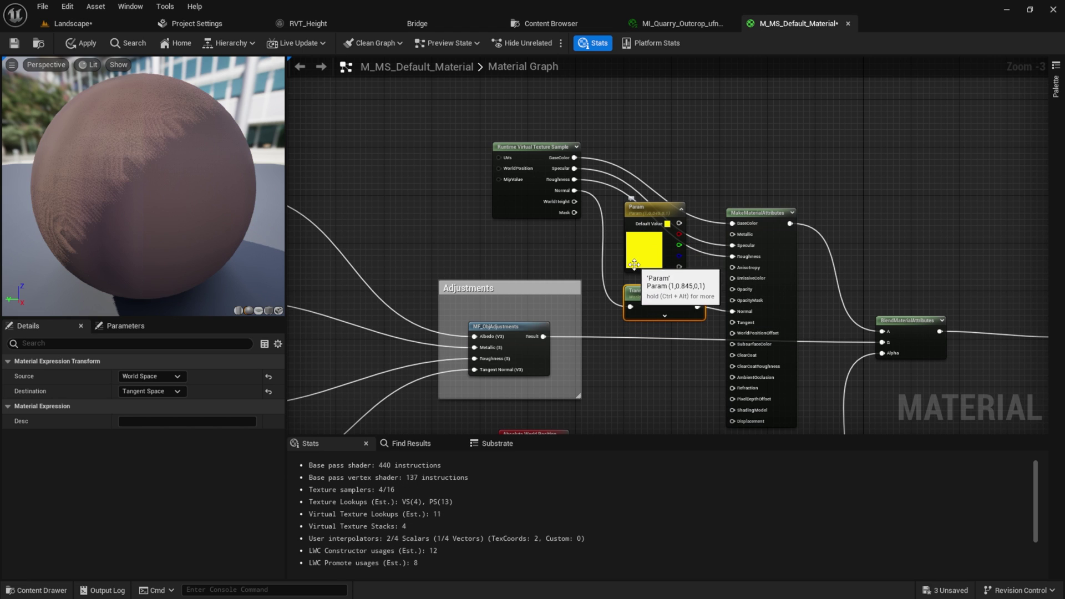
- Apply the material changes and examine how the rock outcrop's base blends into the ground in the Landscape level
{"action": "left_click", "coordinate": [806, 121]}
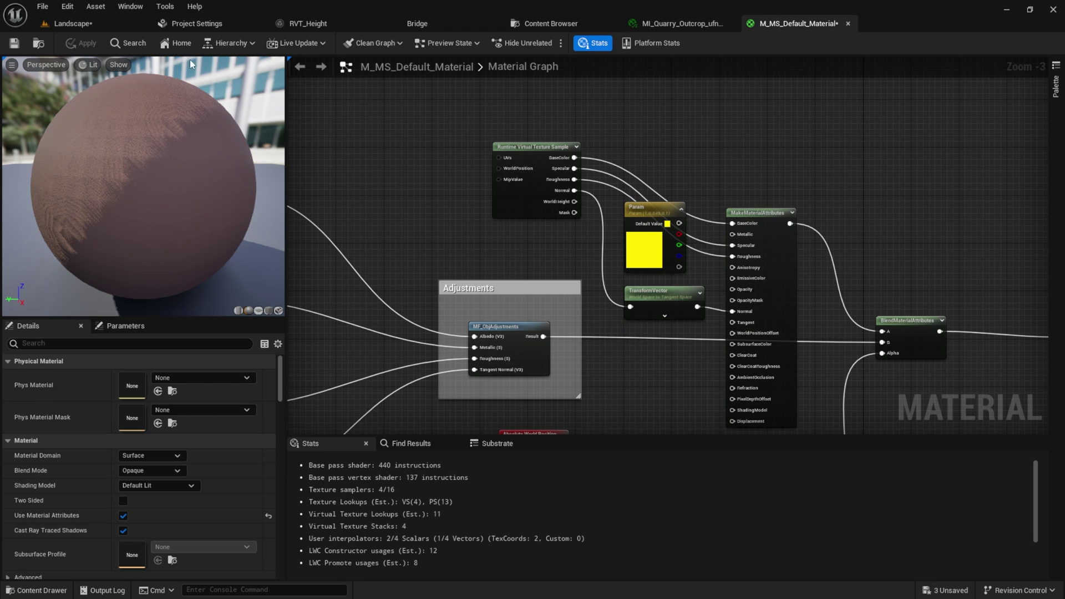
{"action": "left_click", "coordinate": [72, 23]}
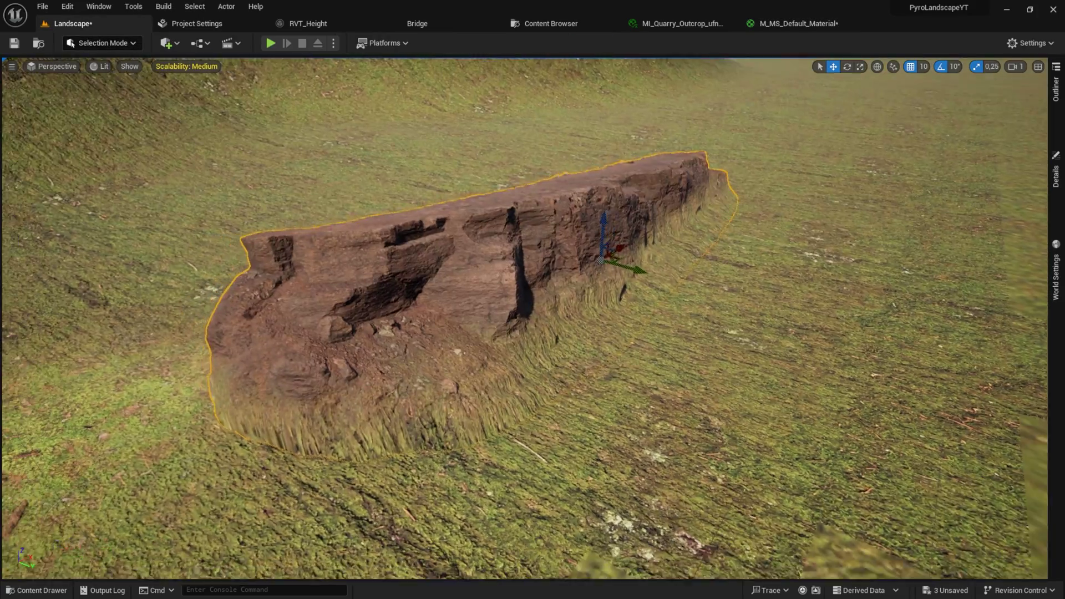
{"action": "key", "text": "s"}
{"action": "left_click_drag", "start_coordinate": [634, 282], "coordinate": [521, 261]}
{"action": "right_click_drag", "start_coordinate": [521, 261], "coordinate": [616, 201]}
{"action": "key", "text": "w"}
{"action": "key", "text": "w"}
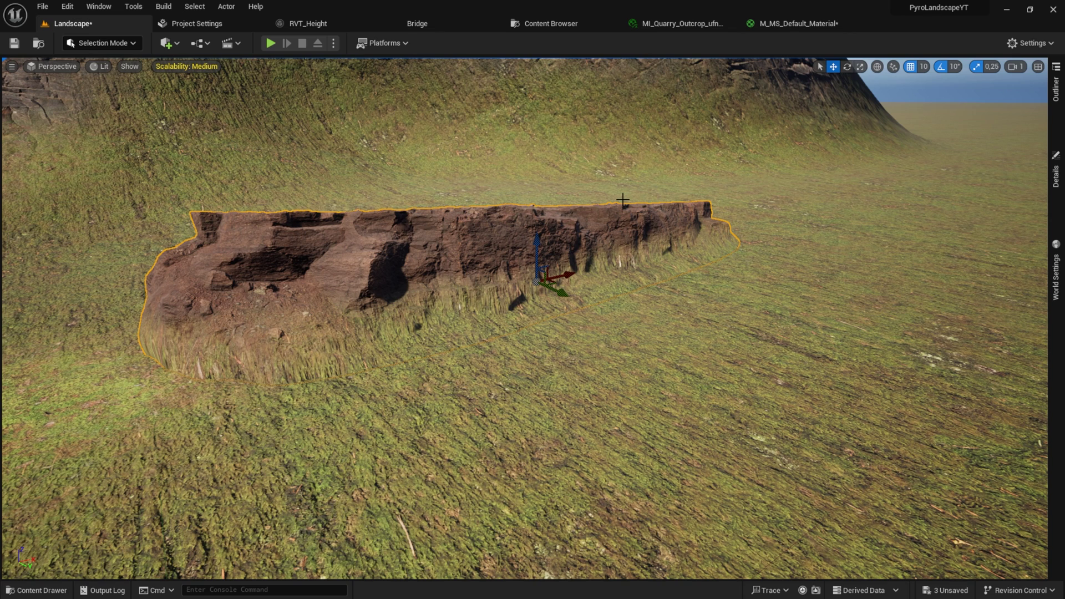
- In the M_MS_Default_Material graph, move the height-blend node group, from Absolute World Position to Saturate, further down into free space
{"action": "left_click", "coordinate": [790, 23]}
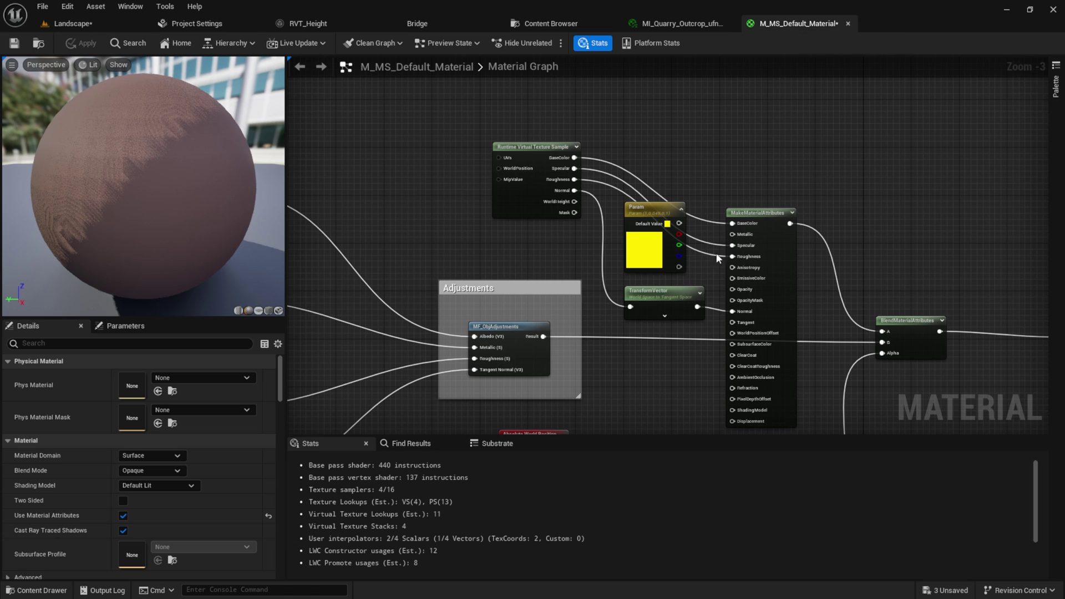
{"action": "scroll", "coordinate": [648, 193], "scroll_direction": "down", "scroll_amount": 3}
{"action": "scroll", "coordinate": [656, 155], "scroll_direction": "up", "scroll_amount": 3}
{"action": "left_click_drag", "start_coordinate": [510, 144], "coordinate": [668, 269]}
{"action": "left_click_drag", "start_coordinate": [820, 289], "coordinate": [539, 214], "text": "shift"}
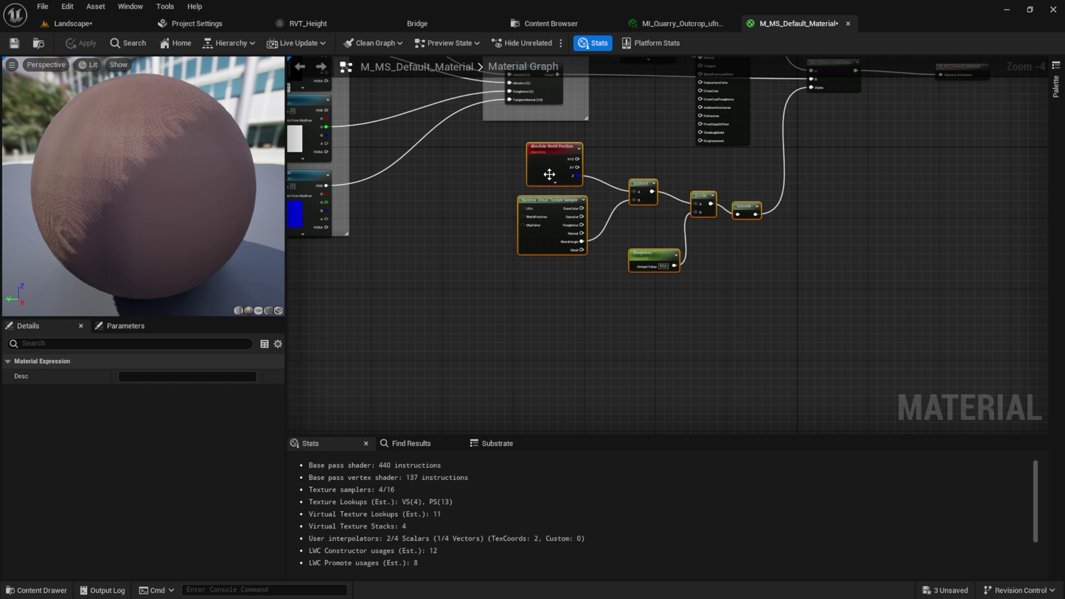
{"action": "left_click_drag", "start_coordinate": [555, 161], "coordinate": [508, 231]}
{"action": "left_click", "coordinate": [536, 224]}
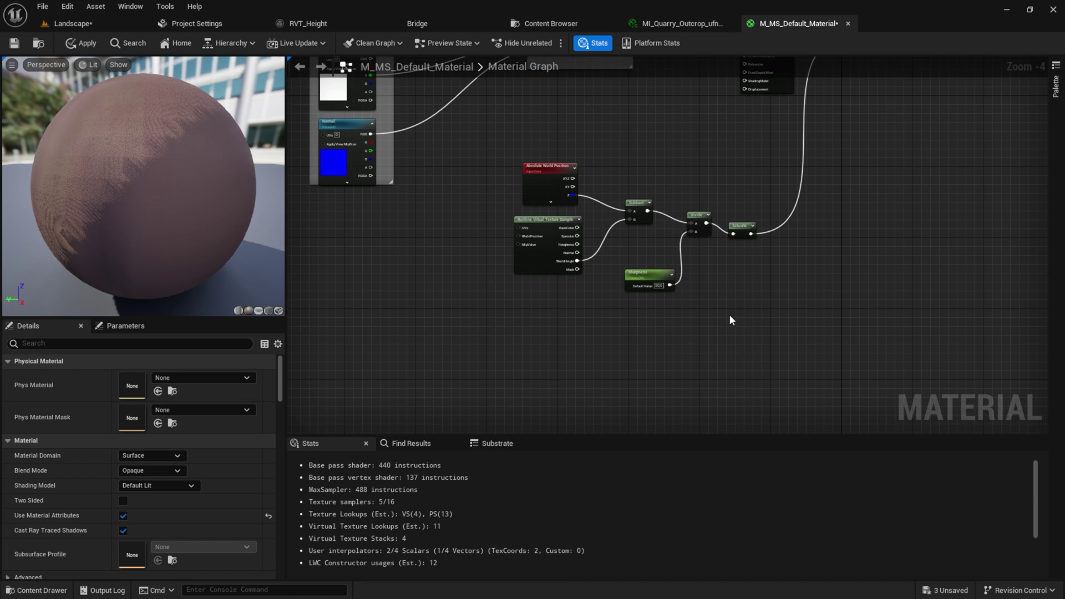
- Add an Object Bounds node below the height-blend group's Runtime Virtual Texture Sample node
{"action": "right_click", "coordinate": [762, 298]}
{"action": "right_click", "coordinate": [534, 315]}
{"action": "type", "text": "object"}
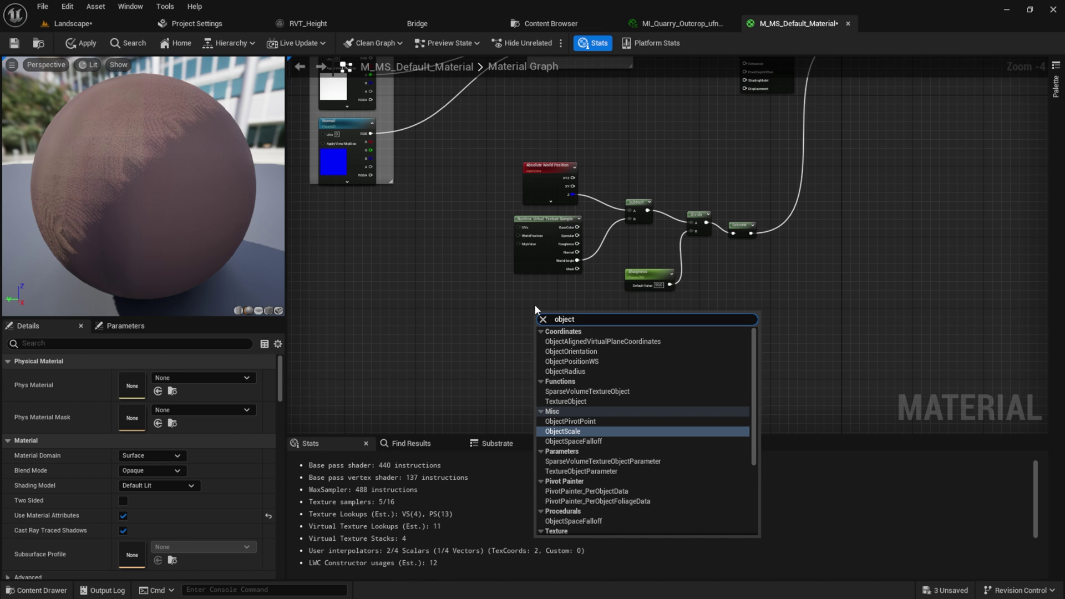
{"action": "type", "text": "boud"}
{"action": "key", "text": "BackSpace"}
{"action": "key", "text": "Return"}
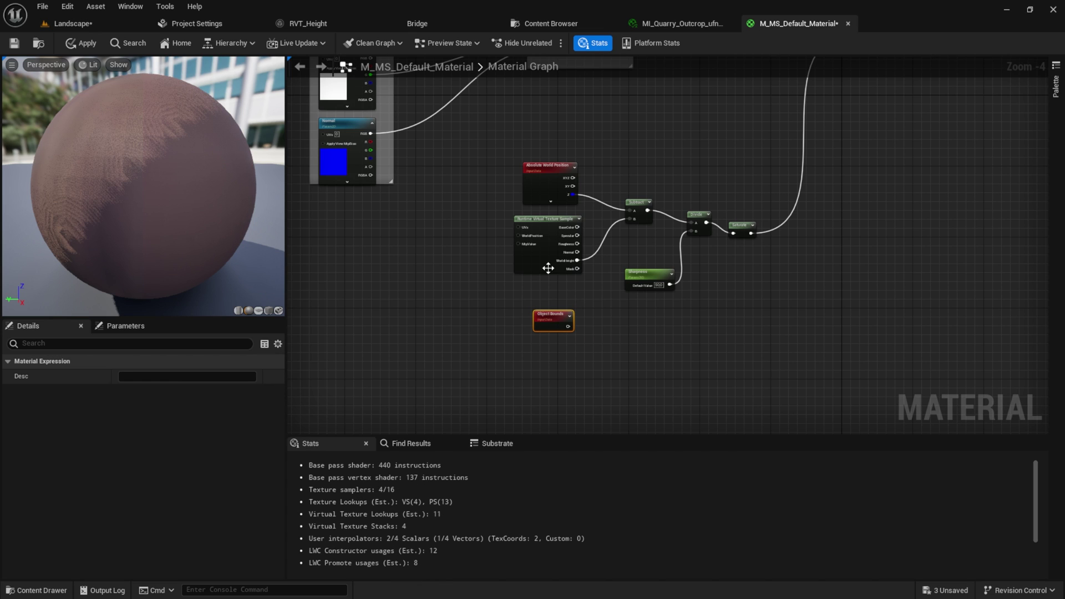
- Connect the Object Bounds output to a new component Mask node with only the B channel enabled
{"action": "scroll", "coordinate": [577, 320], "scroll_direction": "up", "scroll_amount": 2}
{"action": "left_click_drag", "start_coordinate": [542, 348], "coordinate": [552, 345]}
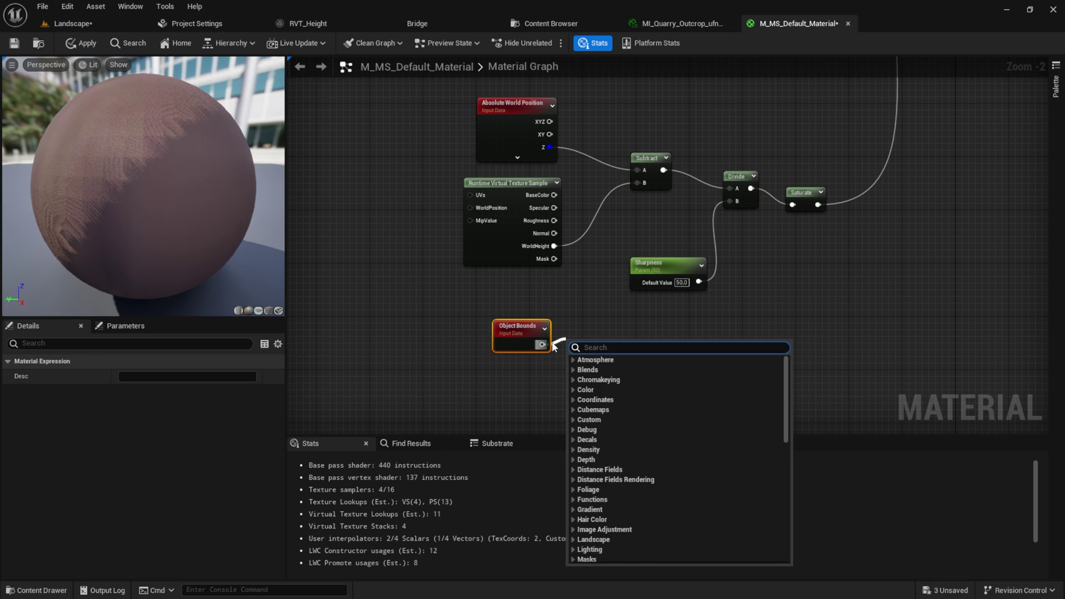
{"action": "type", "text": "mask"}
{"action": "key", "text": "Return"}
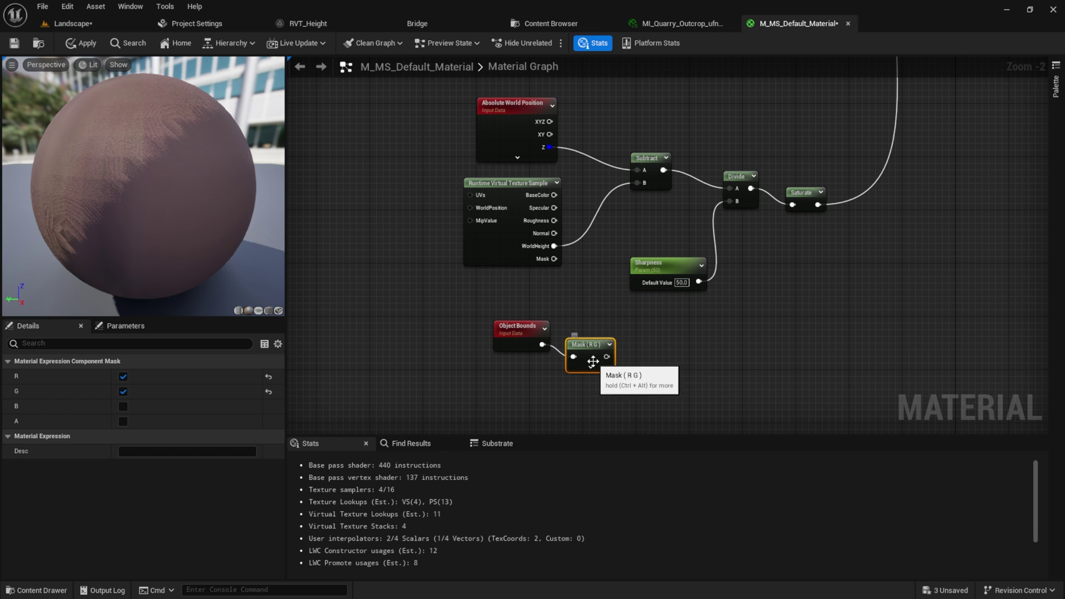
{"action": "left_click", "coordinate": [124, 406]}
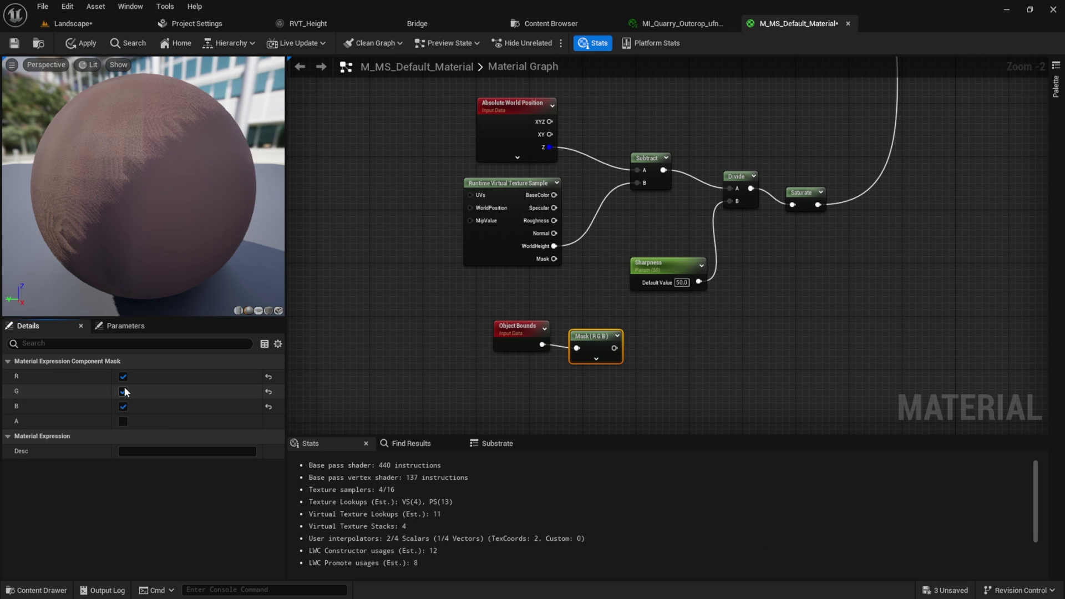
{"action": "left_click", "coordinate": [123, 391]}
{"action": "left_click", "coordinate": [123, 376]}
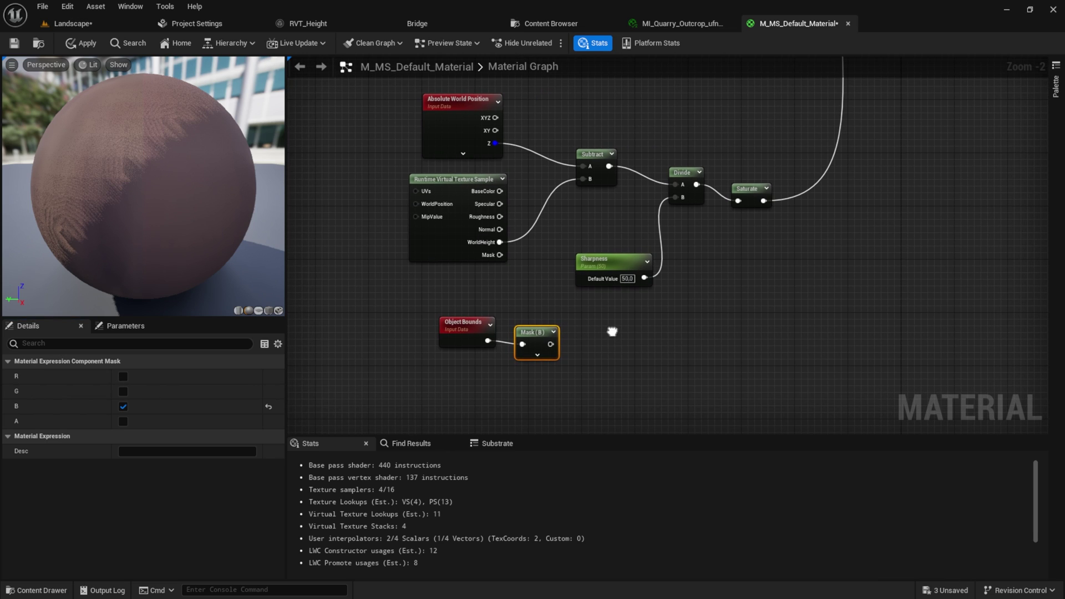
- Create an Add node combining the Subtract node's output with the Object Bounds B mask
{"action": "right_click_drag", "start_coordinate": [633, 325], "coordinate": [580, 321]}
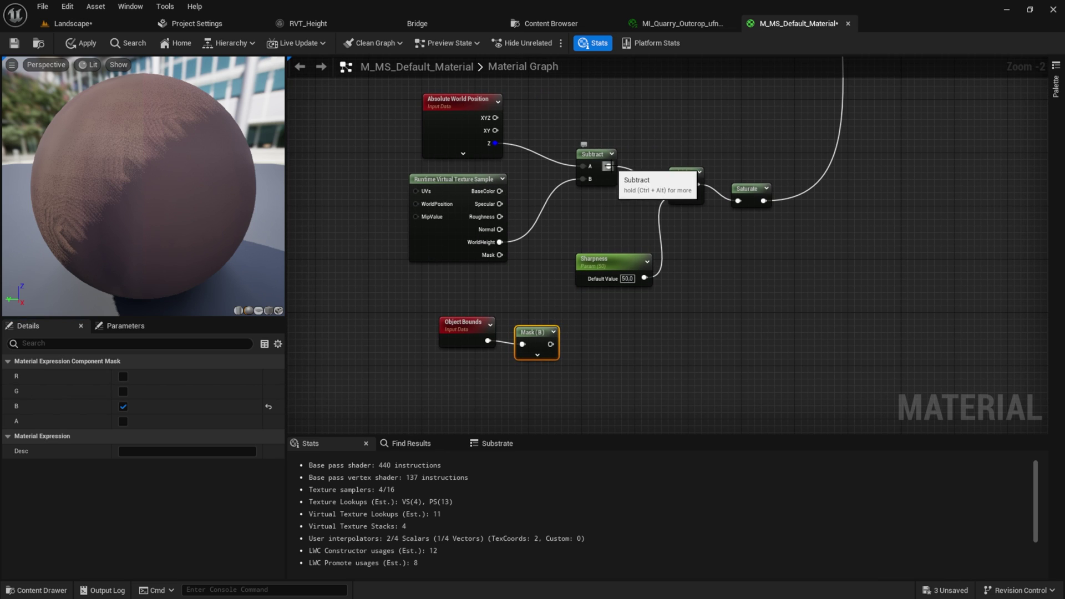
{"action": "left_click_drag", "start_coordinate": [609, 165], "coordinate": [633, 214]}
{"action": "type", "text": "a"}
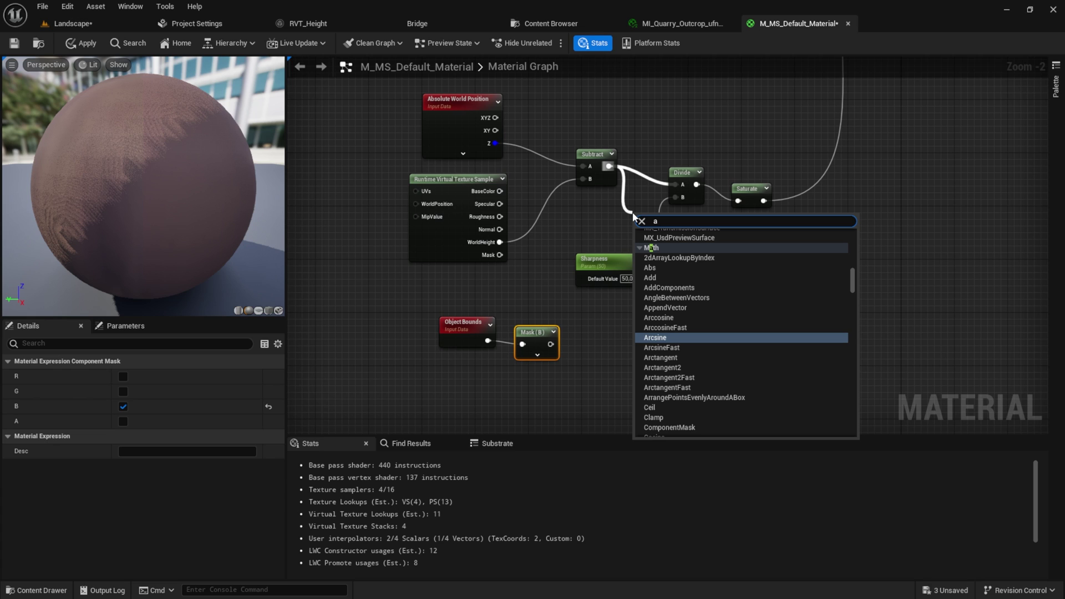
{"action": "type", "text": "d"}
{"action": "key", "text": "Return"}
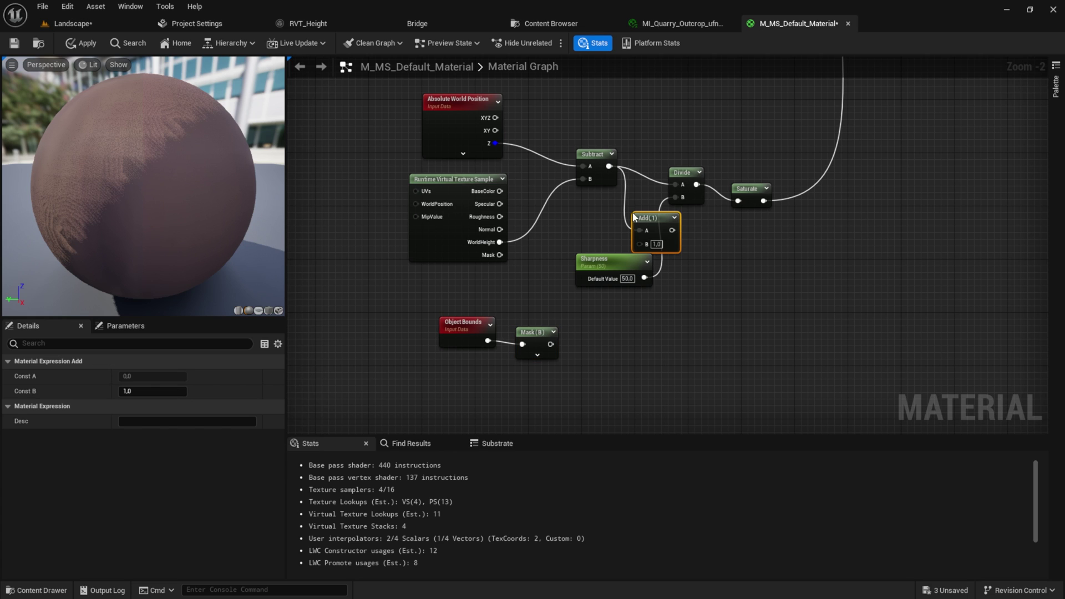
{"action": "left_click_drag", "start_coordinate": [639, 244], "coordinate": [551, 344]}
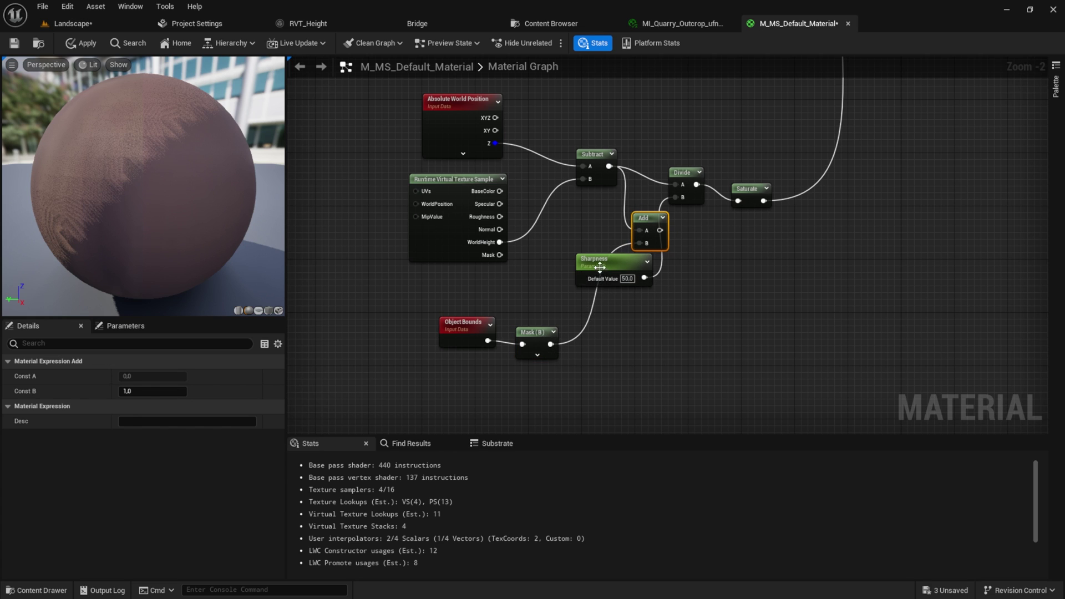
- Move the Sharpness parameter, Divide and Saturate nodes further along the graph to make room after the Add node
{"action": "left_click_drag", "start_coordinate": [600, 263], "coordinate": [734, 256]}
{"action": "left_click_drag", "start_coordinate": [675, 155], "coordinate": [791, 261]}
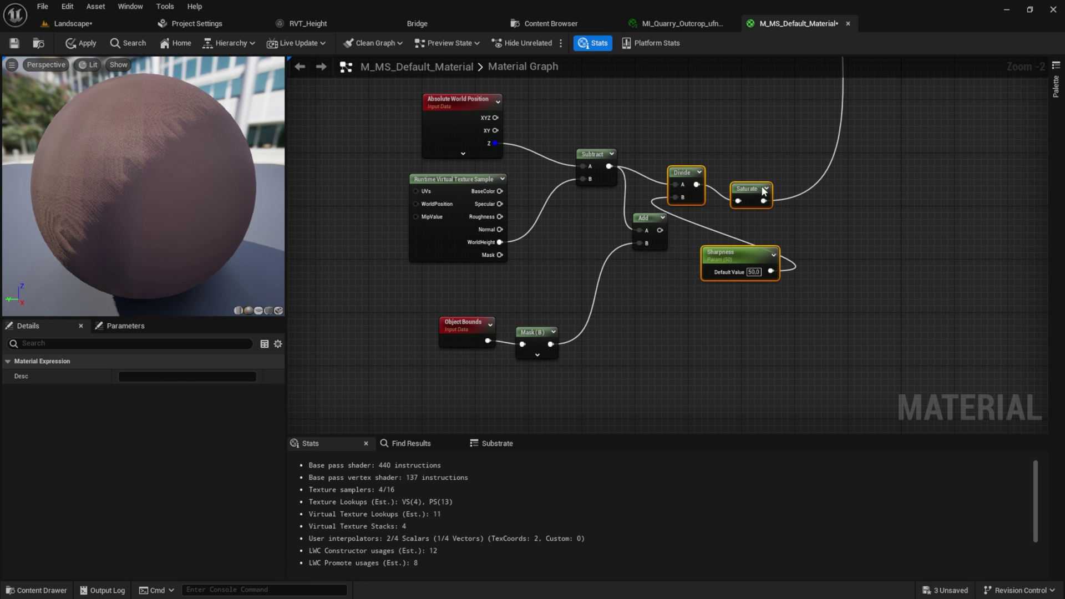
{"action": "left_click_drag", "start_coordinate": [760, 189], "coordinate": [1003, 175]}
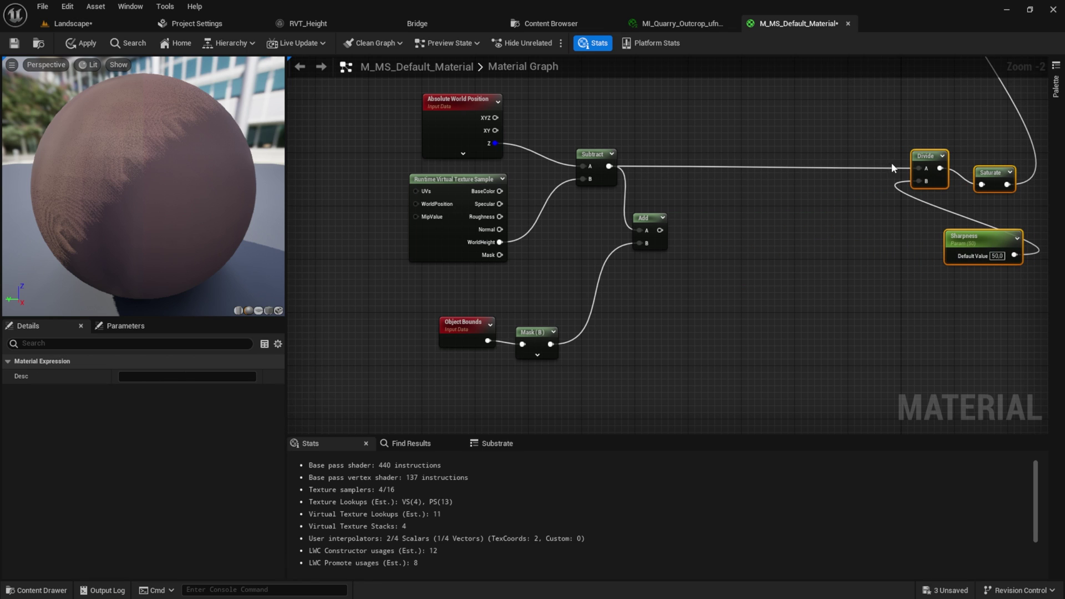
{"action": "left_click", "coordinate": [924, 162]}
- Reposition the Add node beside the first Subtract and feed its output into input A of a new Subtract node
{"action": "left_click_drag", "start_coordinate": [647, 219], "coordinate": [715, 194]}
{"action": "type", "text": "sub"}
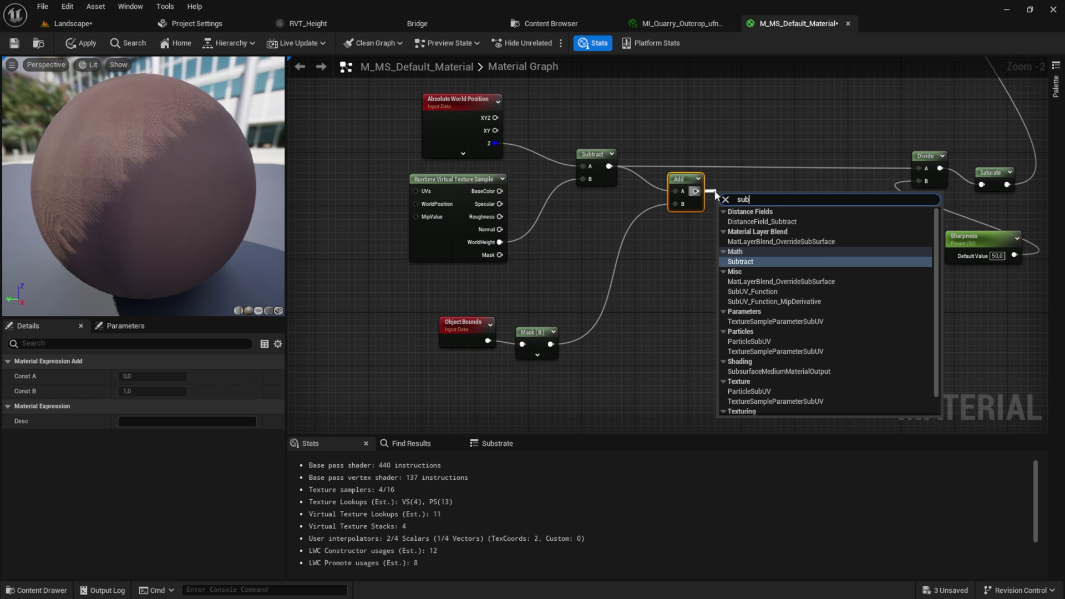
{"action": "key", "text": "Return"}
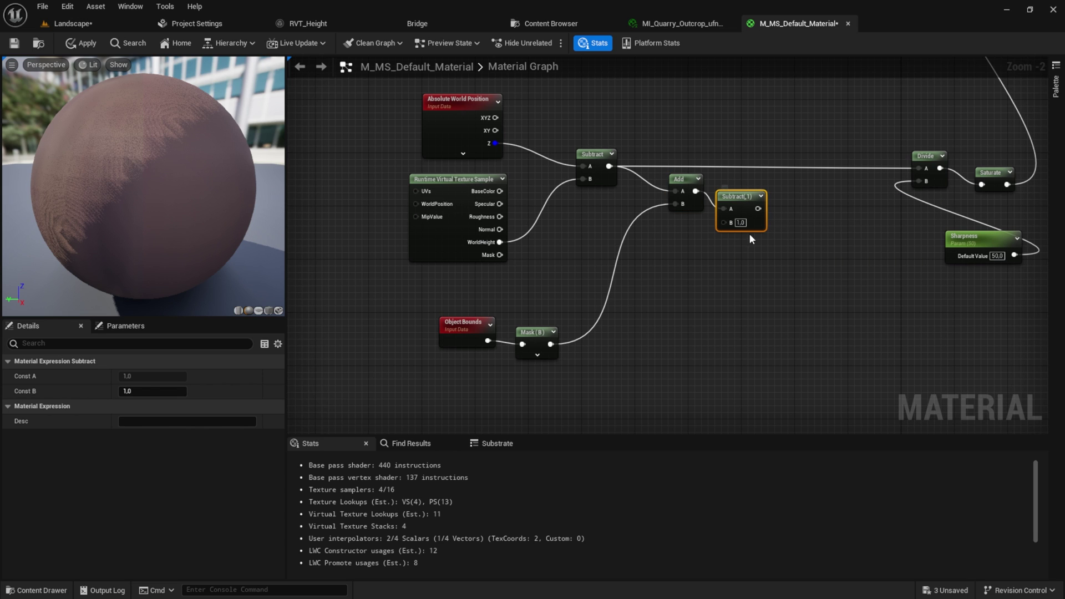
- Multiply the Object Bounds B mask by a new scalar parameter named Heigth with a default value of 1.5
{"action": "left_click_drag", "start_coordinate": [549, 345], "coordinate": [642, 333]}
{"action": "type", "text": "mult"}
{"action": "key", "text": "Return"}
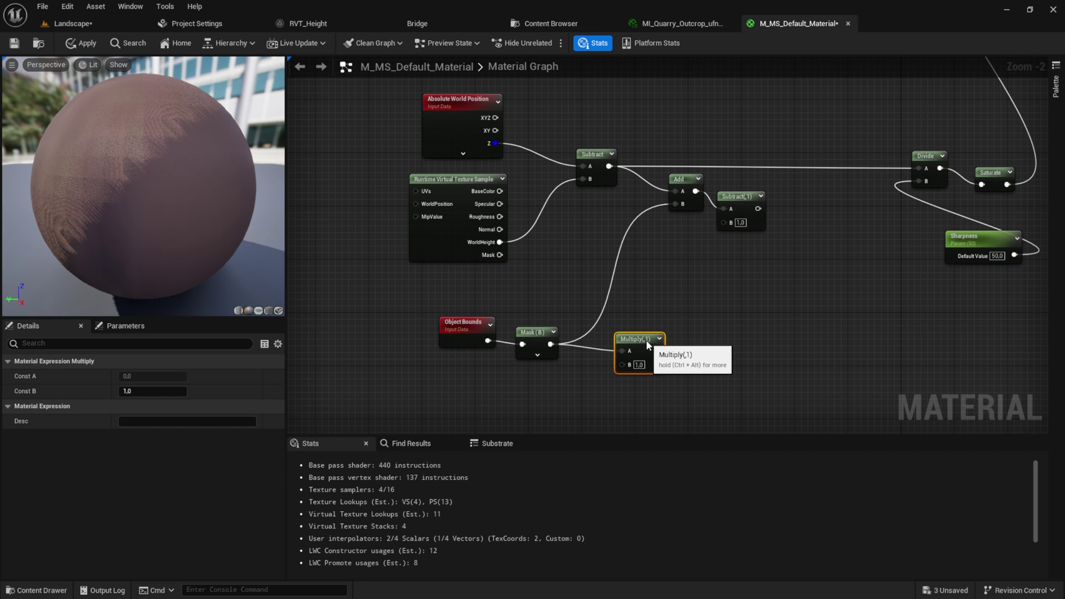
{"action": "right_click_drag", "start_coordinate": [622, 364], "coordinate": [666, 295]}
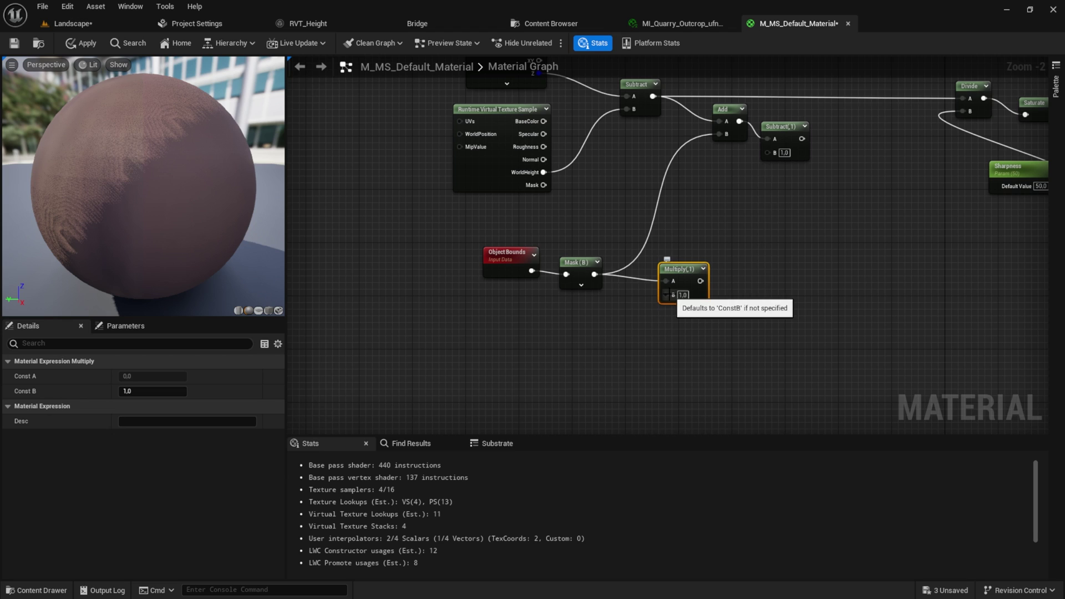
{"action": "left_click_drag", "start_coordinate": [667, 294], "coordinate": [595, 339]}
{"action": "type", "text": "scalar"}
{"action": "key", "text": "Return"}
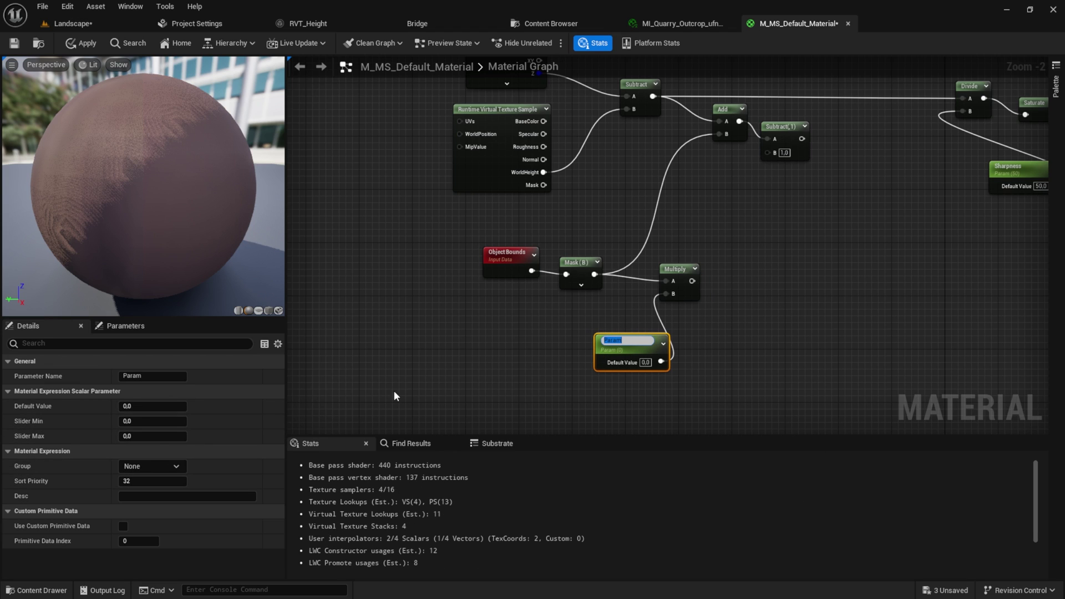
{"action": "type", "text": "Heigth"}
{"action": "key", "text": "Return"}
{"action": "left_click_drag", "start_coordinate": [626, 341], "coordinate": [571, 331]}
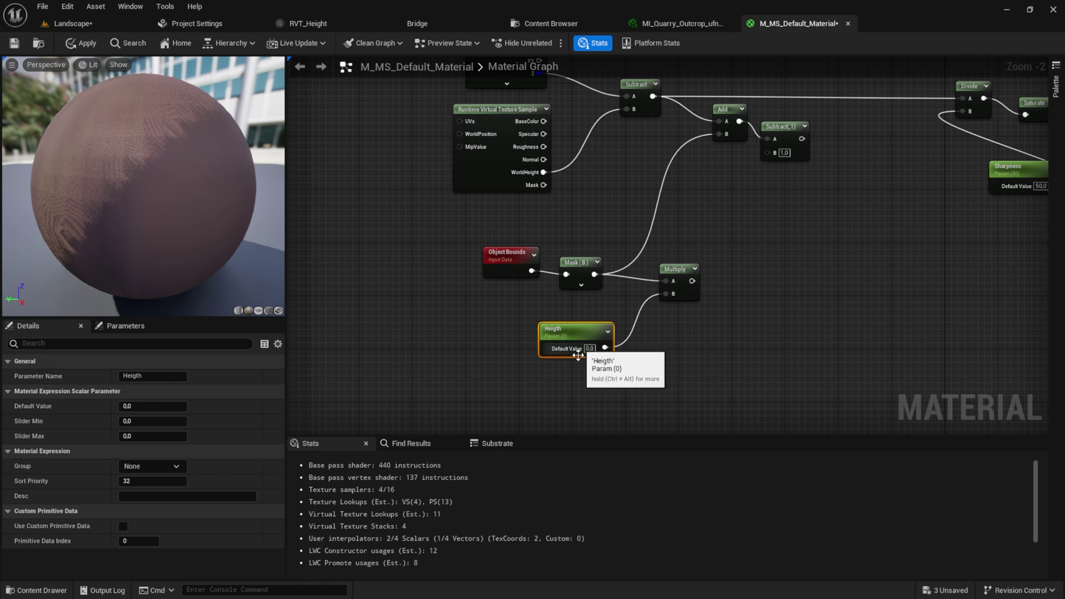
{"action": "left_click", "coordinate": [589, 351]}
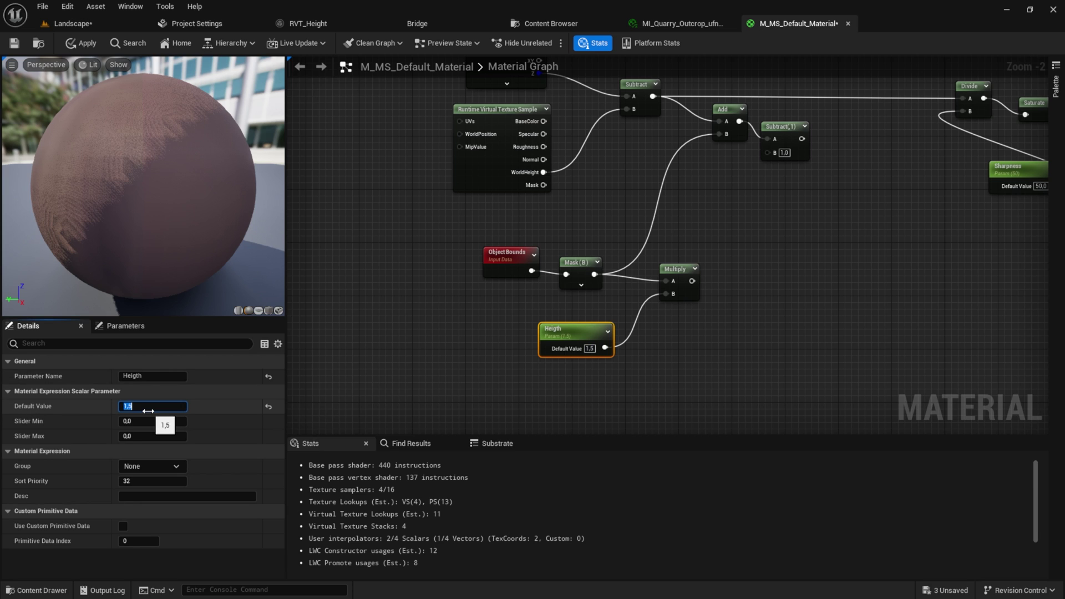
- Connect the Heigth Multiply output to input B of the new Subtract, and that Subtract's output to input A of Divide
{"action": "left_click_drag", "start_coordinate": [694, 282], "coordinate": [769, 152]}
{"action": "right_click_drag", "start_coordinate": [894, 147], "coordinate": [740, 190]}
{"action": "left_click_drag", "start_coordinate": [627, 174], "coordinate": [795, 134]}
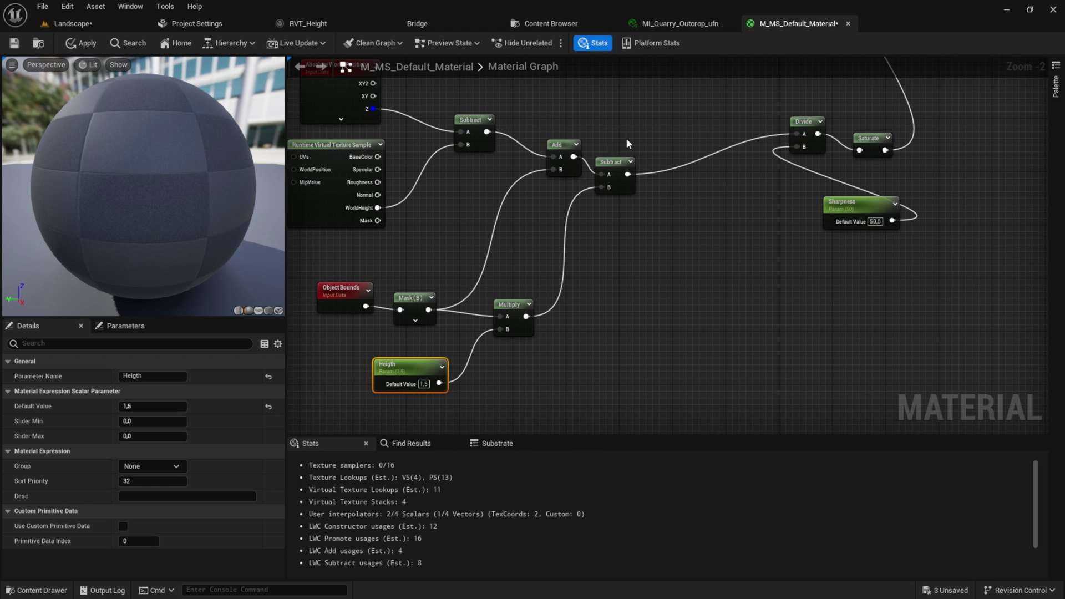
- Tidy the height-blend chain by aligning the Add, Subtract, Divide, Sharpness and Saturate nodes closer together
{"action": "mouse_move", "coordinate": [627, 139]}
{"action": "left_mouse_down"}
{"action": "mouse_move", "coordinate": [571, 166]}
{"action": "mouse_move", "coordinate": [608, 137]}
{"action": "left_mouse_up"}
{"action": "left_click_drag", "start_coordinate": [797, 124], "coordinate": [713, 141]}
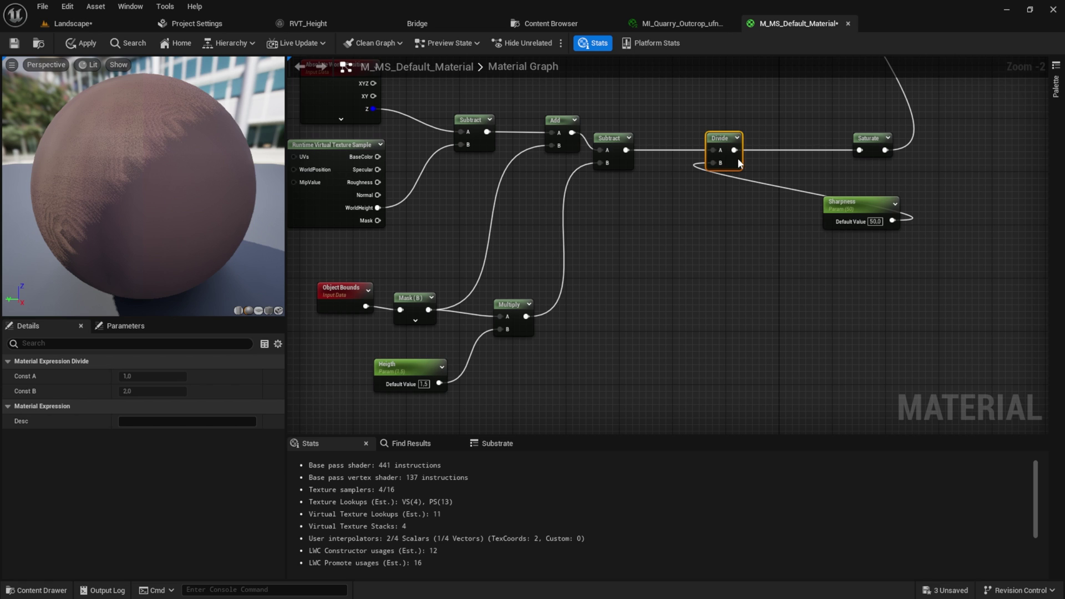
{"action": "left_click_drag", "start_coordinate": [844, 203], "coordinate": [628, 232]}
{"action": "right_click_drag", "start_coordinate": [848, 206], "coordinate": [735, 220]}
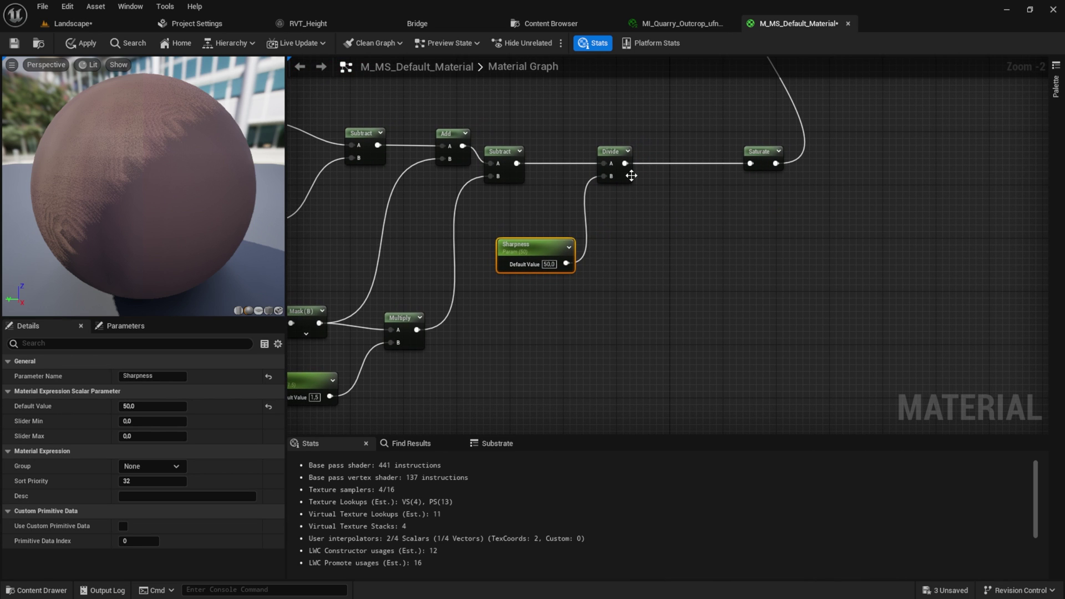
{"action": "left_click_drag", "start_coordinate": [765, 152], "coordinate": [704, 158]}
{"action": "right_click_drag", "start_coordinate": [822, 171], "coordinate": [694, 188]}
{"action": "scroll", "coordinate": [631, 174], "scroll_direction": "down", "scroll_amount": 1}
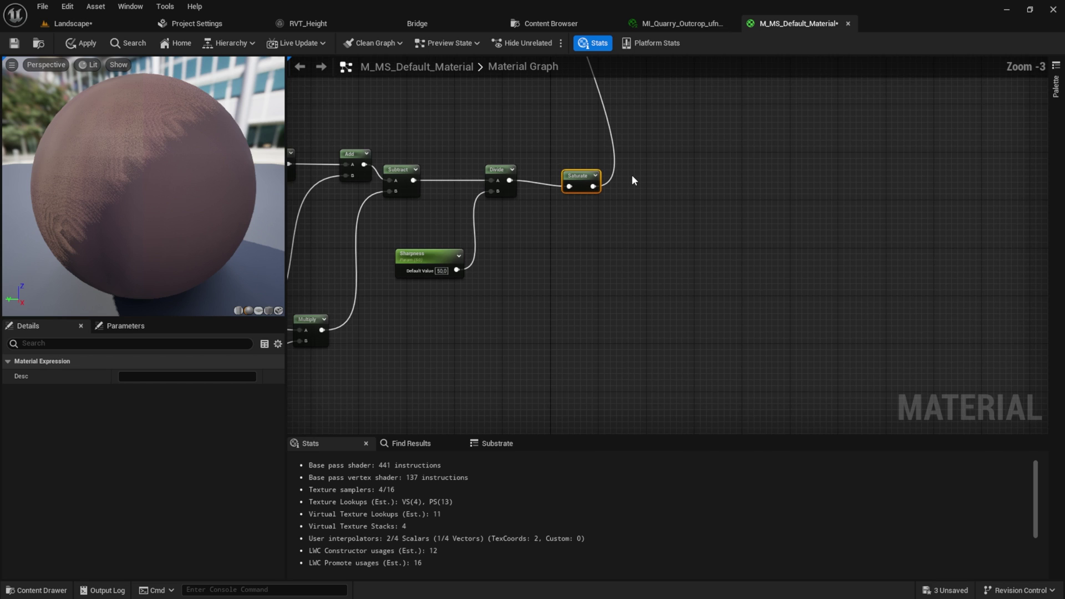
- Add a VertexNormalWS node in the free space below the Saturate node
{"action": "right_click_drag", "start_coordinate": [631, 174], "coordinate": [690, 208]}
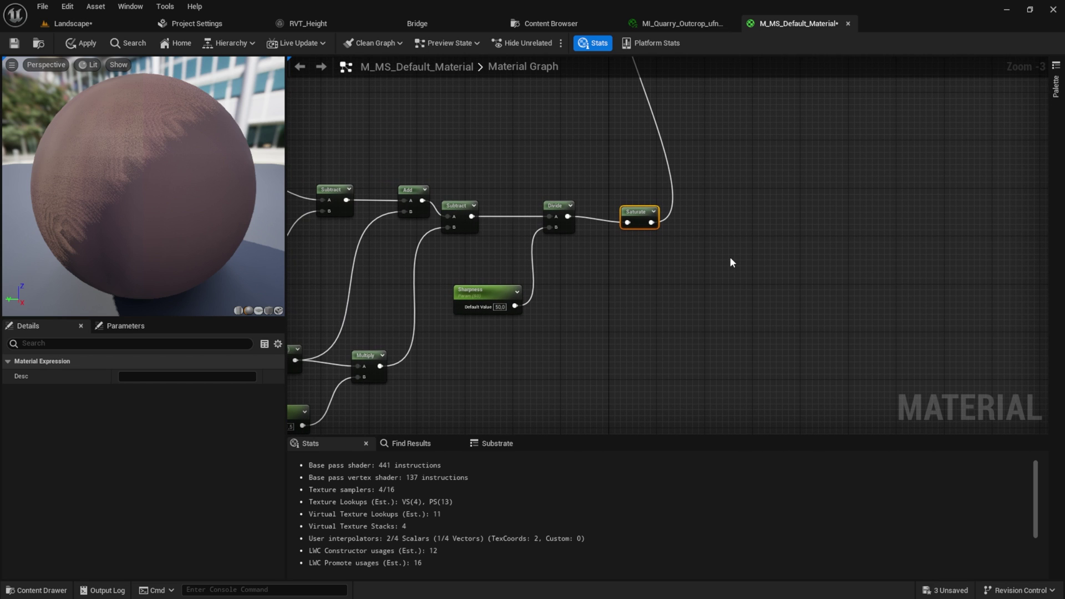
{"action": "right_click_drag", "start_coordinate": [708, 308], "coordinate": [684, 245]}
{"action": "right_click", "coordinate": [618, 288]}
{"action": "type", "text": "vertex"}
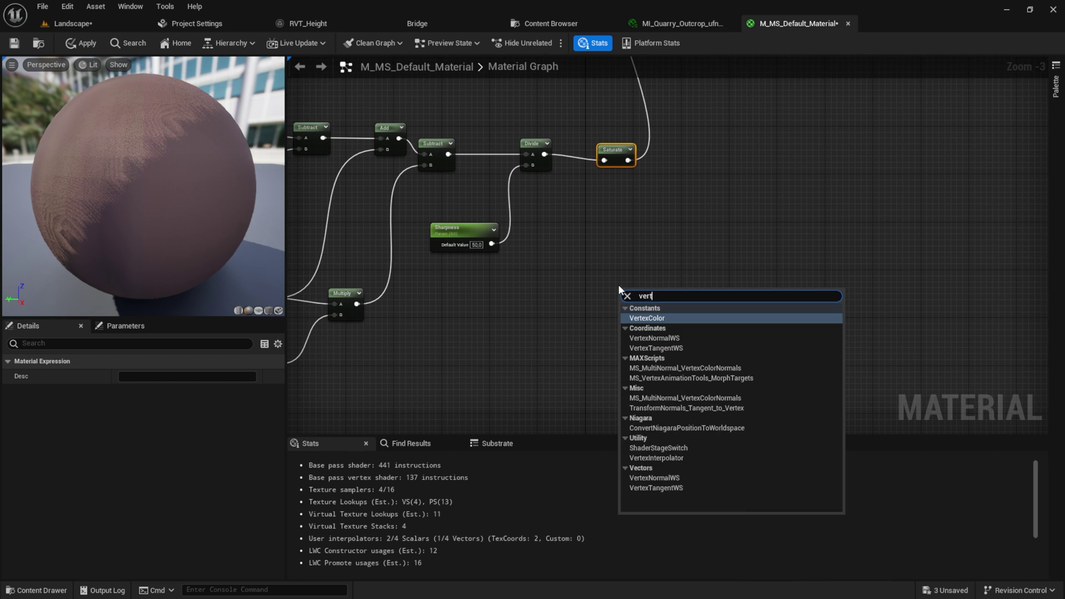
{"action": "key", "text": "Down"}
{"action": "key", "text": "Down"}
{"action": "key", "text": "Return"}
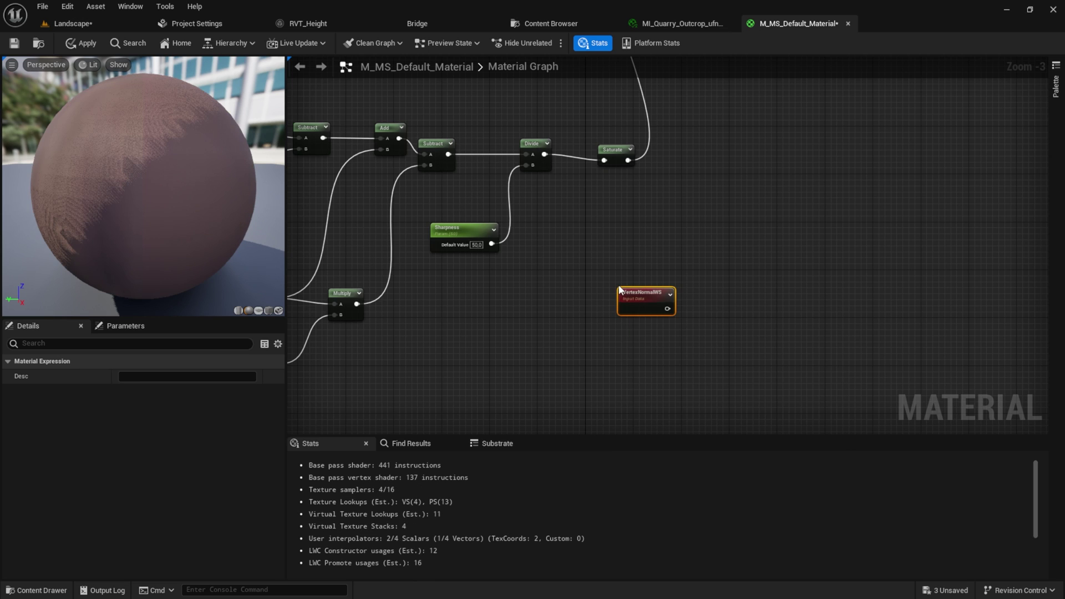
- Duplicate the B-channel component Mask beside the VertexNormalWS node and connect the VertexNormalWS output to it
{"action": "right_click_drag", "start_coordinate": [676, 278], "coordinate": [567, 206]}
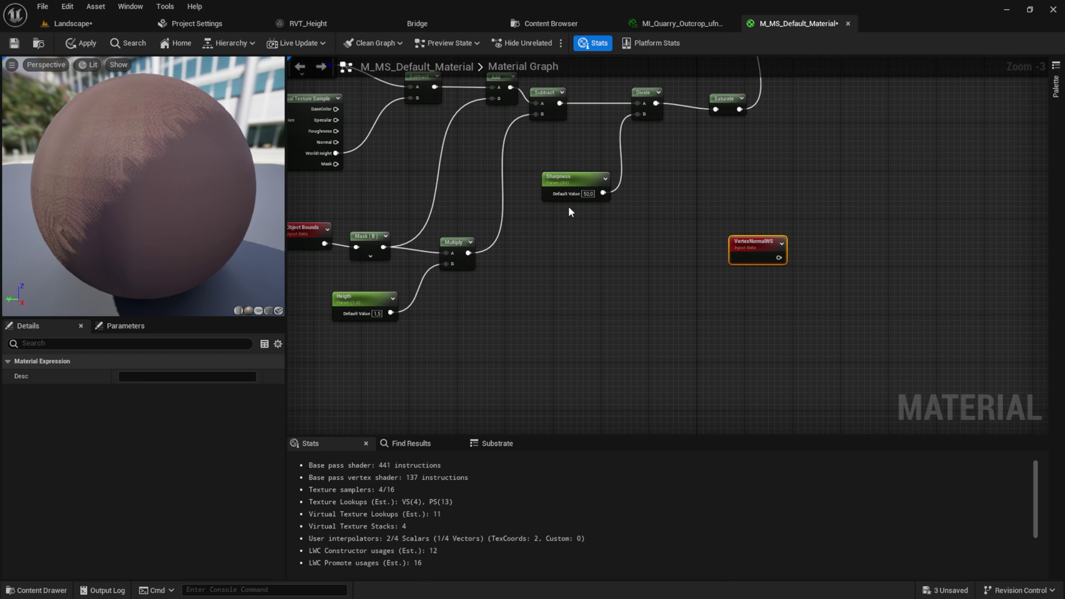
{"action": "left_click", "coordinate": [355, 236]}
{"action": "key", "text": "ctrl+c"}
{"action": "left_click", "coordinate": [810, 242]}
{"action": "key", "text": "ctrl+v"}
{"action": "left_click_drag", "start_coordinate": [811, 252], "coordinate": [778, 259]}
{"action": "left_click_drag", "start_coordinate": [754, 242], "coordinate": [704, 231]}
{"action": "left_click_drag", "start_coordinate": [824, 242], "coordinate": [788, 236]}
{"action": "right_click_drag", "start_coordinate": [818, 271], "coordinate": [743, 258]}
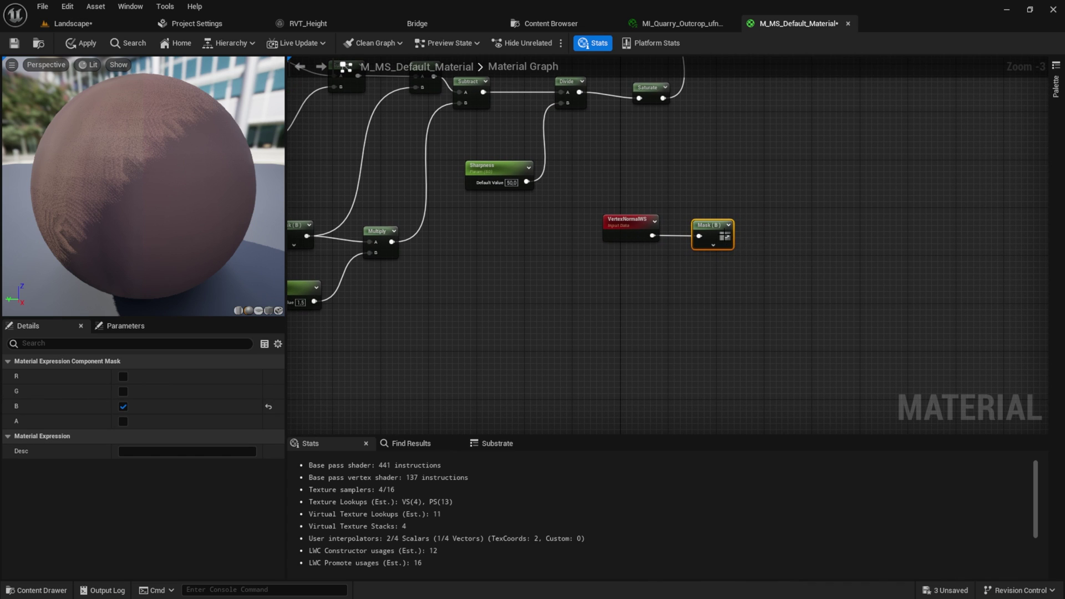
- Multiply the VertexNormalWS mask by a new scalar parameter named Stretching with a default value of 1
{"action": "left_click_drag", "start_coordinate": [725, 237], "coordinate": [770, 253]}
{"action": "type", "text": "multi"}
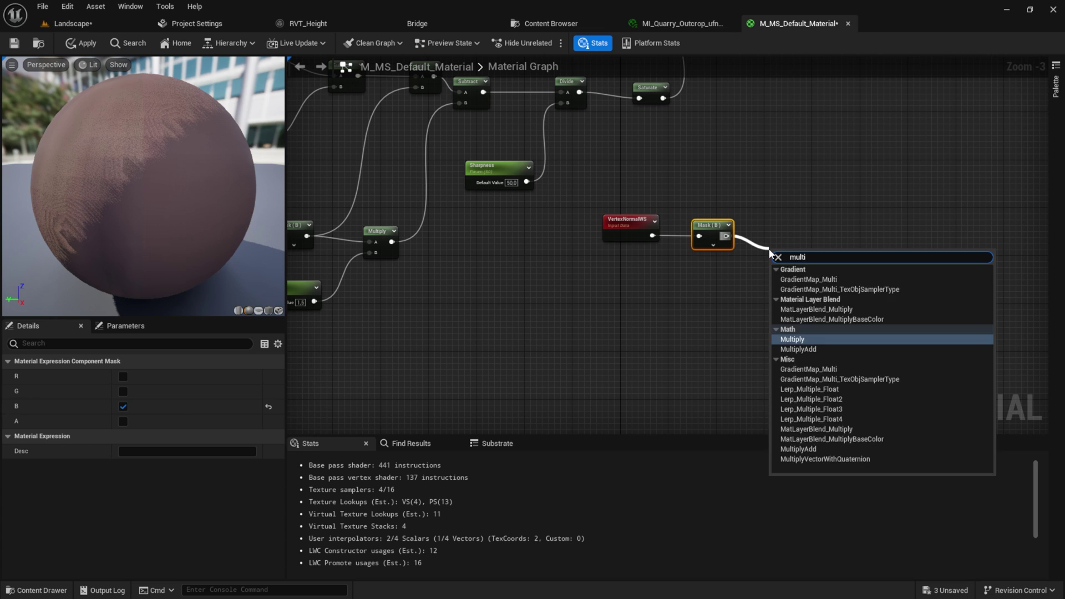
{"action": "key", "text": "Return"}
{"action": "left_click_drag", "start_coordinate": [779, 277], "coordinate": [732, 298]}
{"action": "type", "text": "scalar"}
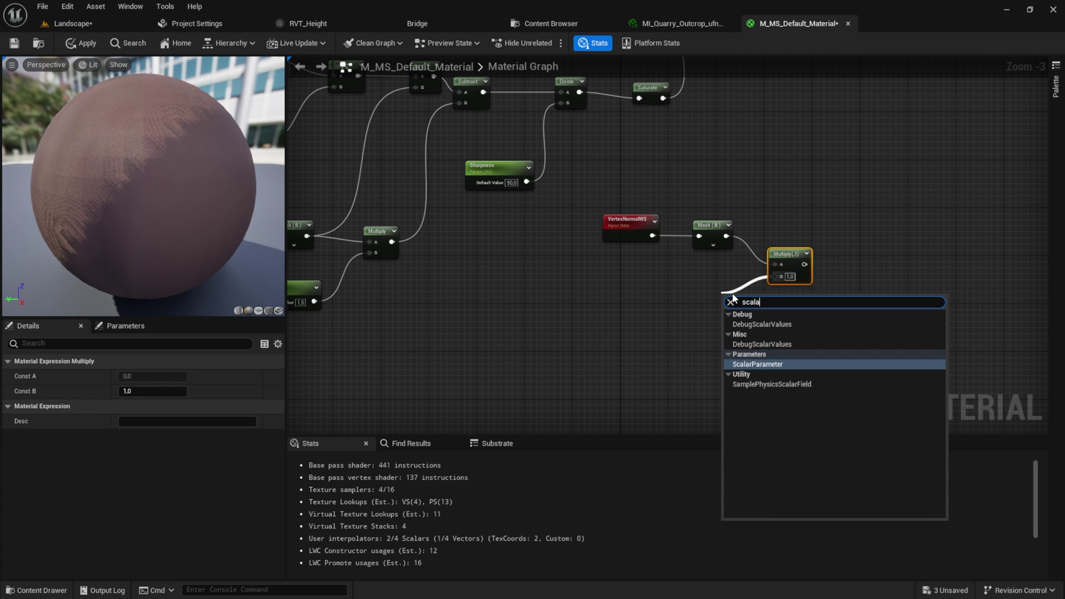
{"action": "key", "text": "Return"}
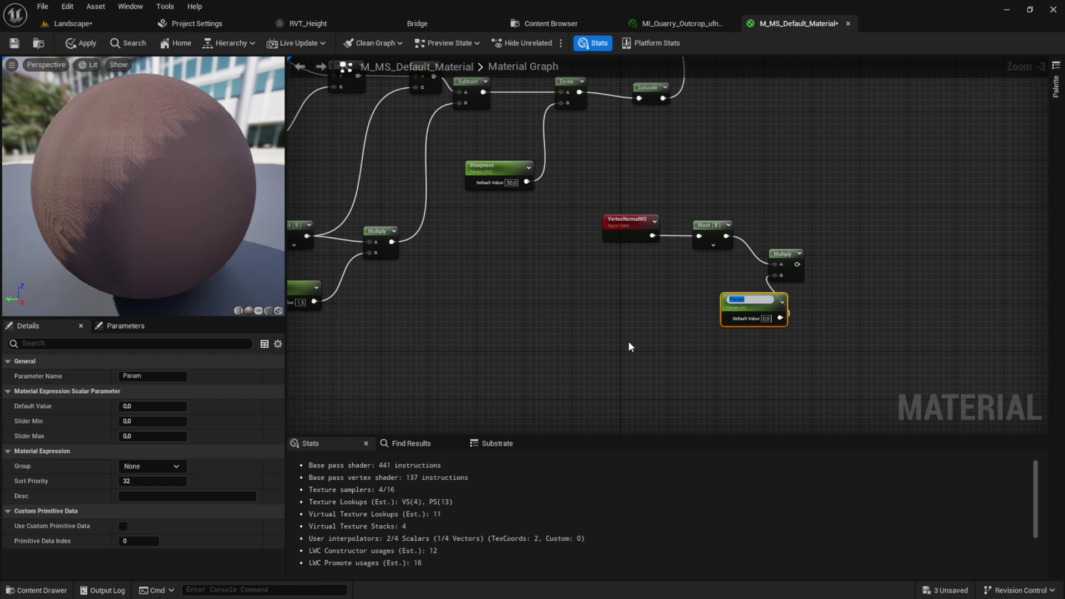
{"action": "type", "text": "Stretching"}
{"action": "key", "text": "Return"}
{"action": "left_click_drag", "start_coordinate": [729, 308], "coordinate": [664, 300]}
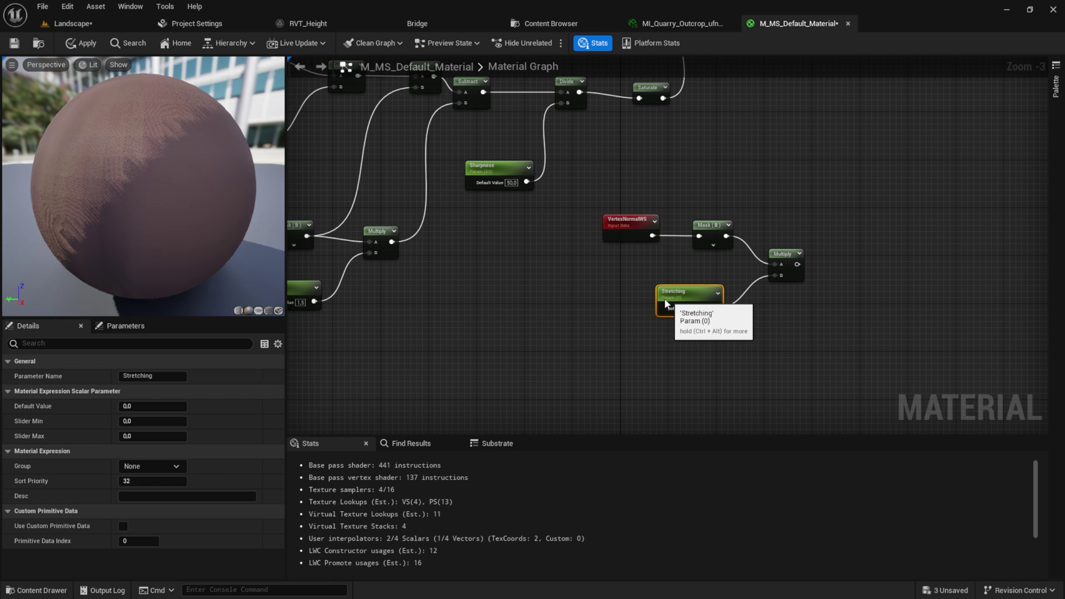
{"action": "type", "text": "1"}
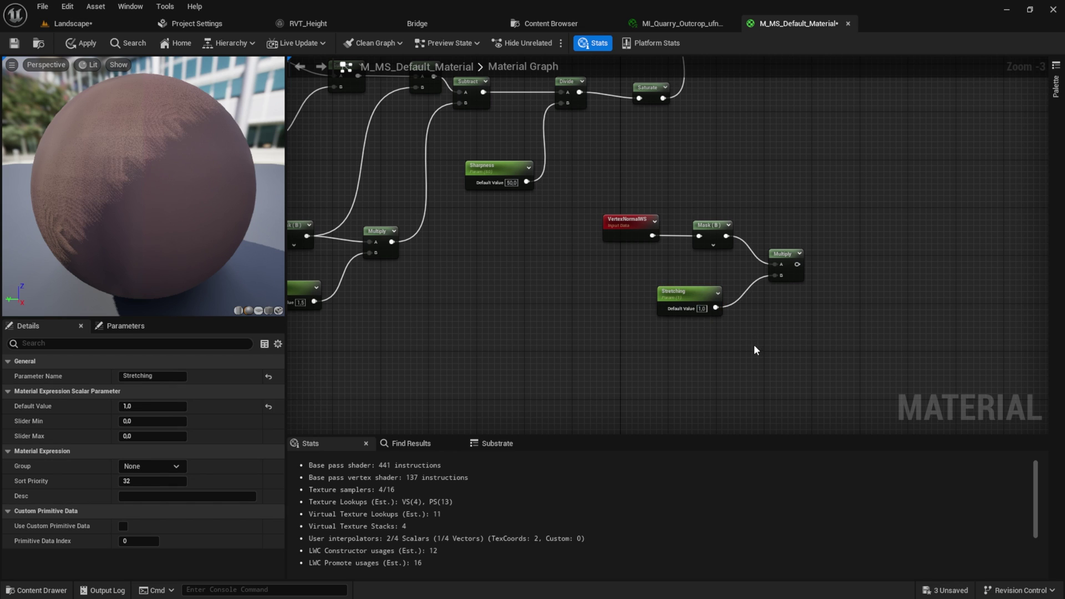
{"action": "left_click", "coordinate": [753, 344]}
- Feed the Stretching Multiply output into a new Saturate node
{"action": "right_click_drag", "start_coordinate": [811, 271], "coordinate": [796, 295]}
{"action": "left_click_drag", "start_coordinate": [784, 291], "coordinate": [783, 224]}
{"action": "type", "text": "sature"}
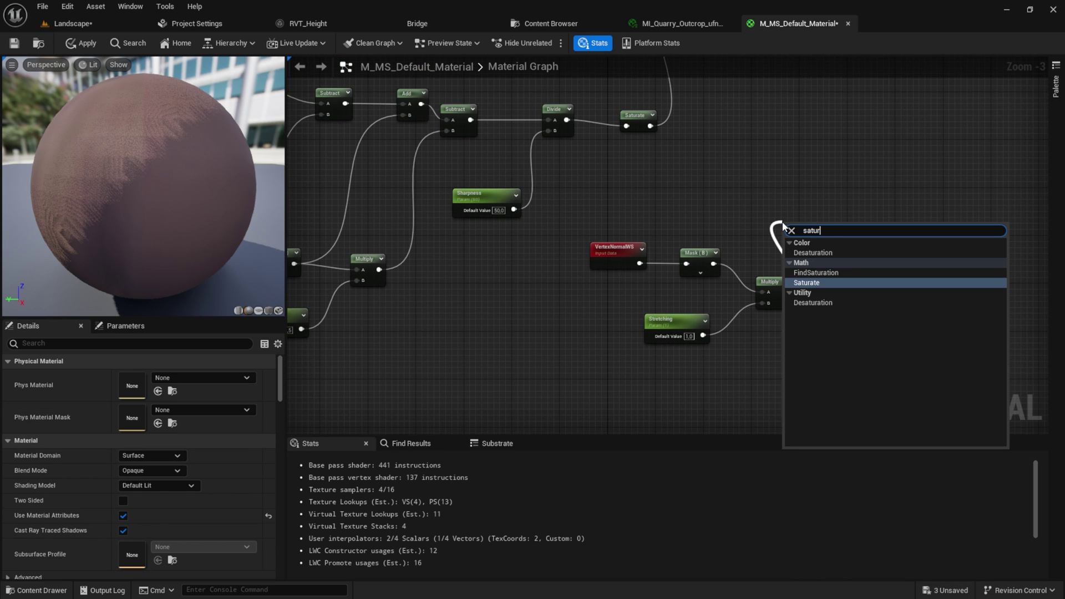
{"action": "key", "text": "Return"}
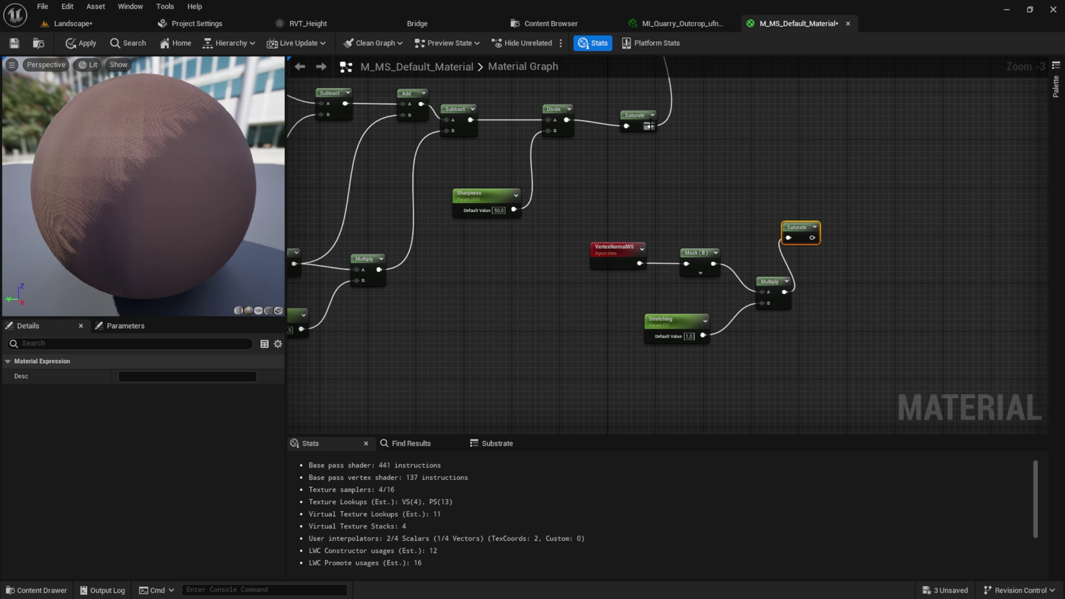
- Create a Multiply node combining the height-blend Saturate with the vertex-normal Saturate
{"action": "left_click_drag", "start_coordinate": [649, 126], "coordinate": [811, 237]}
{"action": "type", "text": "multi"}
{"action": "key", "text": "Return"}
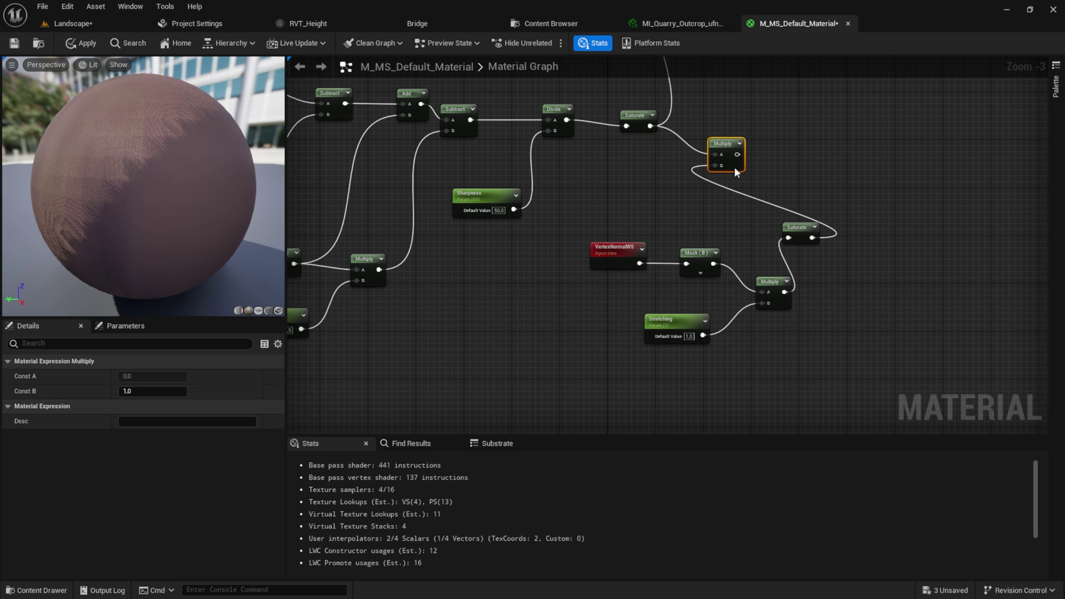
- Route the combined Multiply output to the material blend in place of the height Saturate output, and apply the material
{"action": "right_click_drag", "start_coordinate": [735, 167], "coordinate": [761, 281]}
{"action": "left_click_drag", "start_coordinate": [763, 269], "coordinate": [654, 290]}
{"action": "right_click_drag", "start_coordinate": [660, 410], "coordinate": [604, 58]}
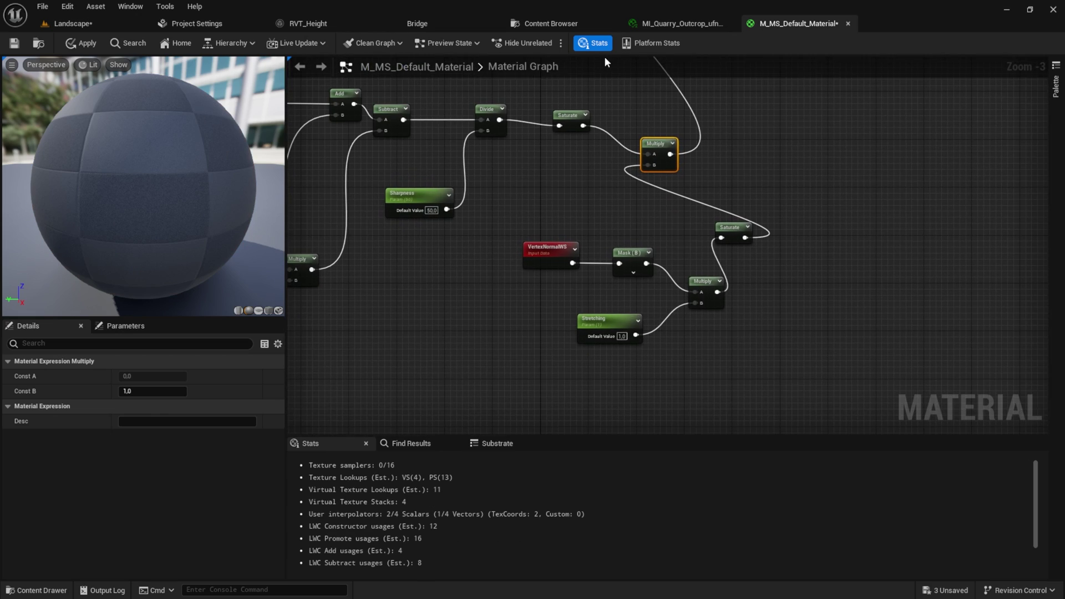
{"action": "left_click", "coordinate": [81, 45]}
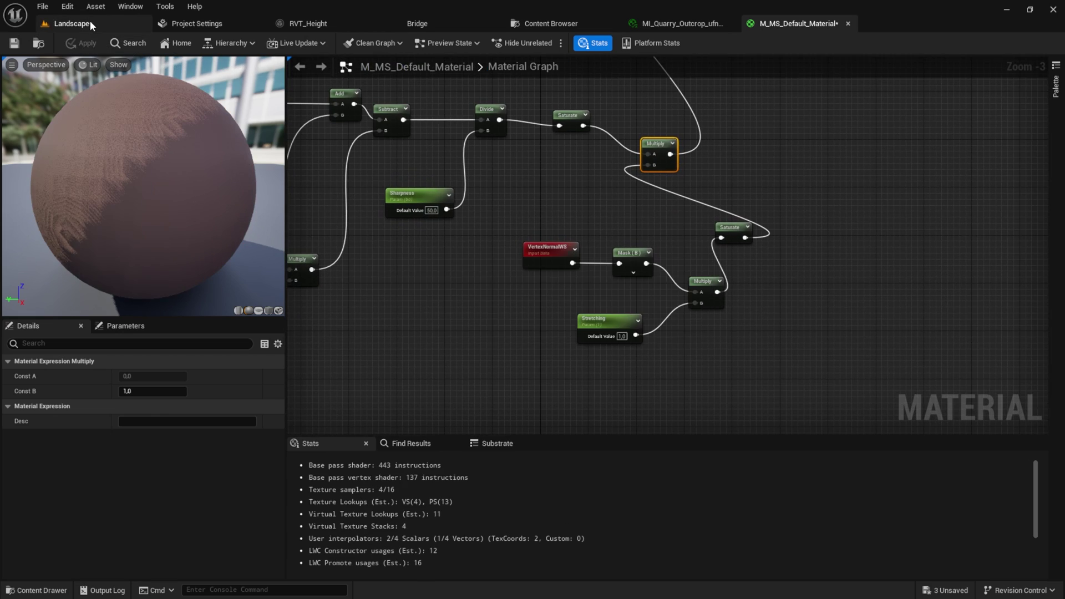
- Raise the rock outcrop slightly along Z in the Landscape level, examine the texture stretching on its sides, and return to the material graph
{"action": "left_click", "coordinate": [89, 21]}
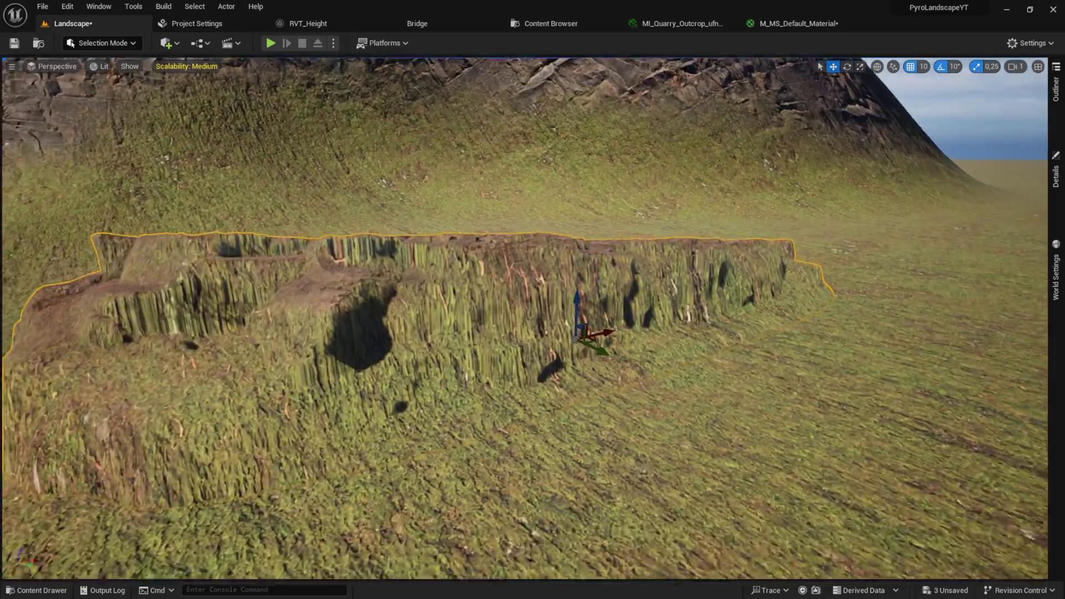
{"action": "right_click_drag", "start_coordinate": [524, 319], "coordinate": [516, 204]}
{"action": "mouse_move", "coordinate": [589, 251]}
{"action": "left_mouse_down"}
{"action": "mouse_move", "coordinate": [613, 144]}
{"action": "mouse_move", "coordinate": [594, 269]}
{"action": "mouse_move", "coordinate": [593, 233]}
{"action": "left_mouse_up"}
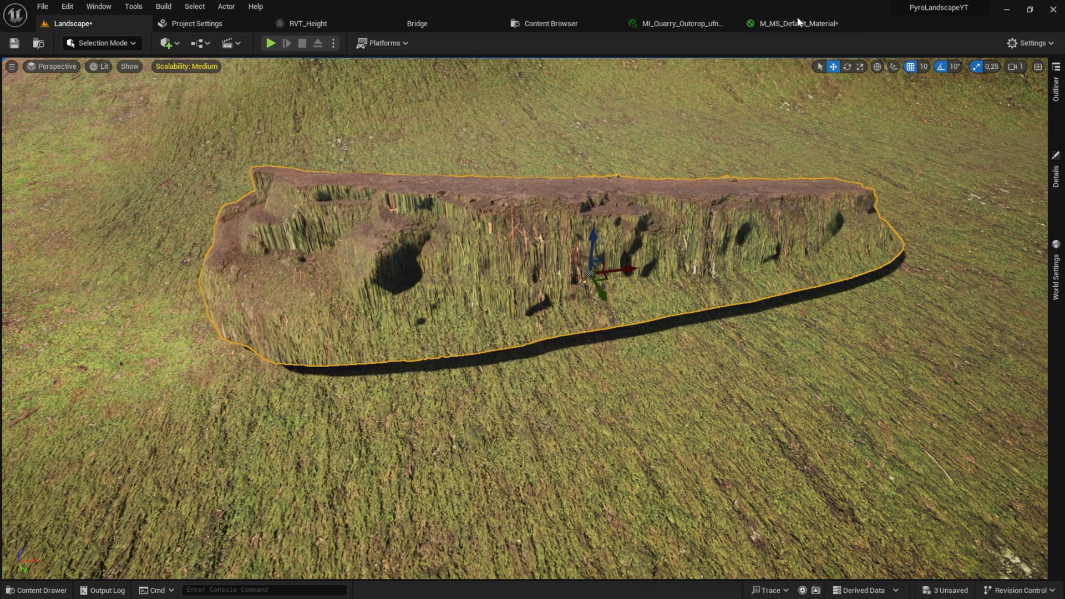
{"action": "left_click", "coordinate": [797, 22]}
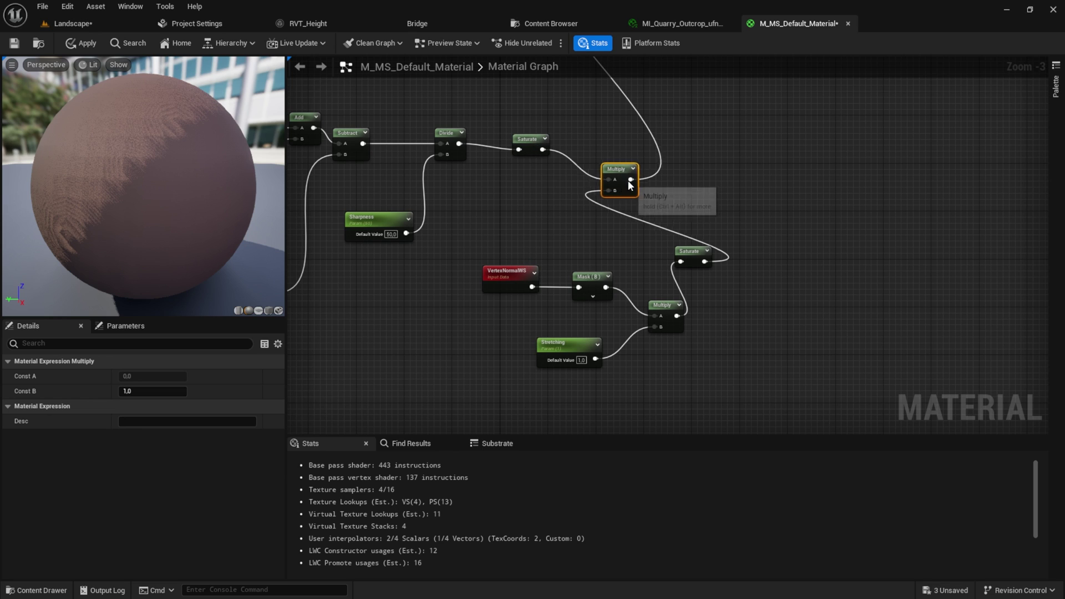
- Insert a OneMinus node between the height-blend Saturate and the A input of the combined Multiply
{"action": "left_click_drag", "start_coordinate": [628, 186], "coordinate": [672, 181]}
{"action": "right_click_drag", "start_coordinate": [373, 147], "coordinate": [509, 178]}
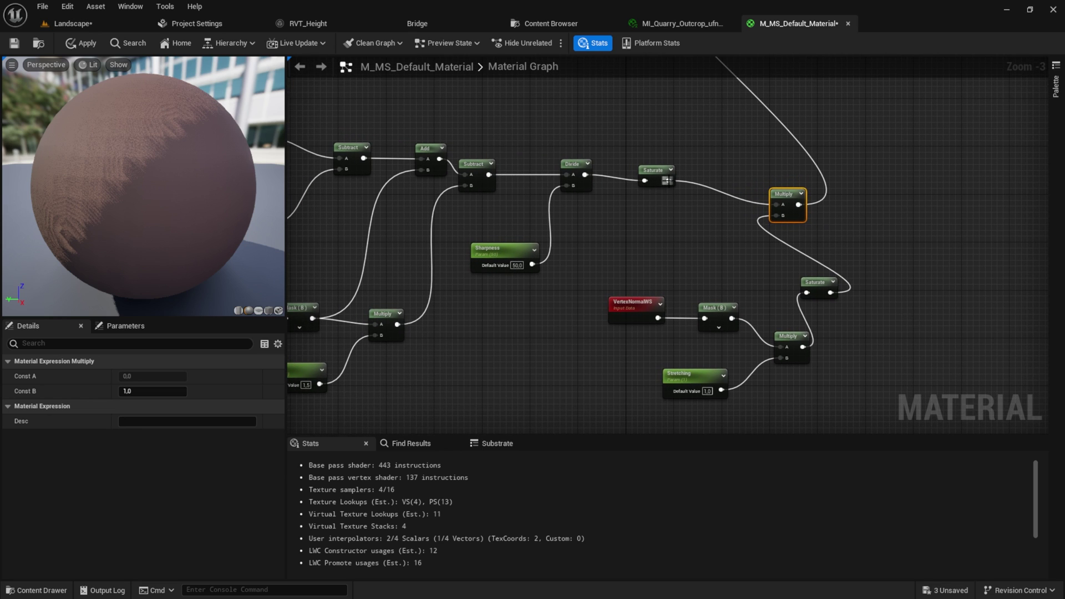
{"action": "left_click_drag", "start_coordinate": [667, 180], "coordinate": [694, 192]}
{"action": "type", "text": "one"}
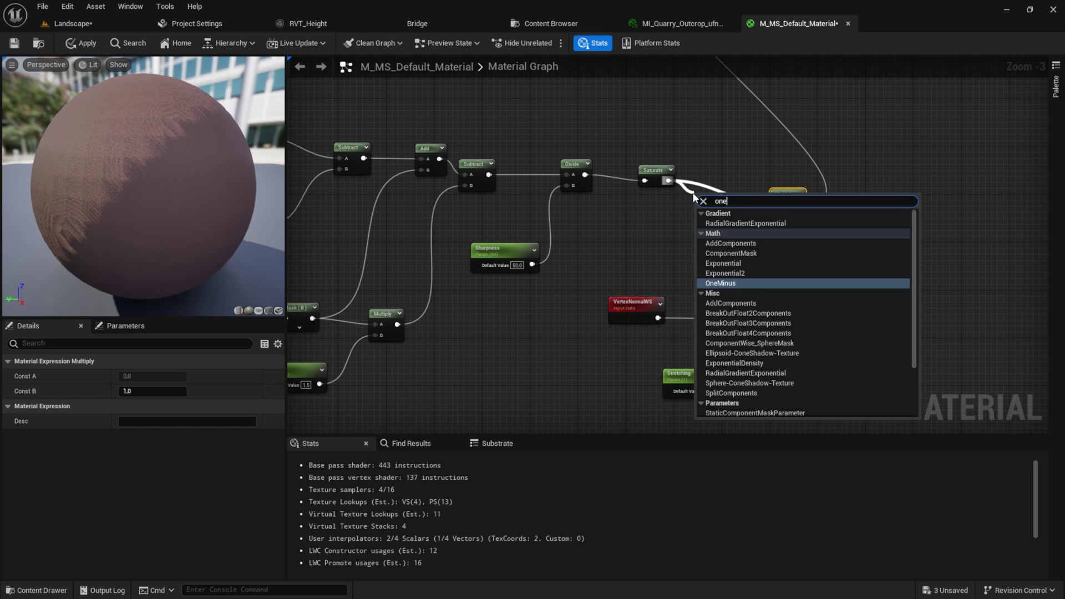
{"action": "type", "text": "m"}
{"action": "key", "text": "Return"}
{"action": "left_click_drag", "start_coordinate": [696, 197], "coordinate": [717, 189]}
{"action": "key", "text": "Escape"}
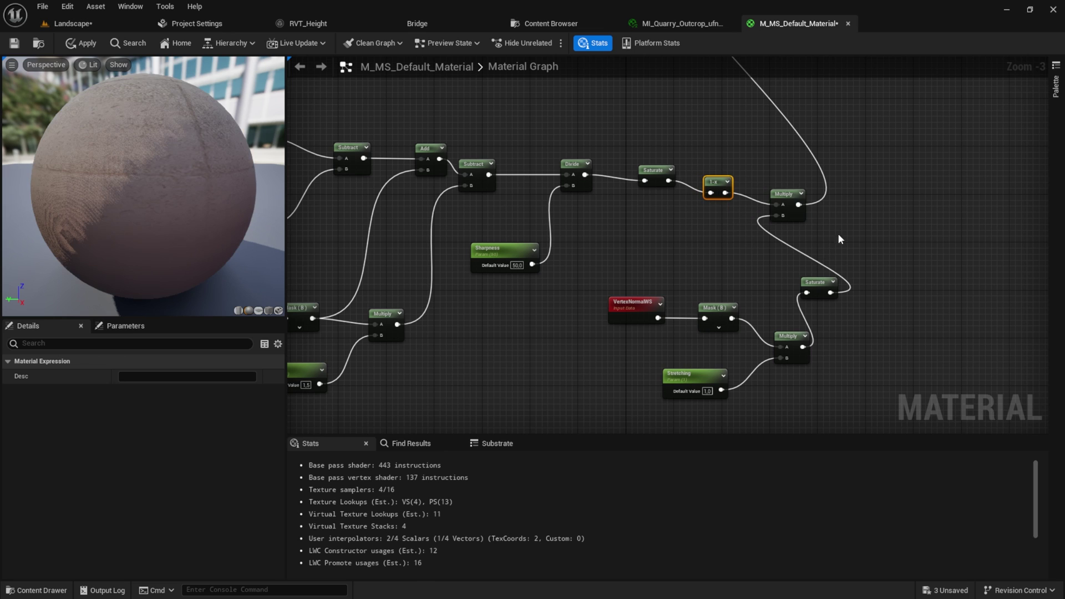
- Route the combined Multiply output through a new OneMinus node into the material blend, and apply the material
{"action": "right_click_drag", "start_coordinate": [837, 233], "coordinate": [780, 265]}
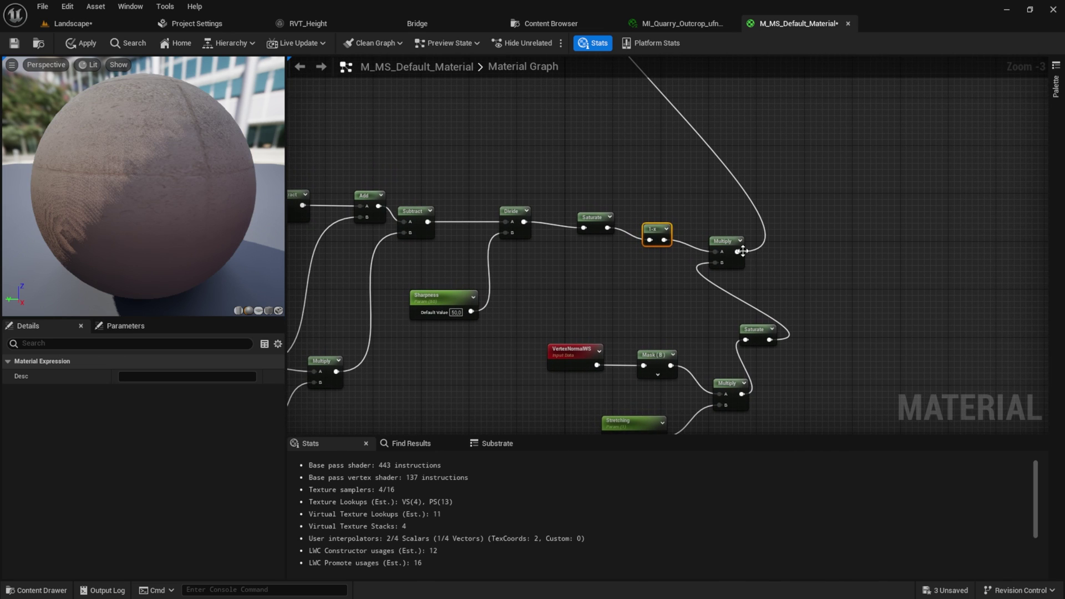
{"action": "left_click_drag", "start_coordinate": [743, 251], "coordinate": [762, 200]}
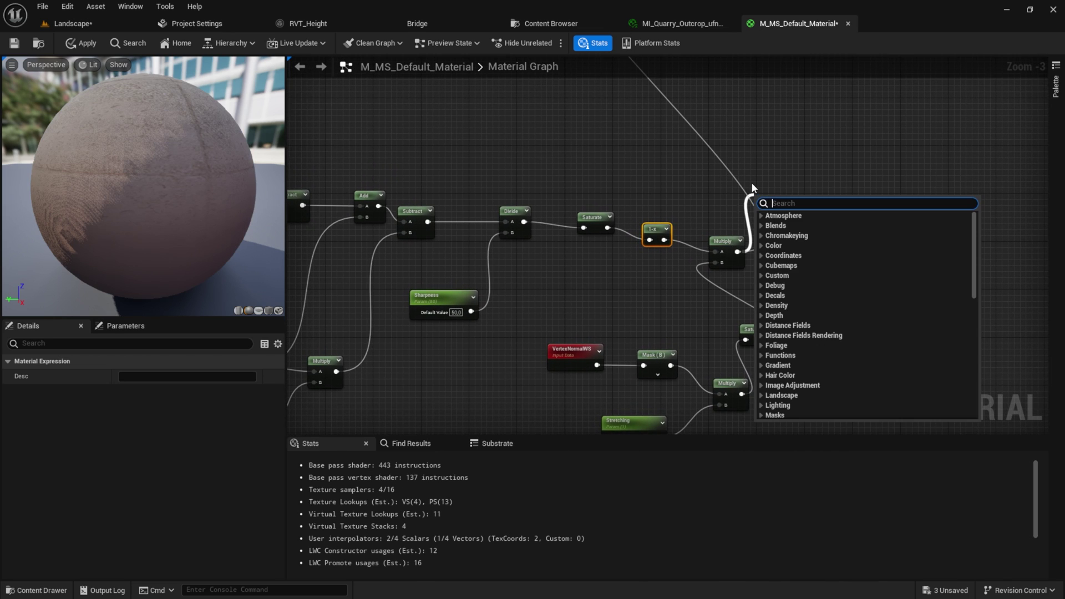
{"action": "type", "text": "1-x"}
{"action": "key", "text": "Return"}
{"action": "right_click_drag", "start_coordinate": [792, 228], "coordinate": [817, 397]}
{"action": "left_click_drag", "start_coordinate": [802, 381], "coordinate": [611, 143]}
{"action": "right_click_drag", "start_coordinate": [805, 366], "coordinate": [734, 245]}
{"action": "left_click", "coordinate": [81, 44]}
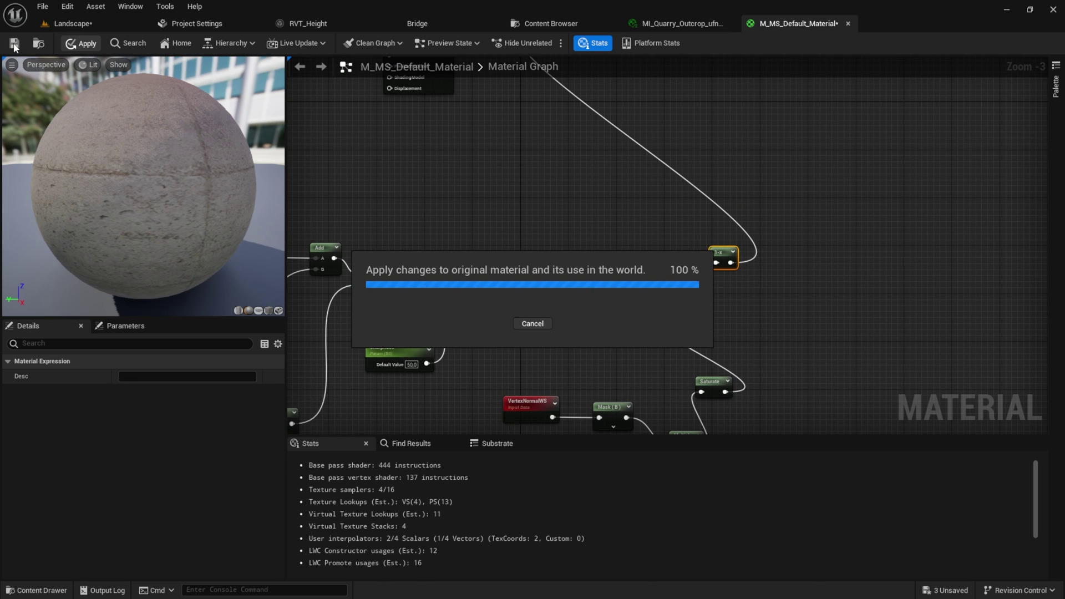
- Review the height-mask nodes, the vertex-normal stretching nodes and the two OneMinus nodes in the material graph
{"action": "right_click_drag", "start_coordinate": [577, 277], "coordinate": [805, 242]}
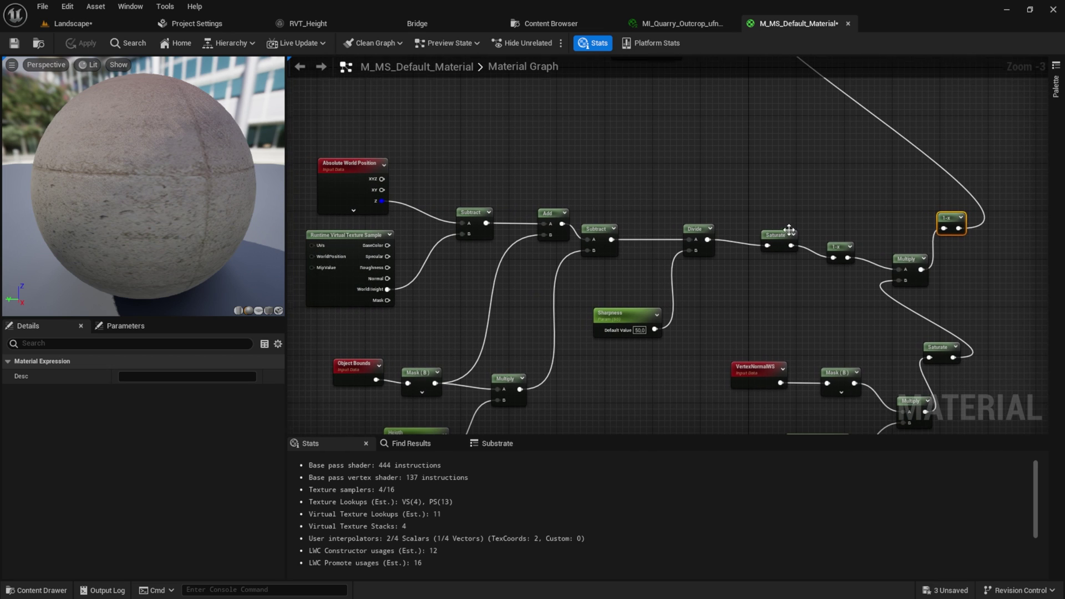
{"action": "left_click_drag", "start_coordinate": [848, 178], "coordinate": [360, 315]}
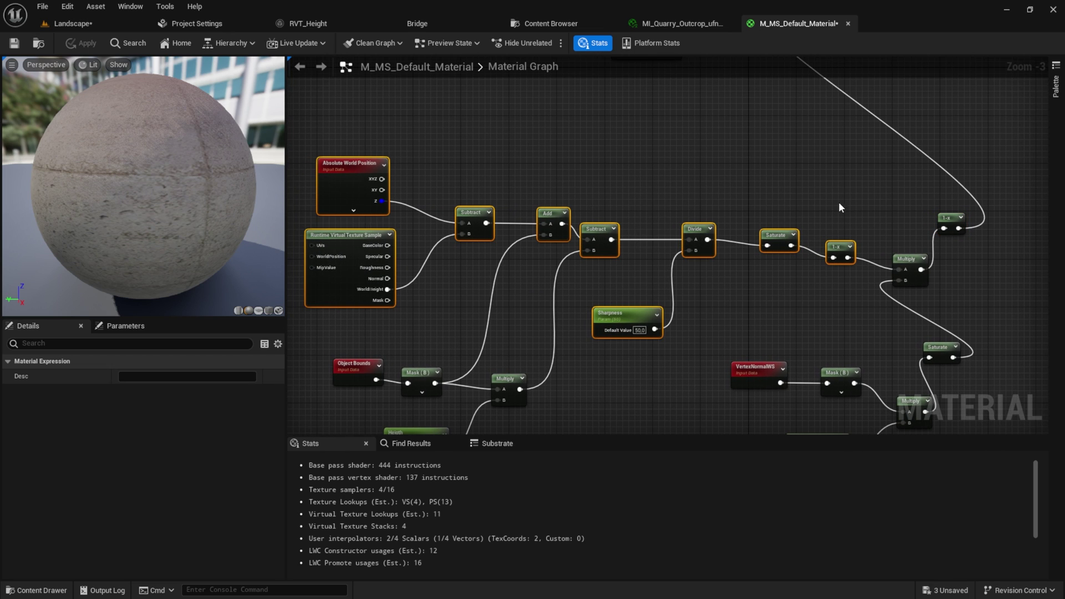
{"action": "right_click_drag", "start_coordinate": [838, 208], "coordinate": [722, 162]}
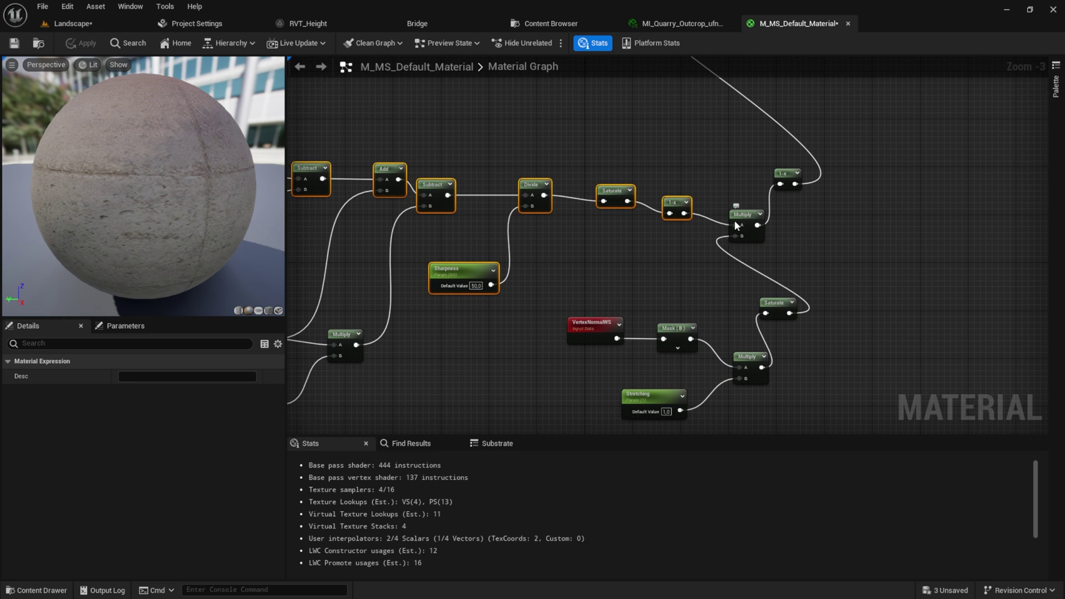
{"action": "left_click_drag", "start_coordinate": [581, 293], "coordinate": [814, 399]}
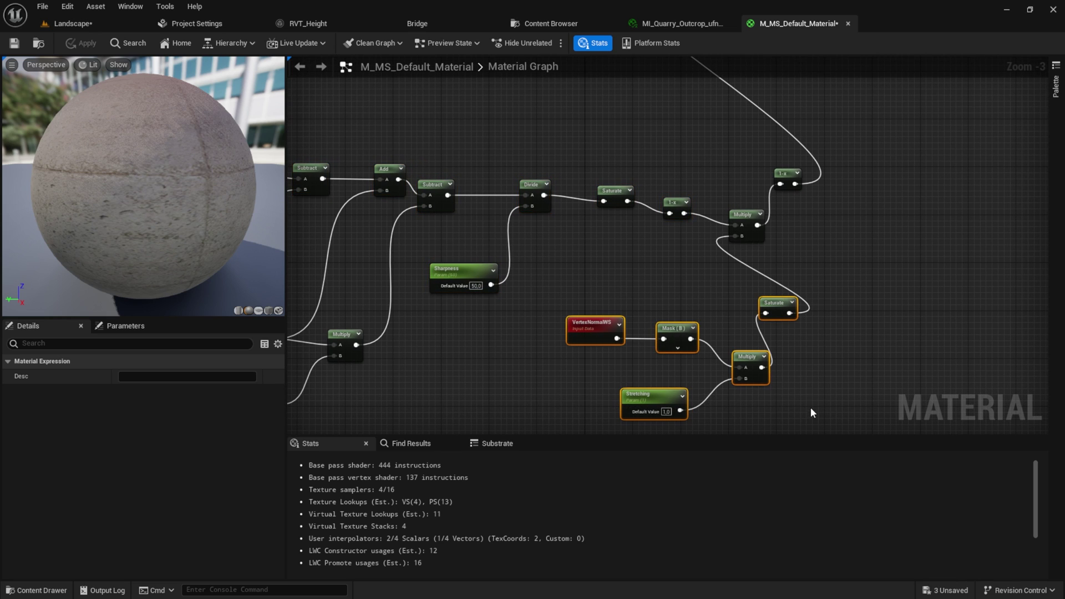
{"action": "right_click_drag", "start_coordinate": [828, 194], "coordinate": [816, 268]}
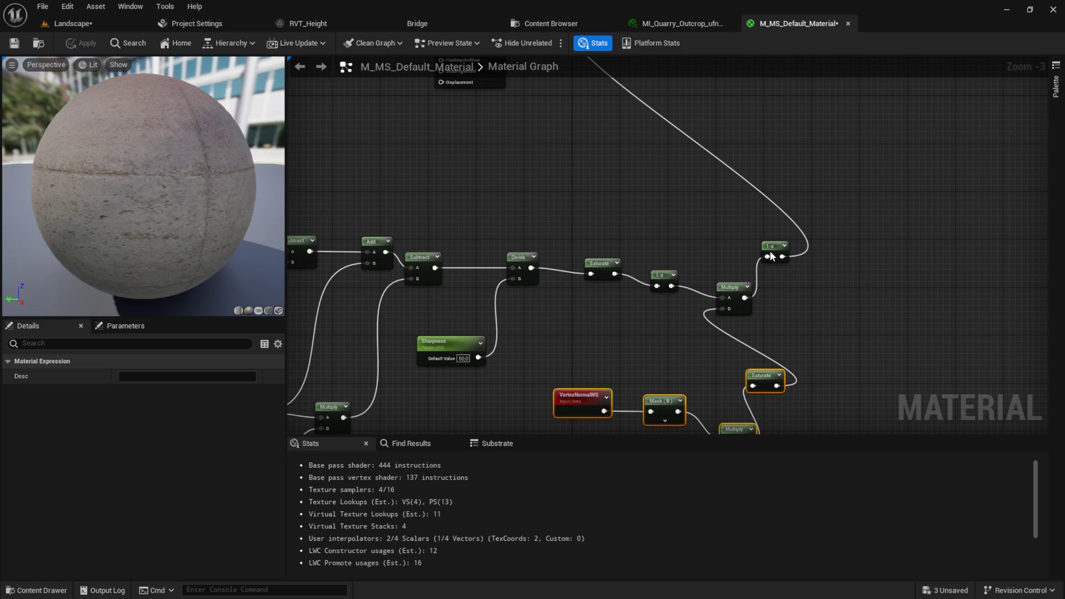
{"action": "left_click", "coordinate": [775, 251]}
{"action": "left_click", "coordinate": [661, 276]}
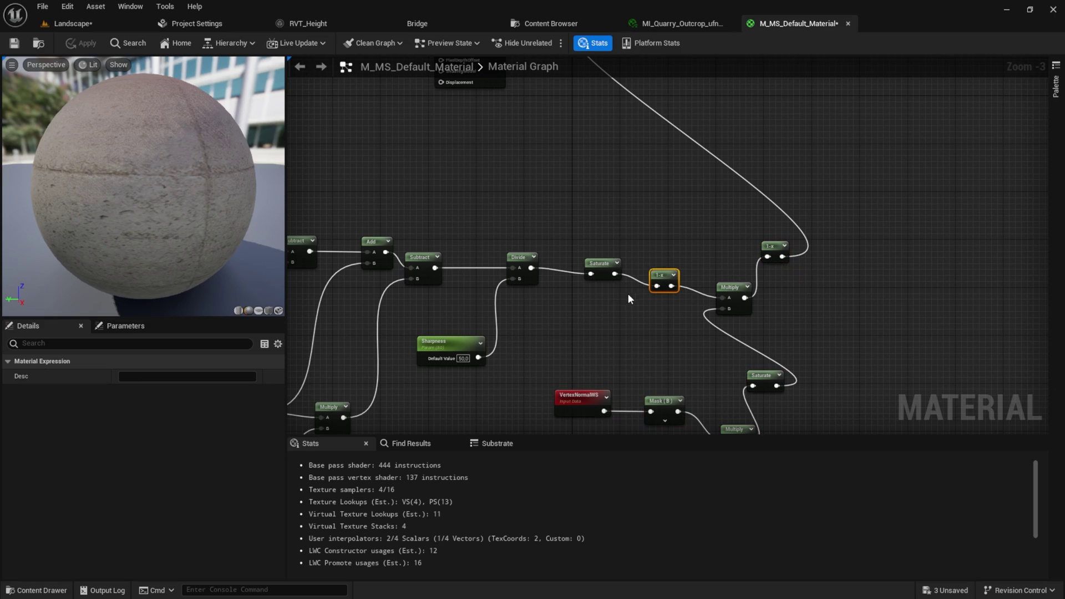
{"action": "right_click_drag", "start_coordinate": [628, 298], "coordinate": [800, 306]}
- Lower the rock outcrop into the ground along Z in the Landscape level and examine its blend with the terrain
{"action": "left_click", "coordinate": [72, 23]}
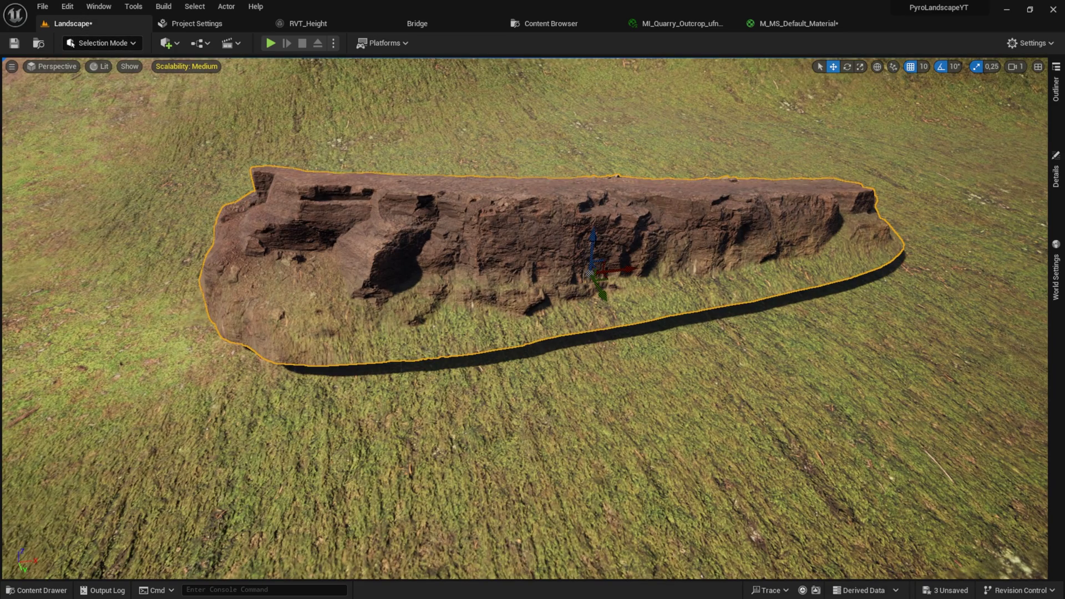
{"action": "left_click_drag", "start_coordinate": [595, 236], "coordinate": [601, 261]}
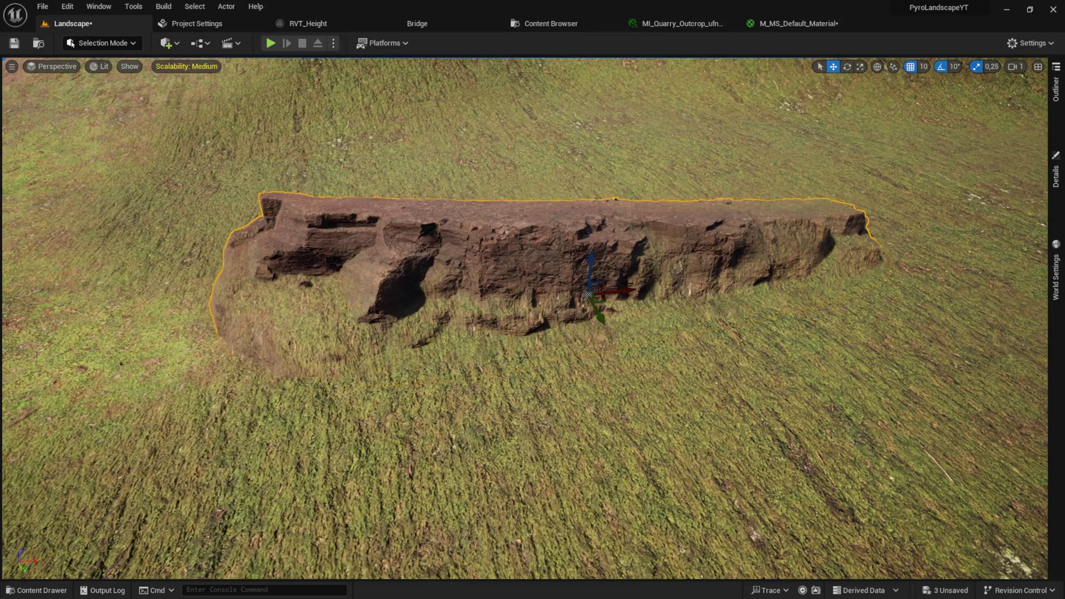
{"action": "middle_click_drag", "start_coordinate": [600, 261], "coordinate": [645, 275]}
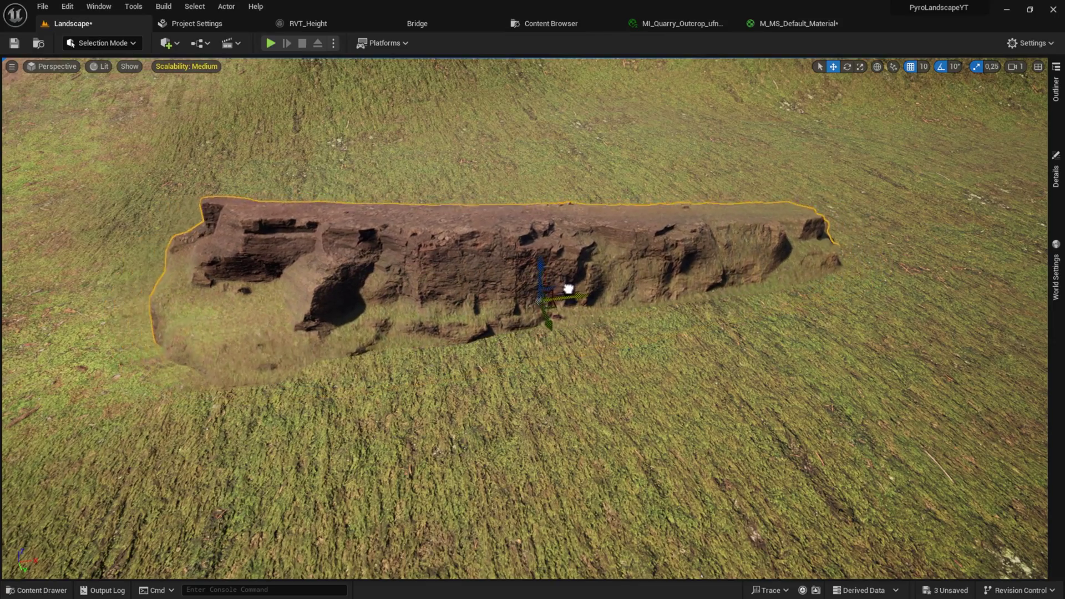
{"action": "right_click_drag", "start_coordinate": [645, 276], "coordinate": [684, 202]}
{"action": "key", "text": "s"}
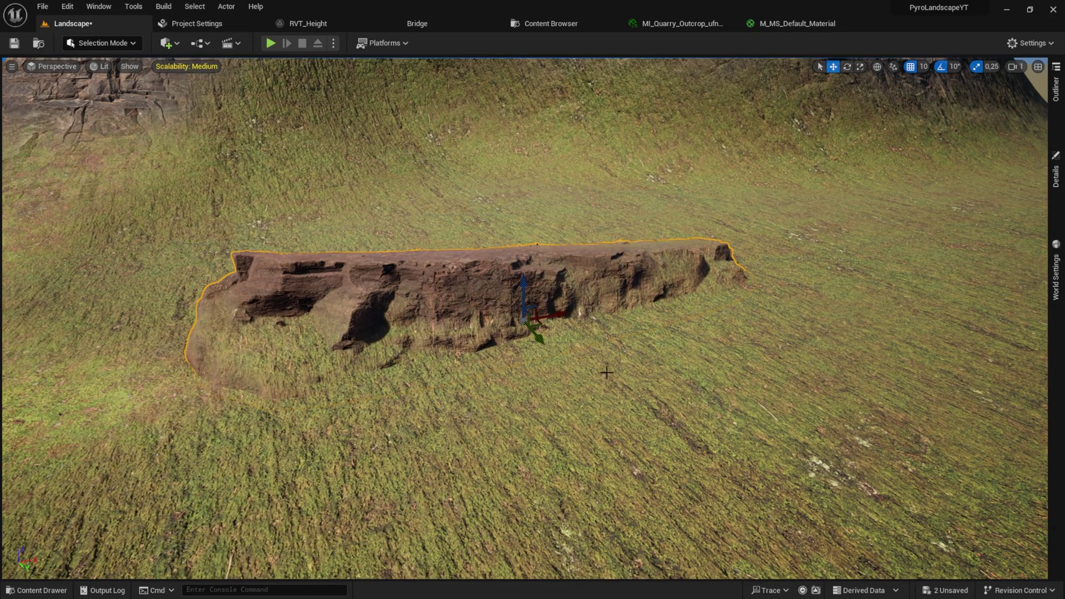
- Open the M_MS_Default_Material_Inst material instance from the Landscape content folder
{"action": "key", "text": "ctrl+space"}
{"action": "left_click", "coordinate": [703, 487]}
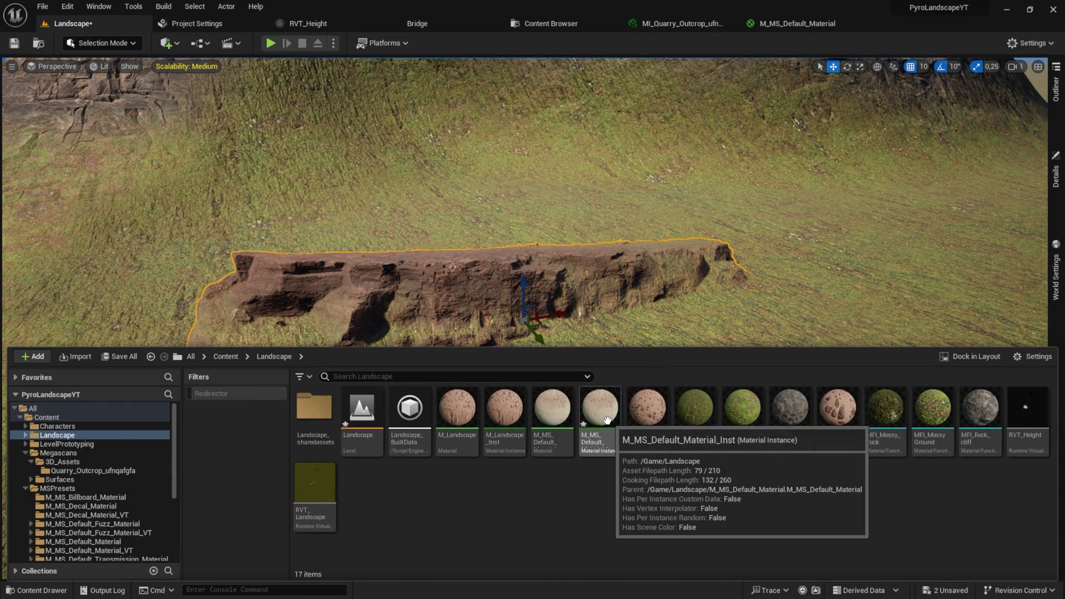
{"action": "left_click", "coordinate": [603, 421]}
{"action": "double_click", "coordinate": [602, 420]}
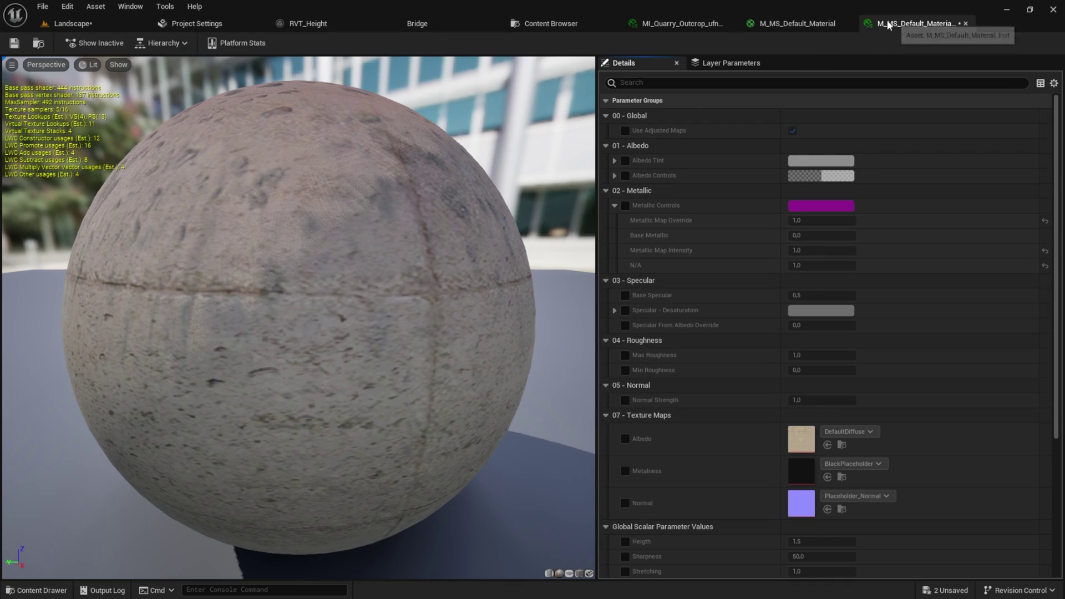
- Detach the material instance editor into a floating window over the Landscape level and make the window taller
{"action": "left_click_drag", "start_coordinate": [916, 24], "coordinate": [769, 100]}
{"action": "left_click_drag", "start_coordinate": [978, 103], "coordinate": [756, 74]}
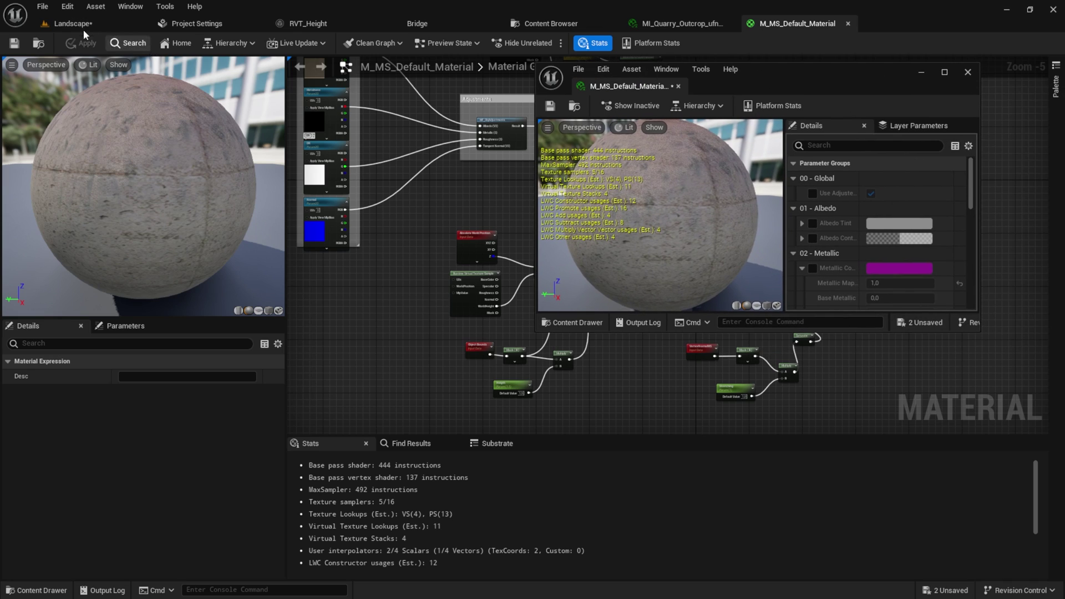
{"action": "left_click", "coordinate": [76, 24]}
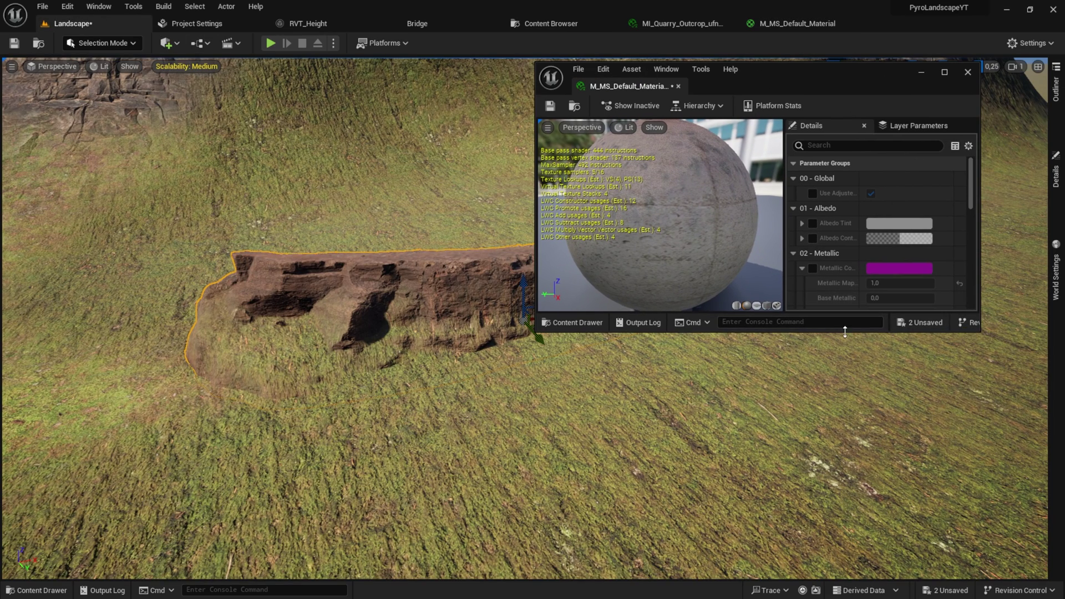
{"action": "left_click_drag", "start_coordinate": [844, 331], "coordinate": [844, 521]}
- Enable the Heigth, Sharpness and Stretching parameter overrides in the material instance and widen its window
{"action": "scroll", "coordinate": [830, 378], "scroll_direction": "down", "scroll_amount": 5}
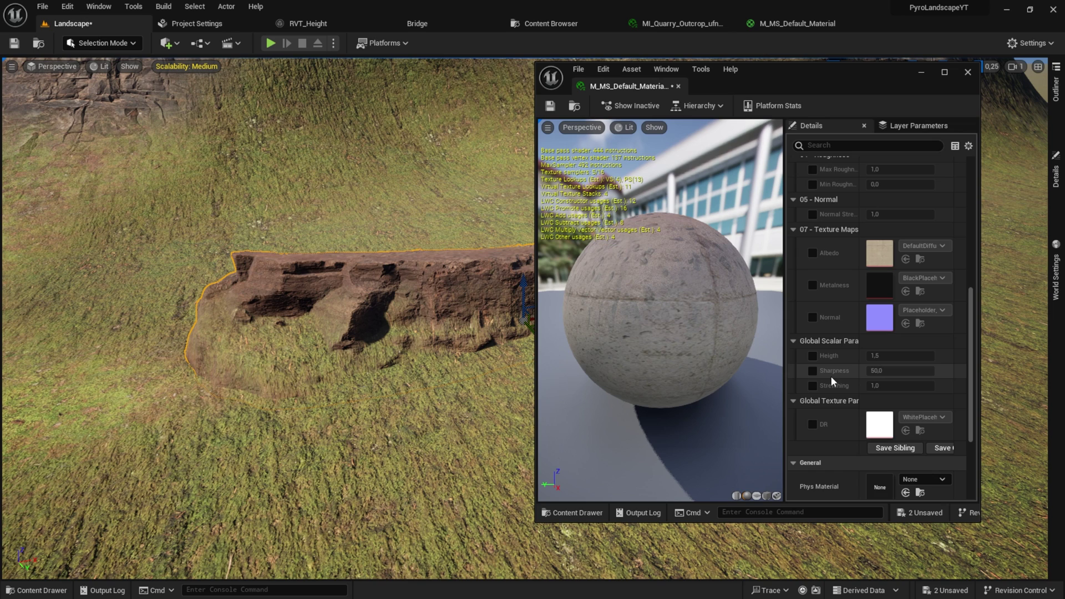
{"action": "scroll", "coordinate": [831, 376], "scroll_direction": "down", "scroll_amount": 1}
{"action": "left_click", "coordinate": [813, 338]}
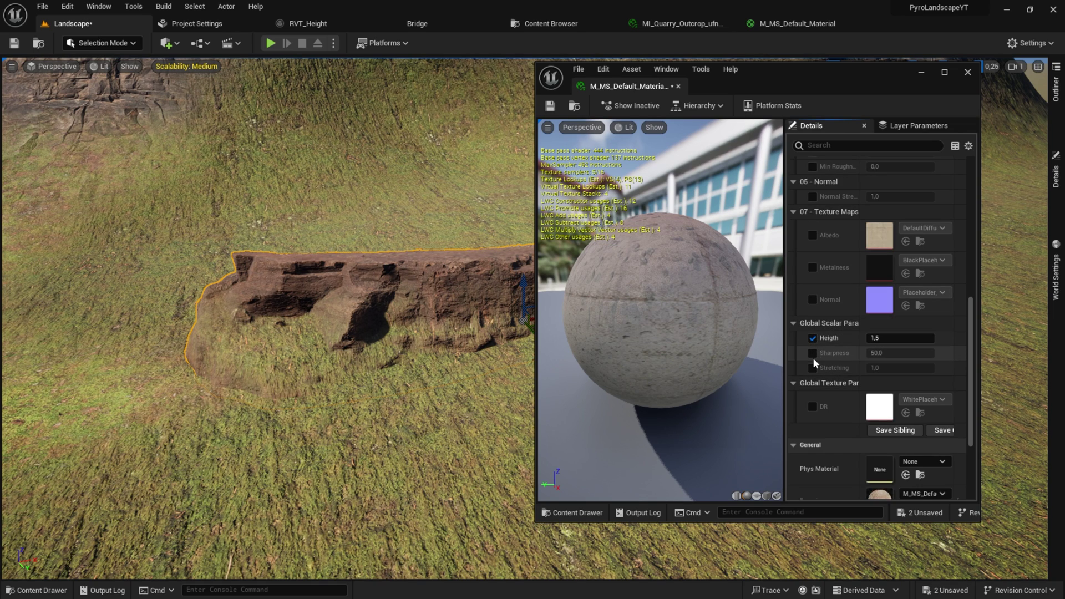
{"action": "left_click", "coordinate": [813, 353]}
{"action": "left_click", "coordinate": [812, 367]}
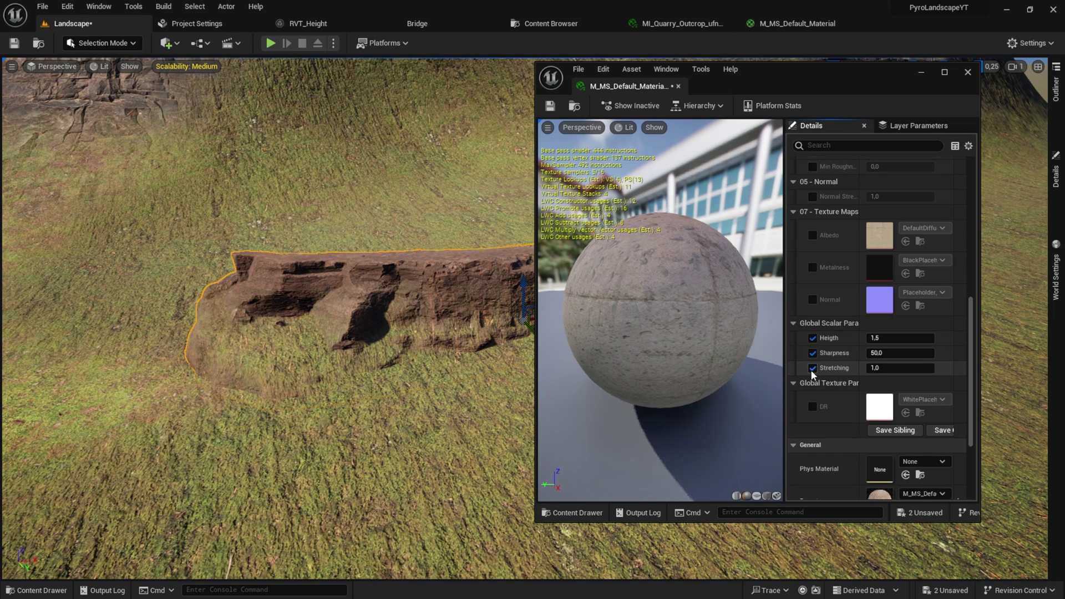
{"action": "left_click", "coordinate": [984, 338]}
{"action": "left_click_drag", "start_coordinate": [980, 338], "coordinate": [1026, 338]}
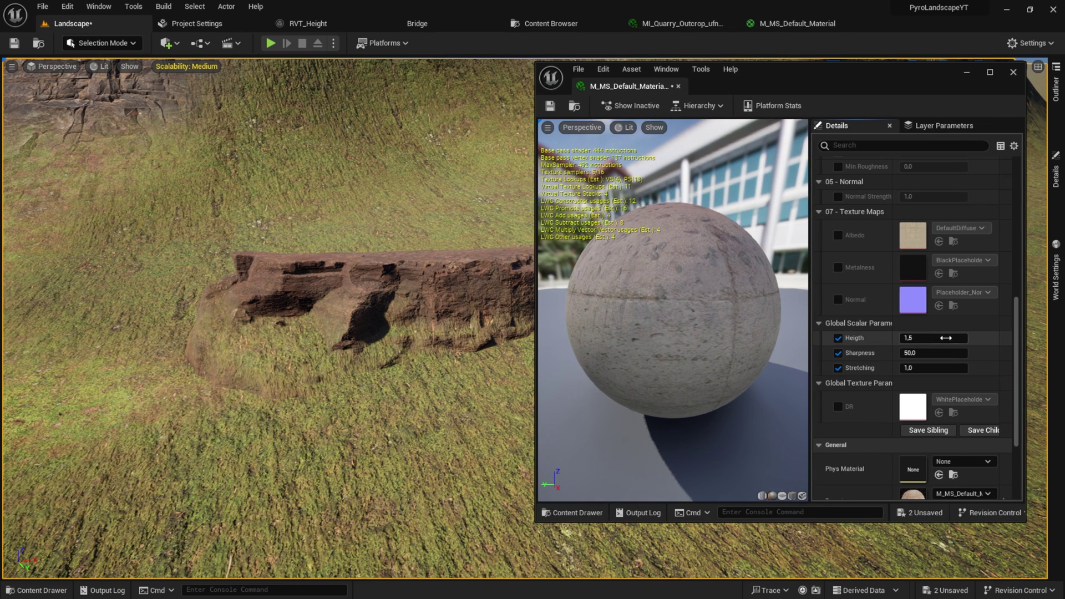
- Try Heigth values of 1 and 2 in the material instance and view the blend on the selected rock outcrop
{"action": "type", "text": "1"}
{"action": "key", "text": "Return"}
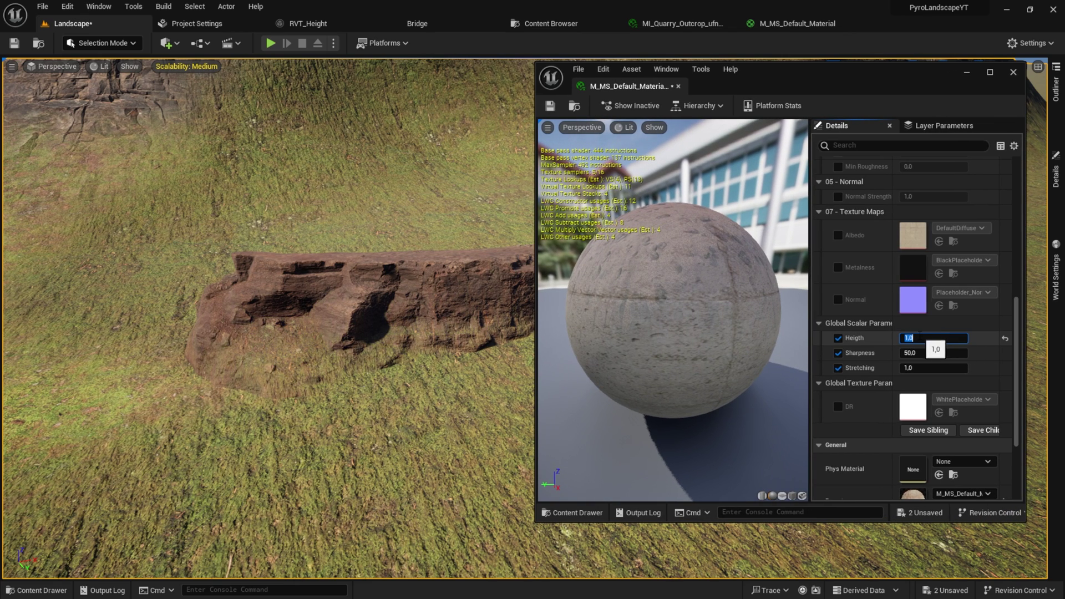
{"action": "key", "text": "Return"}
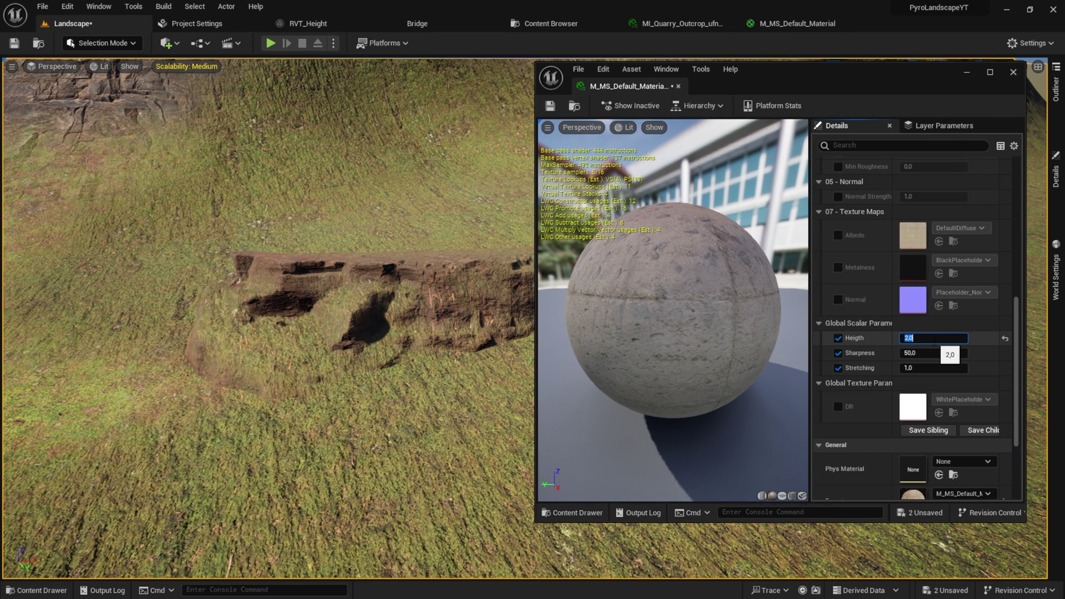
{"action": "right_click_drag", "start_coordinate": [388, 305], "coordinate": [459, 305]}
{"action": "left_click", "coordinate": [460, 305]}
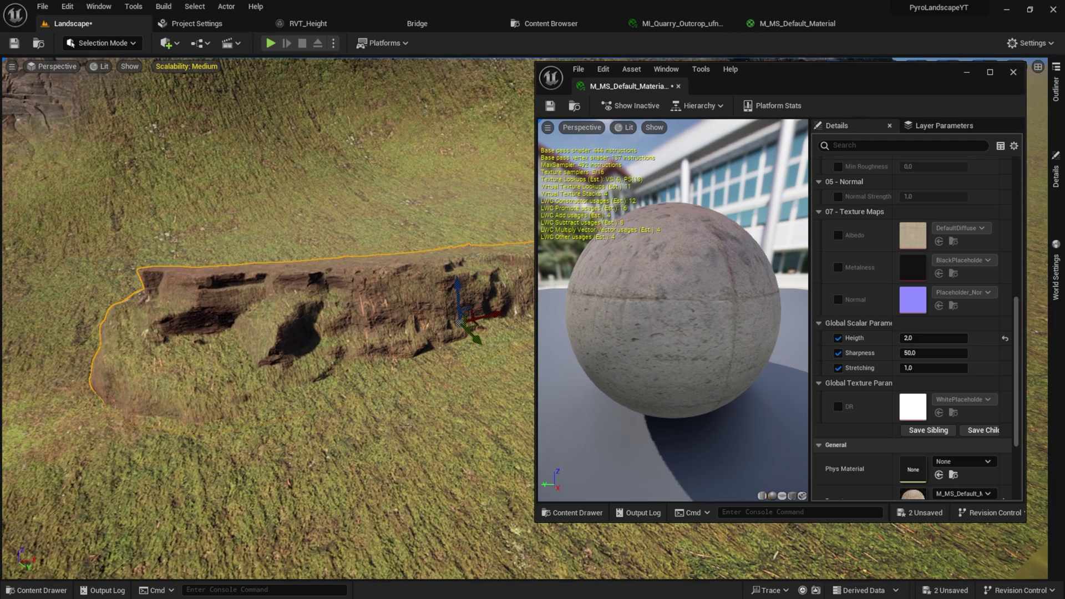
- Raise the outcrop off the ground, try a Heigth of 10, and lower the outcrop back into the terrain
{"action": "left_click_drag", "start_coordinate": [462, 289], "coordinate": [438, 200]}
{"action": "left_click", "coordinate": [904, 341]}
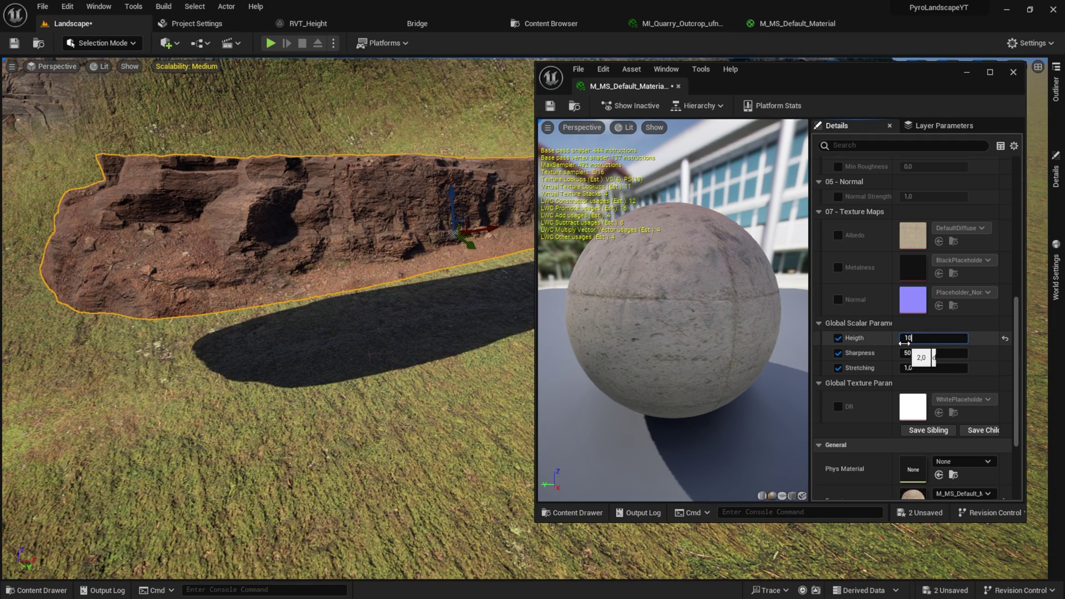
{"action": "type", "text": "10"}
{"action": "key", "text": "Return"}
{"action": "left_click_drag", "start_coordinate": [447, 197], "coordinate": [447, 274]}
{"action": "scroll", "coordinate": [461, 235], "scroll_direction": "down", "scroll_amount": 8}
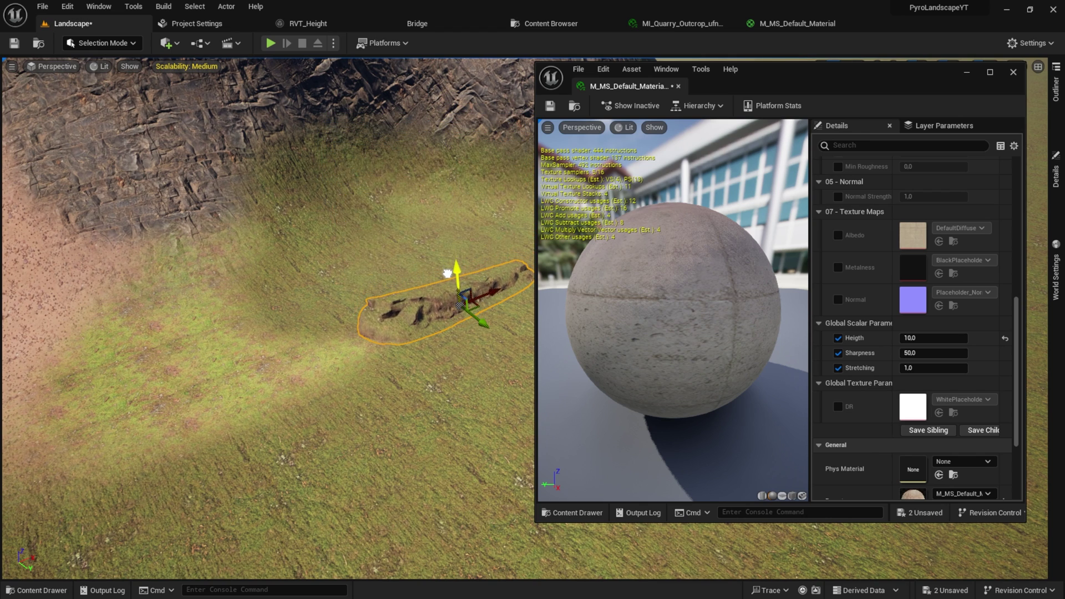
- Set the Heigth parameter to 1.5, check the outcrop up close, and reduce the value to 1.2
{"action": "type", "text": "1,5"}
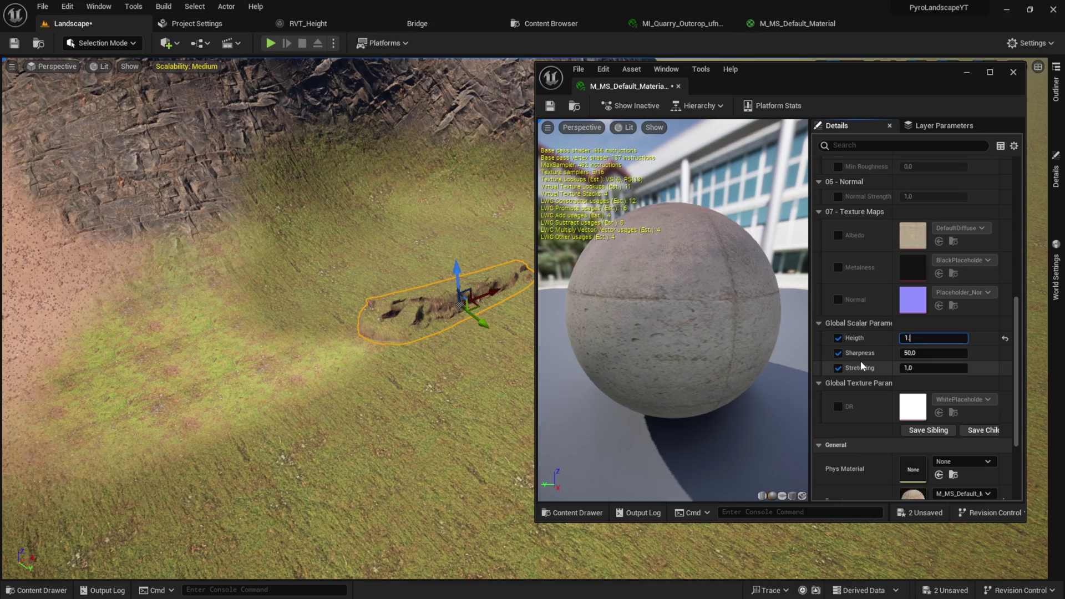
{"action": "key", "text": "Return"}
{"action": "key", "text": "w"}
{"action": "right_click_drag", "start_coordinate": [438, 291], "coordinate": [466, 285]}
{"action": "left_click", "coordinate": [946, 338]}
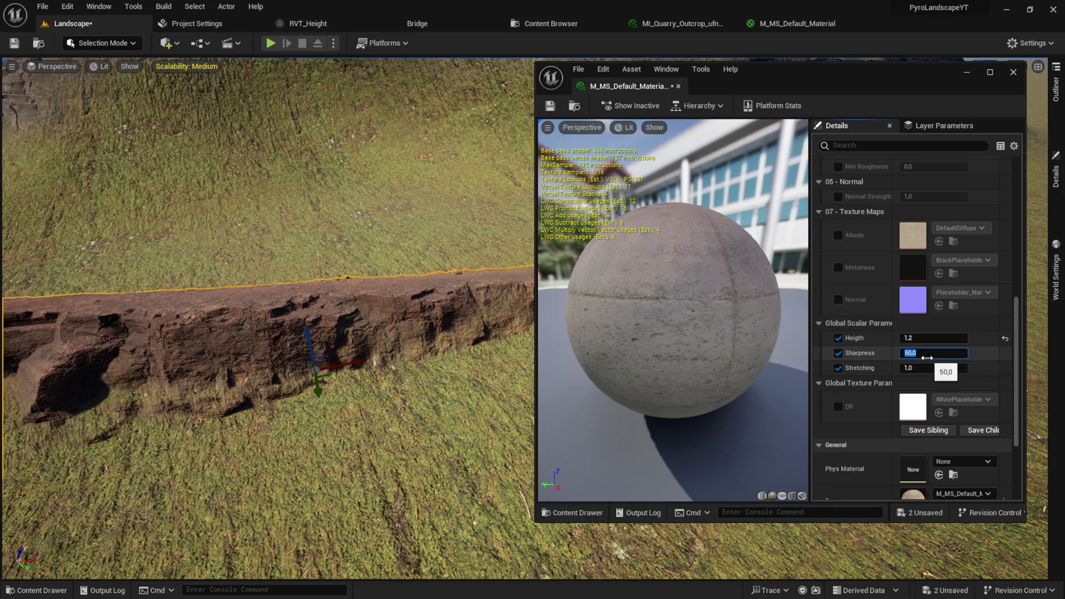
- Try a Sharpness of 100 in the material instance and inspect the outcrop's blend from another angle
{"action": "left_click", "coordinate": [927, 355]}
{"action": "type", "text": "100"}
{"action": "key", "text": "Return"}
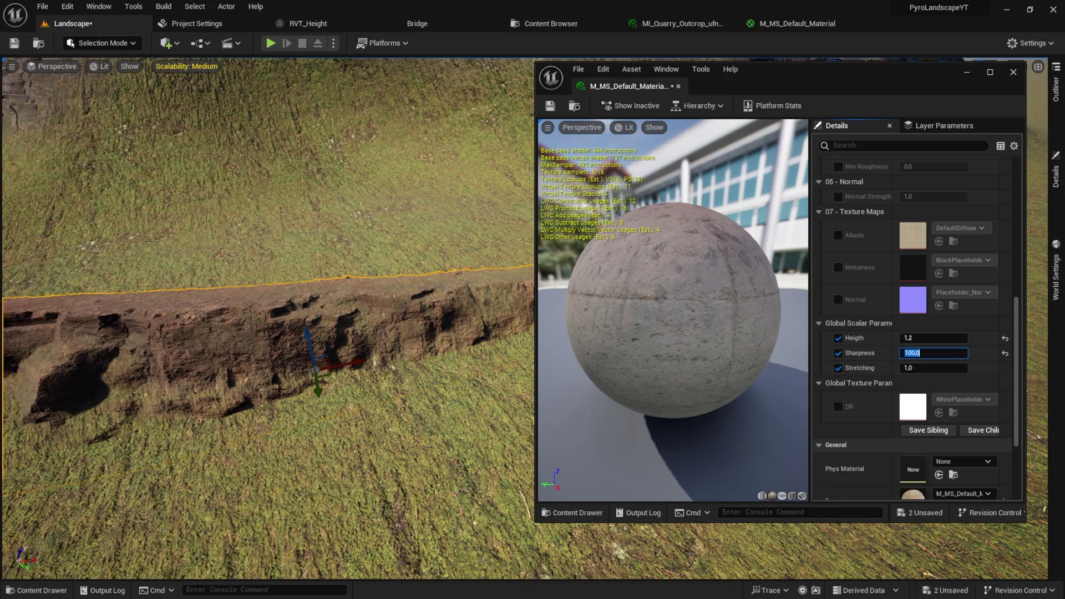
{"action": "right_click_drag", "start_coordinate": [278, 390], "coordinate": [321, 364]}
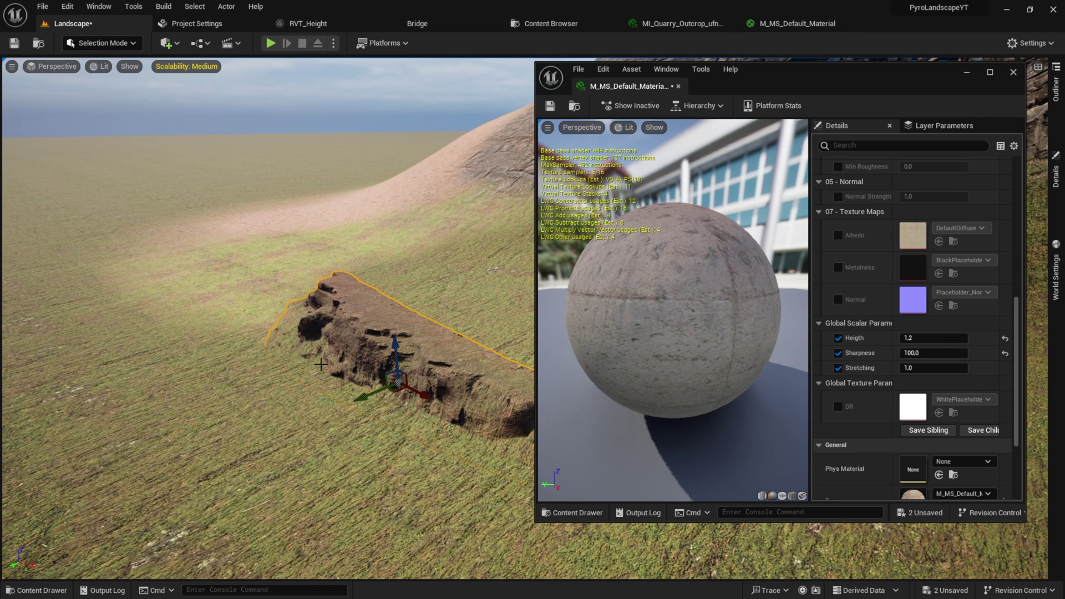
- Set the Sharpness parameter of the material instance to 60
{"action": "left_click", "coordinate": [914, 353]}
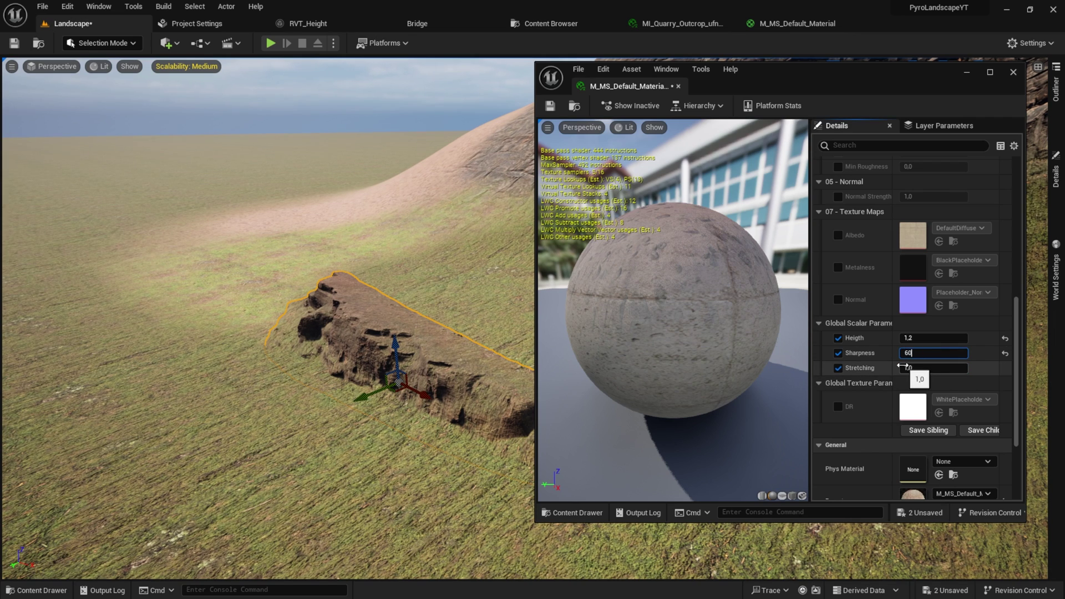
{"action": "type", "text": "60"}
{"action": "key", "text": "Return"}
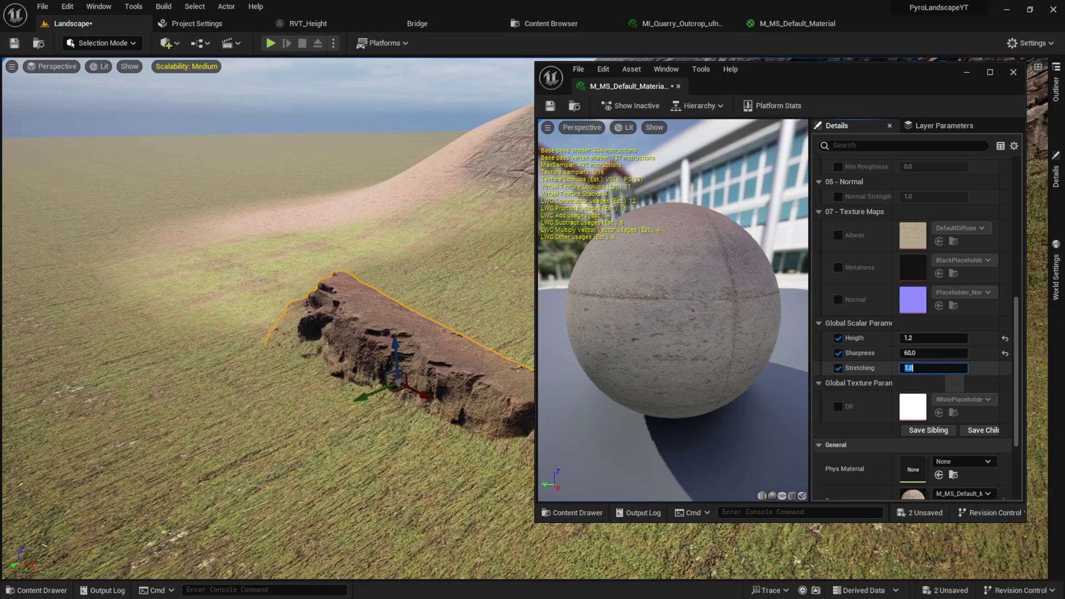
- Try Stretching values of 2 and 4 in the material instance up close, go back to 2, and restore it to 1
{"action": "key", "text": "w"}
{"action": "right_click_drag", "start_coordinate": [442, 359], "coordinate": [443, 358]}
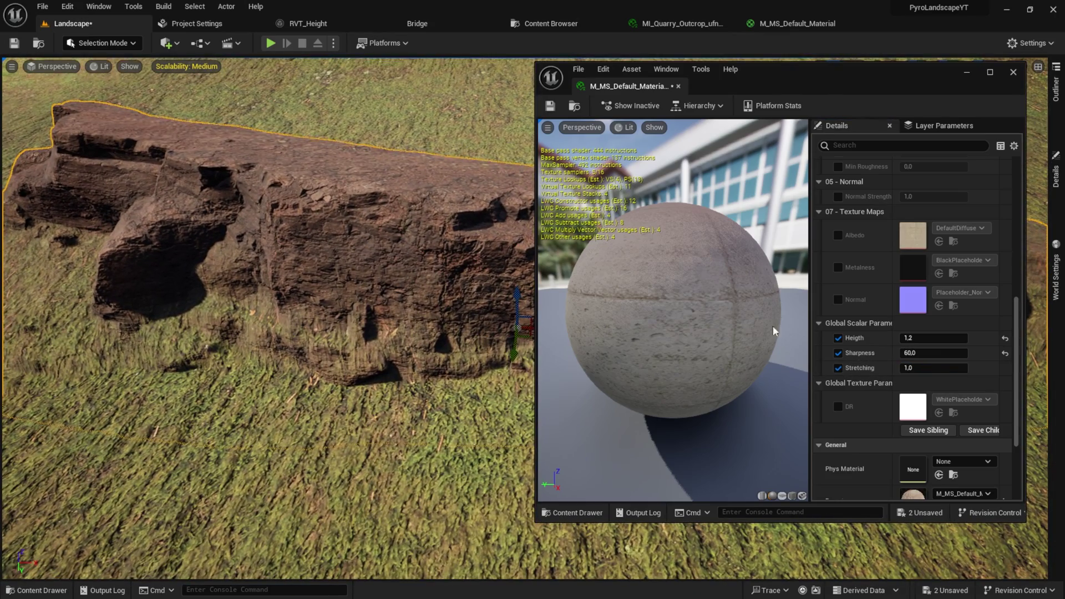
{"action": "type", "text": "2"}
{"action": "key", "text": "Return"}
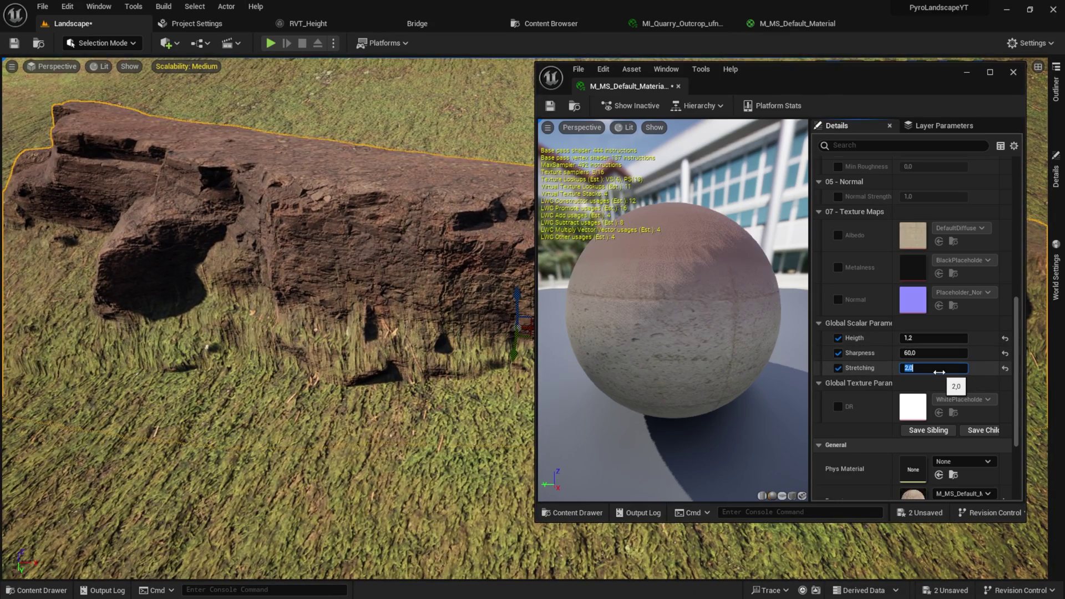
{"action": "type", "text": "4"}
{"action": "key", "text": "Return"}
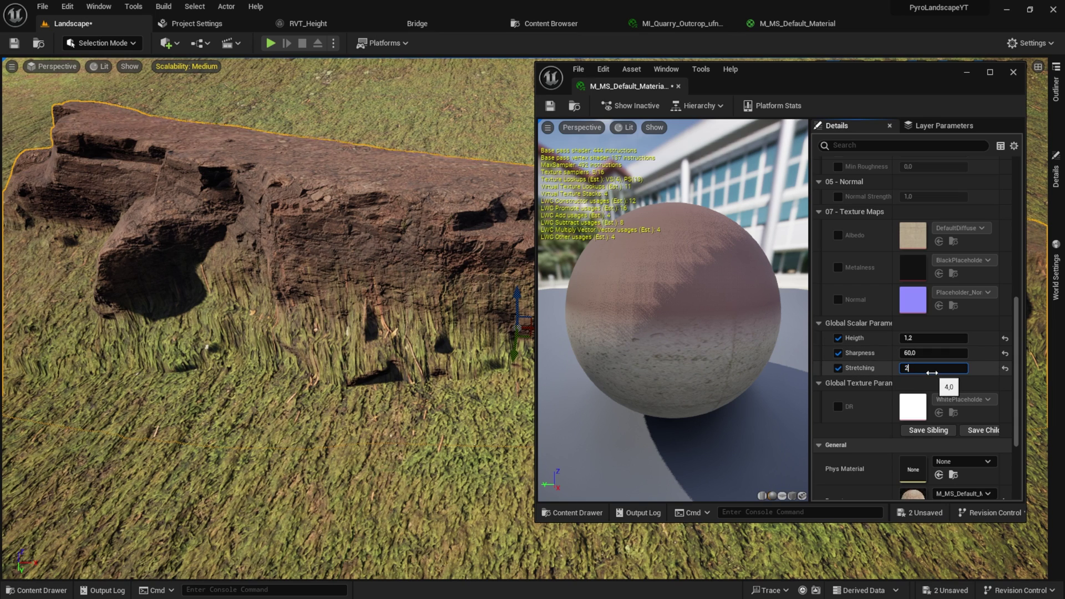
{"action": "type", "text": "2"}
{"action": "key", "text": "Return"}
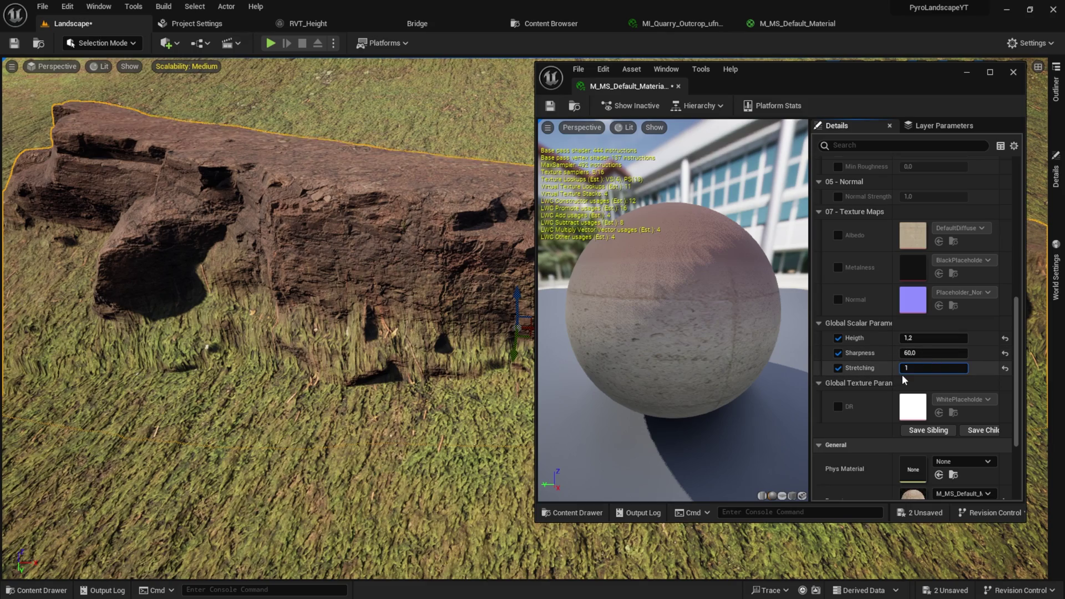
{"action": "key", "text": "Return"}
- Set the Stretching parameter to 1.5 while viewing the outcrop from its other end, and save the material instance
{"action": "right_click_drag", "start_coordinate": [292, 331], "coordinate": [388, 330]}
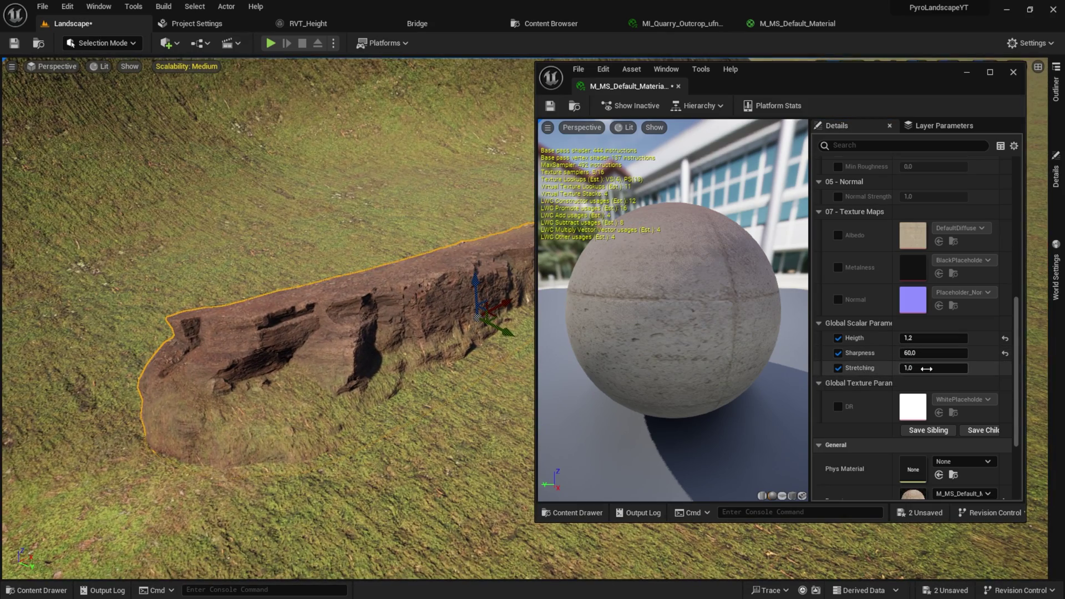
{"action": "type", "text": ".5"}
{"action": "key", "text": "Return"}
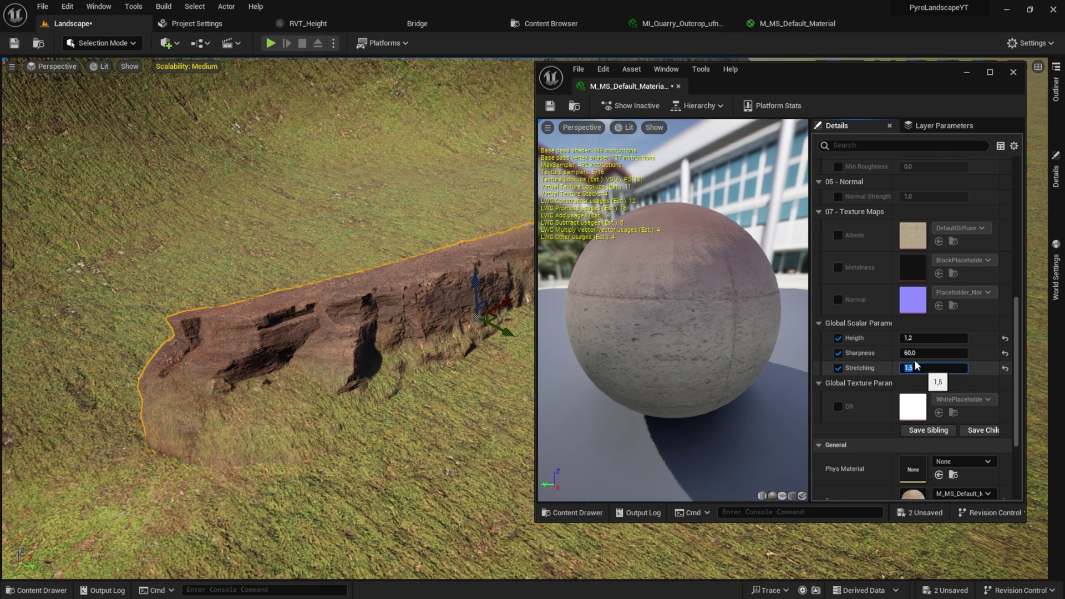
{"action": "left_click", "coordinate": [549, 111]}
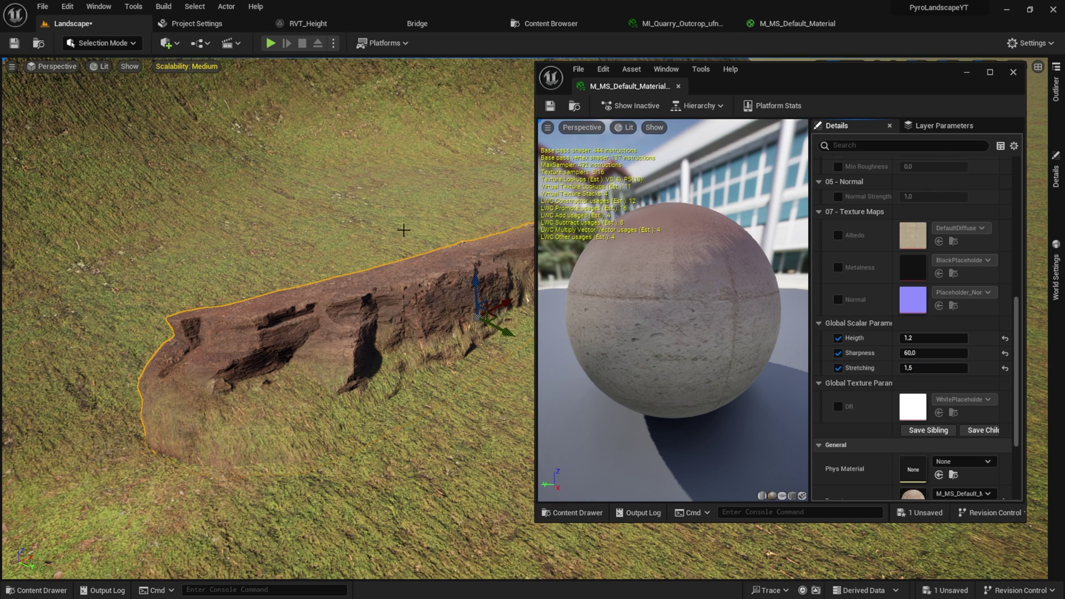
- Play the level from a spot on the ground beside the outcrop and run the character around it to inspect the blend
{"action": "left_click_drag", "start_coordinate": [489, 313], "coordinate": [478, 284]}
{"action": "right_click", "coordinate": [630, 388]}
{"action": "left_click", "coordinate": [677, 375]}
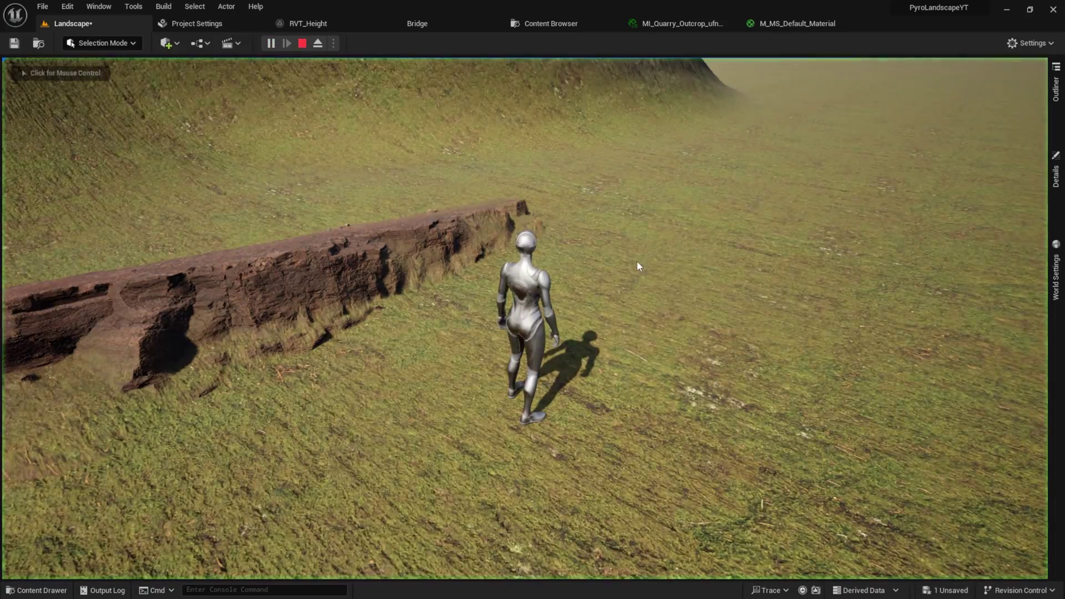
{"action": "key", "text": "d"}
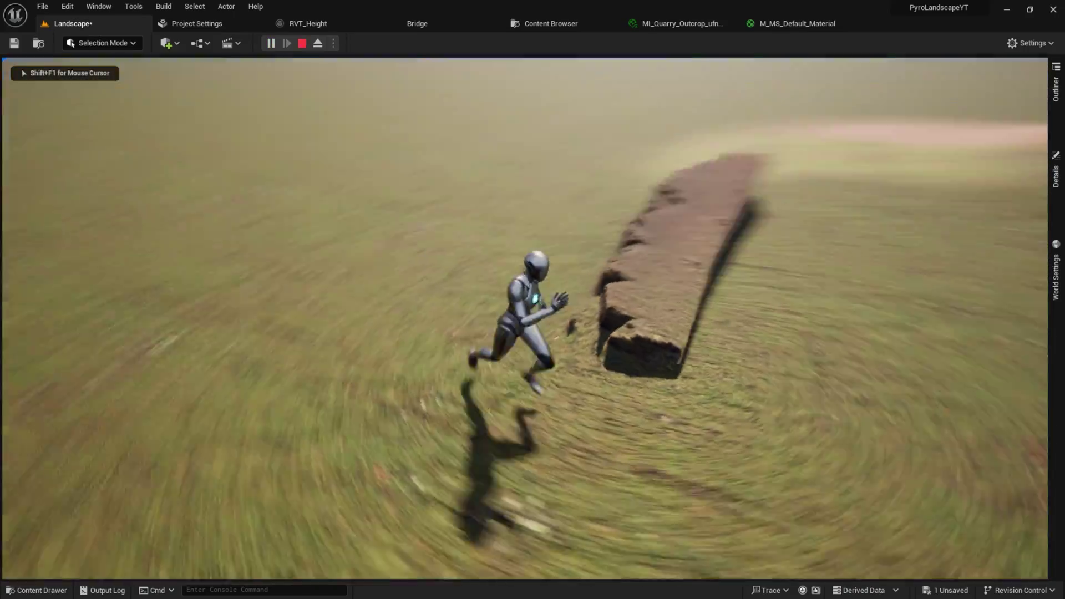
{"action": "key", "text": "d"}
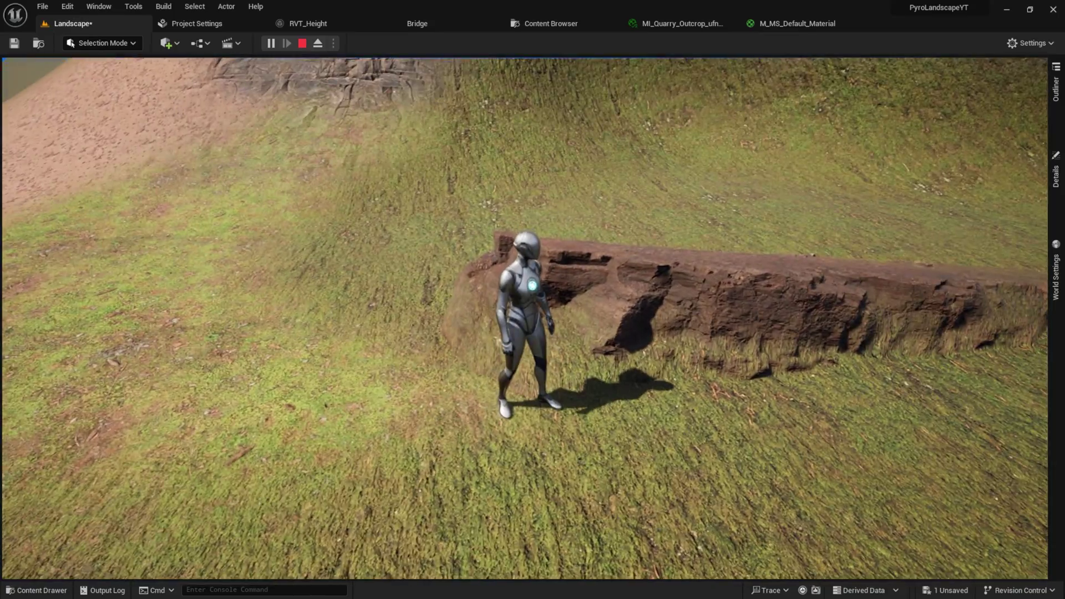
{"action": "key", "text": "d"}
{"action": "key", "text": "a"}
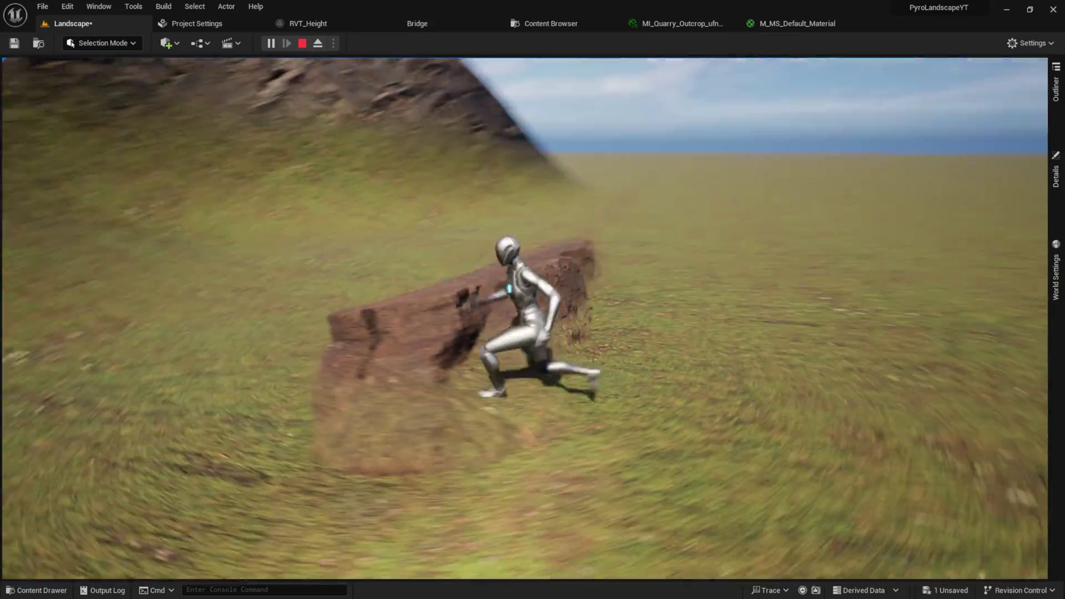
{"action": "key", "text": "d"}
{"action": "key", "text": "w"}
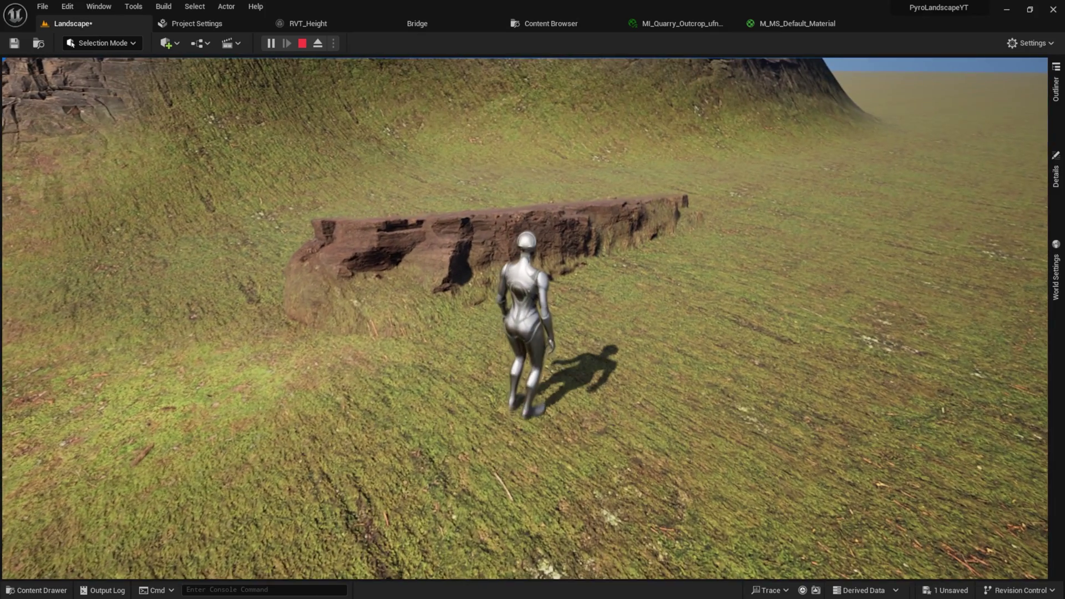